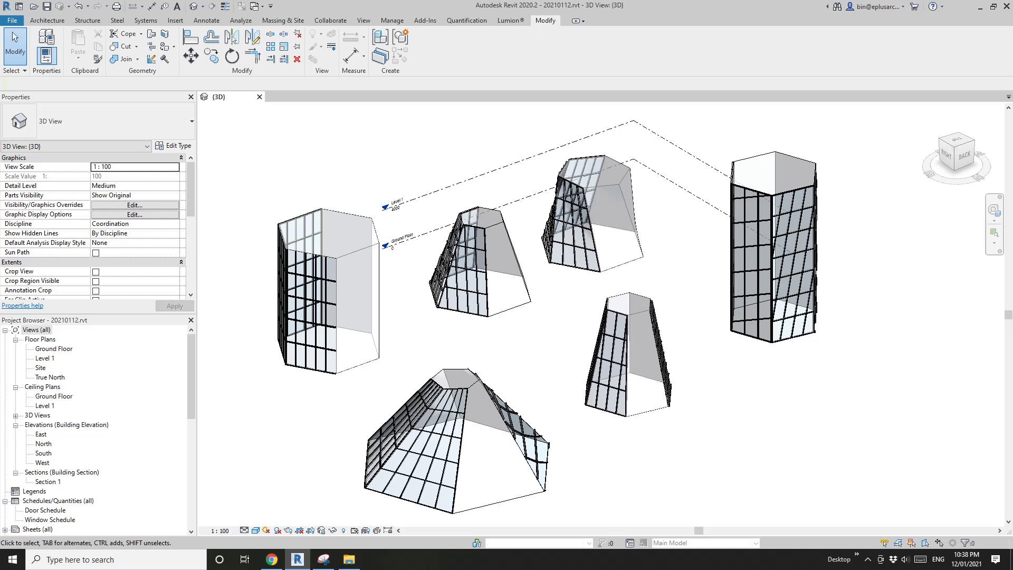
# Examine the example hexagonal masses with straight, tapered and twisted curtain wall facades from different angles, selecting individual masses.
pyautogui.moveTo(720, 369)
pyautogui.keyDown('shift'); pyautogui.mouseDown(button='middle')
pyautogui.moveTo(710, 369)
pyautogui.moveTo(724, 360)
pyautogui.moveTo(699, 378)
pyautogui.mouseUp(button='middle'); pyautogui.keyUp('shift')
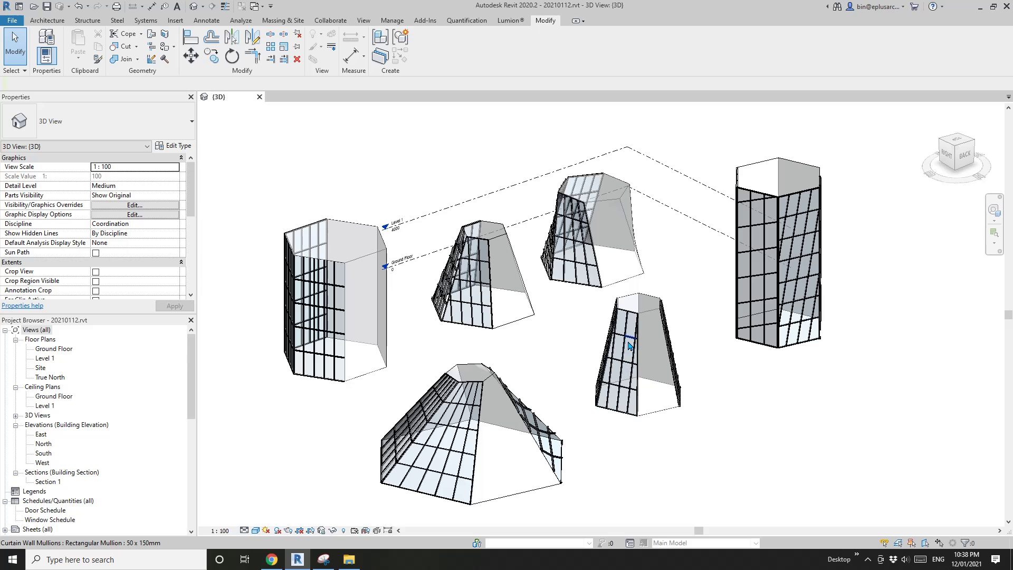
pyautogui.keyDown('shift'); pyautogui.moveTo(633, 388); pyautogui.dragTo(656, 375, button='middle'); pyautogui.keyUp('shift')
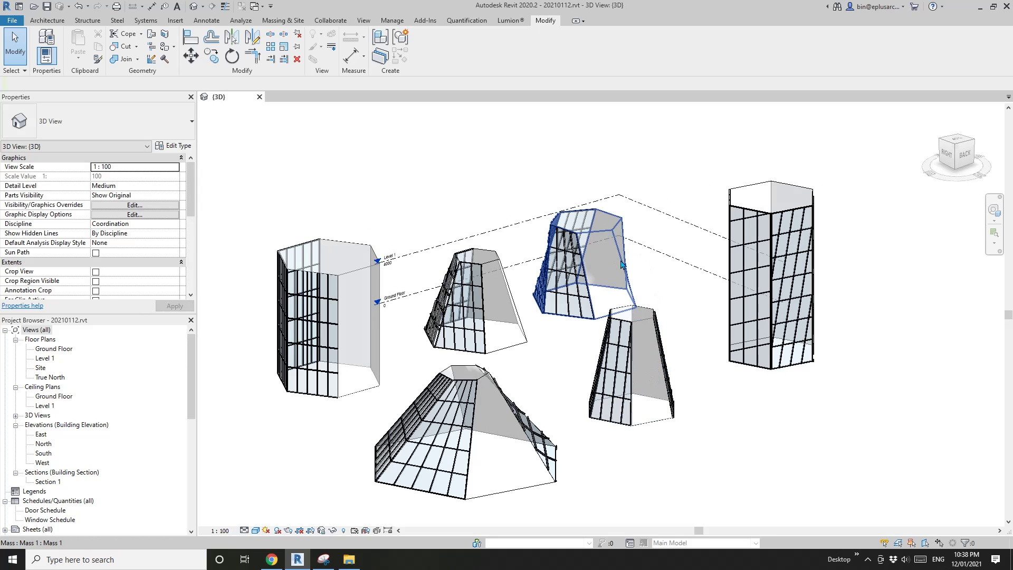
pyautogui.keyDown('shift'); pyautogui.moveTo(654, 298); pyautogui.dragTo(664, 306, button='middle'); pyautogui.keyUp('shift')
pyautogui.scroll(3, 523, 357)
pyautogui.click(521, 355)
pyautogui.moveTo(516, 351); pyautogui.dragTo(620, 307, button='middle')
pyautogui.scroll(-1, 620, 307)
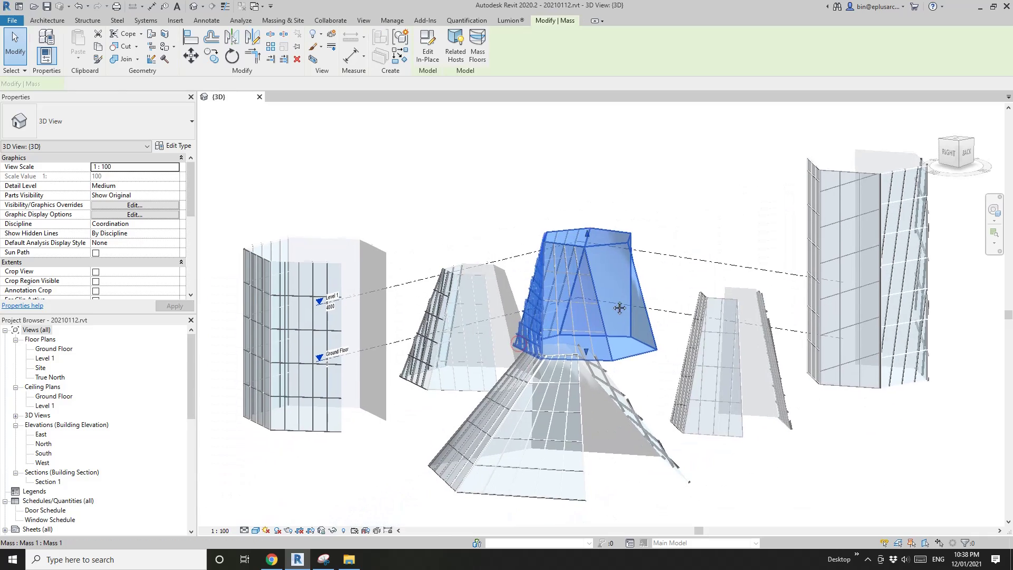
pyautogui.click(501, 317)
pyautogui.moveTo(479, 316); pyautogui.dragTo(552, 322, button='middle')
pyautogui.keyDown('shift'); pyautogui.moveTo(552, 321); pyautogui.dragTo(549, 356, button='middle'); pyautogui.keyUp('shift')
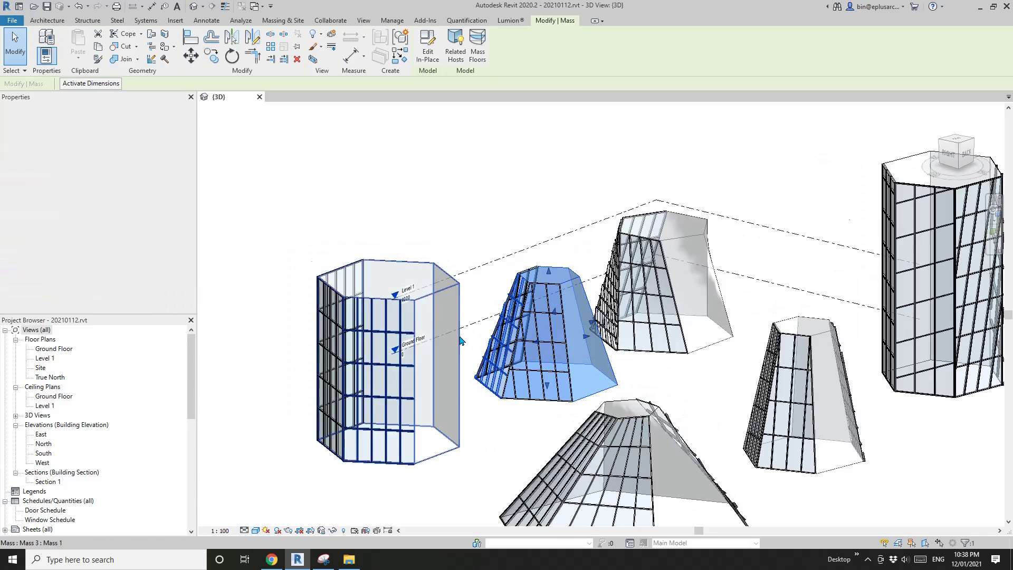
pyautogui.scroll(2, 460, 343)
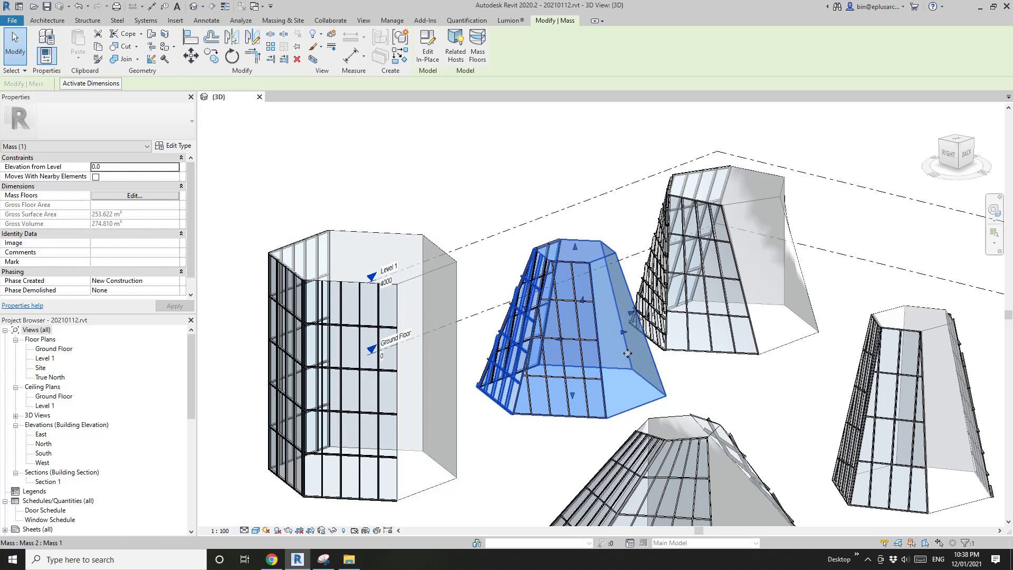
pyautogui.moveTo(627, 353); pyautogui.dragTo(533, 372, button='middle')
pyautogui.click(684, 266)
pyautogui.keyDown('shift'); pyautogui.moveTo(704, 295); pyautogui.dragTo(679, 350, button='middle'); pyautogui.keyUp('shift')
pyautogui.scroll(-2, 658, 312)
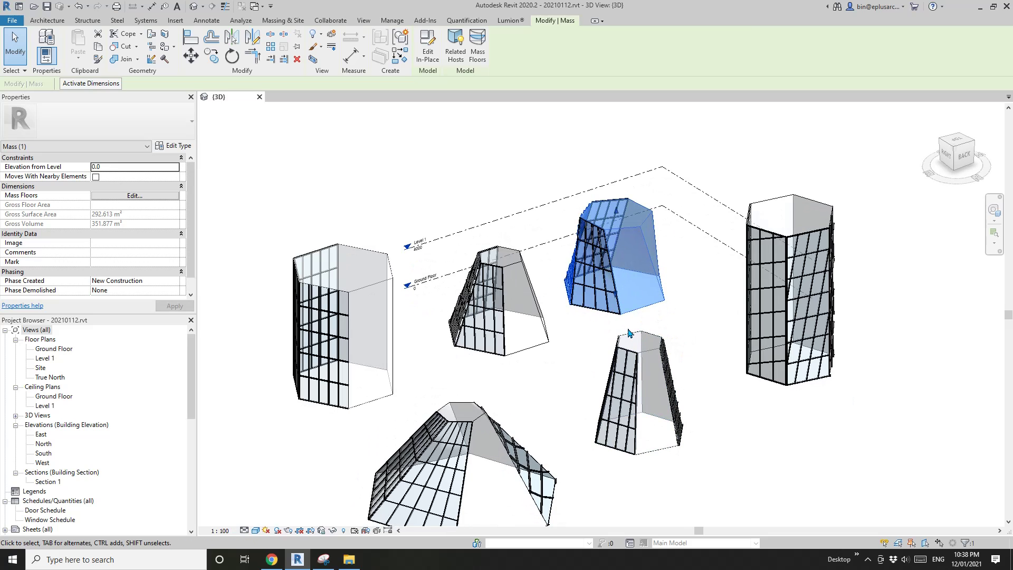
pyautogui.scroll(-1, 610, 333)
pyautogui.moveTo(610, 333); pyautogui.dragTo(603, 339, button='middle')
pyautogui.click(563, 239)
pyautogui.moveTo(572, 238); pyautogui.dragTo(541, 228, button='middle')
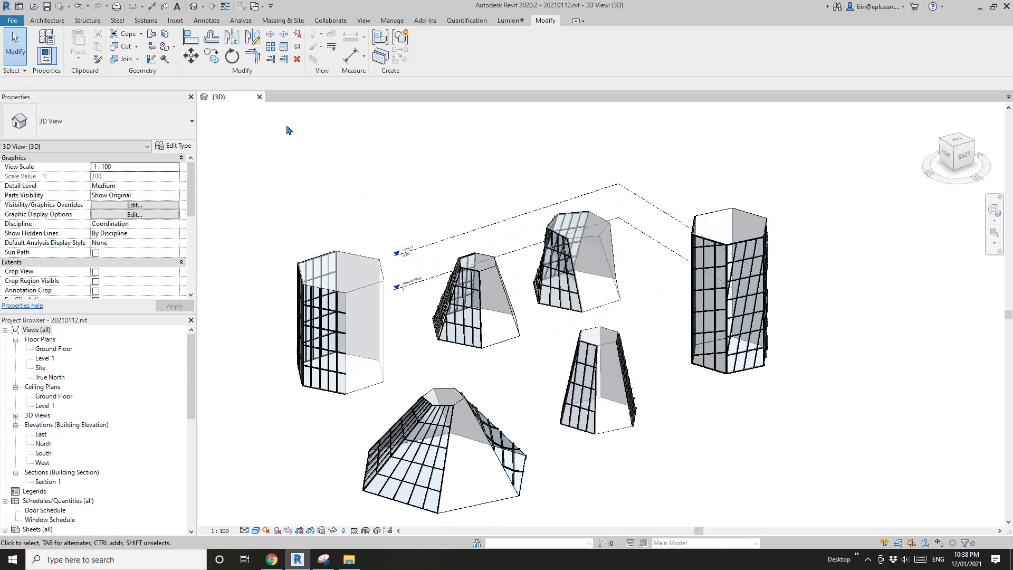
# Close the example model, create a new project from a template and open its default 3D view.
pyautogui.click(259, 97)
pyautogui.click(524, 278)
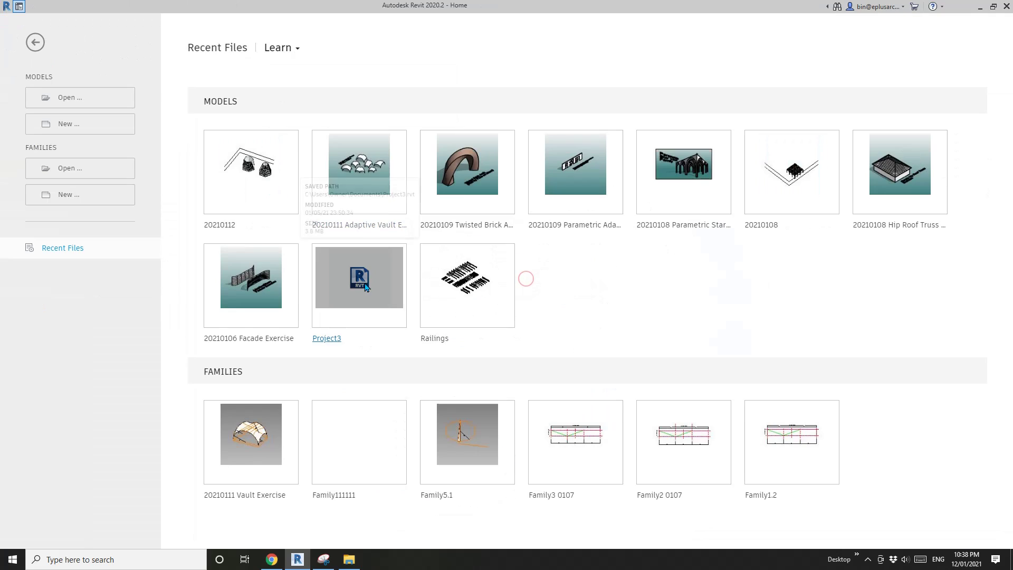
pyautogui.click(76, 125)
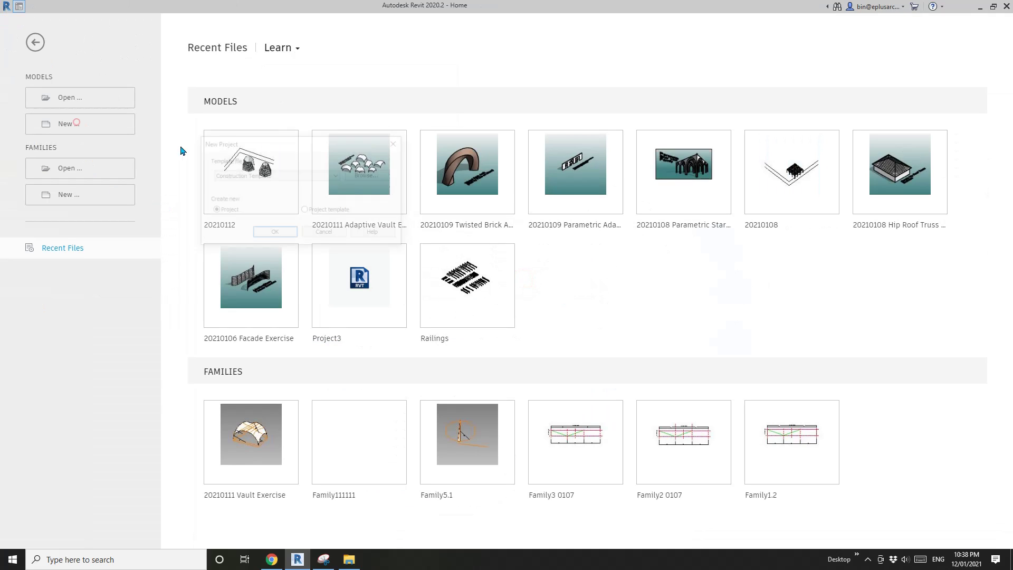
pyautogui.click(304, 174)
pyautogui.click(255, 194)
pyautogui.click(275, 233)
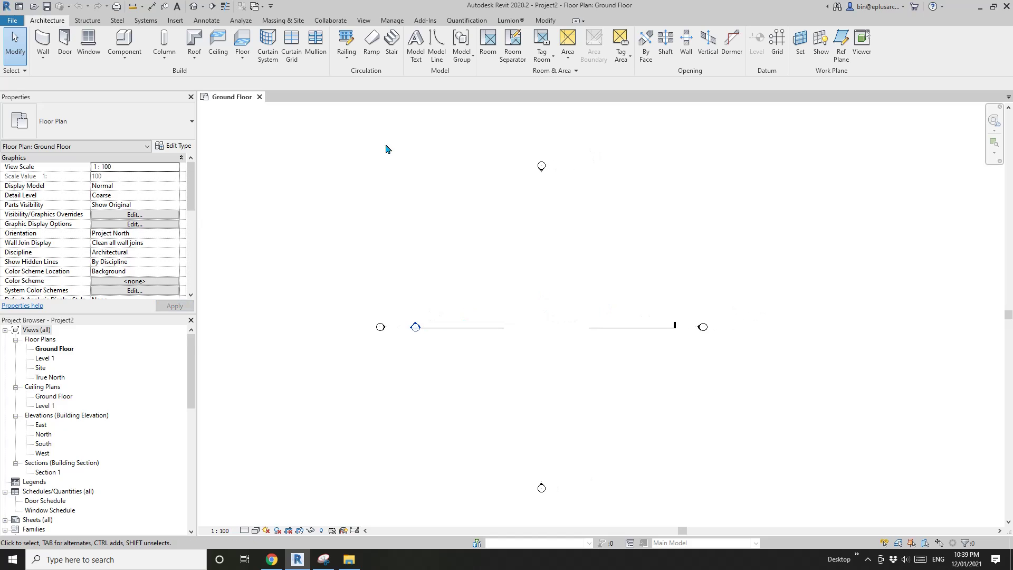
pyautogui.click(193, 5)
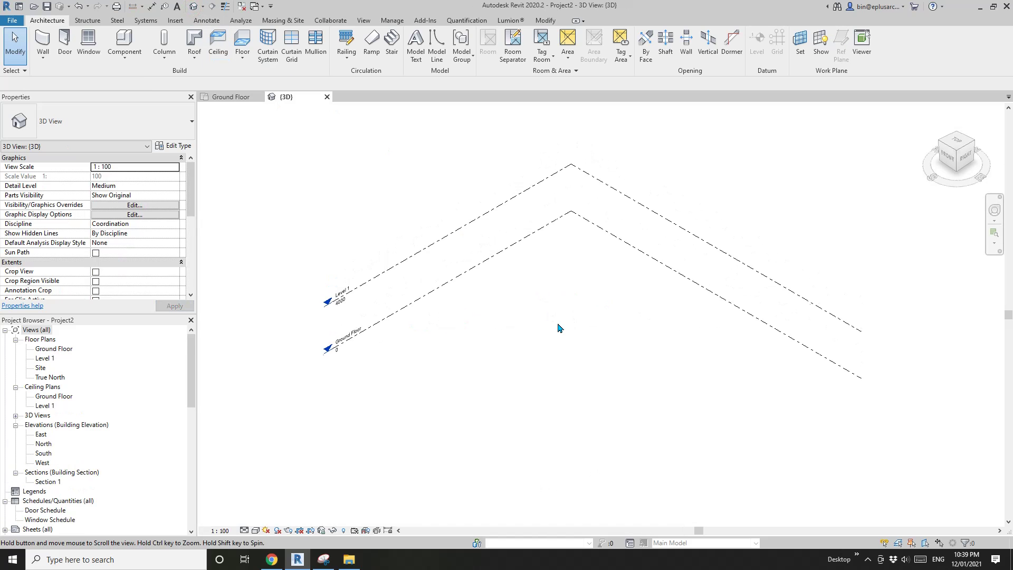
# Start an in-place model in the Mass category with the name Mass 1.
pyautogui.click(125, 56)
pyautogui.click(138, 104)
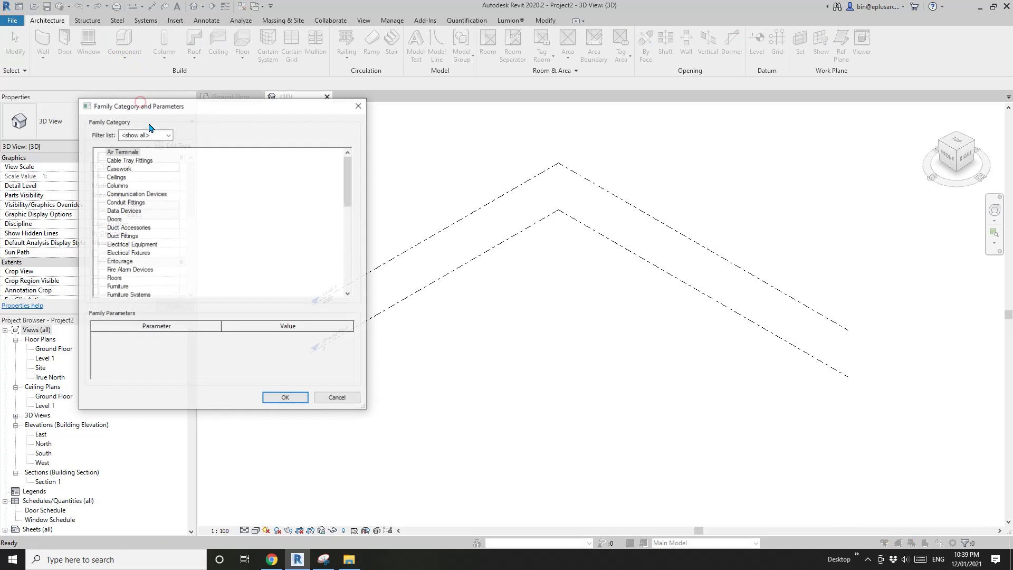
pyautogui.press('m')
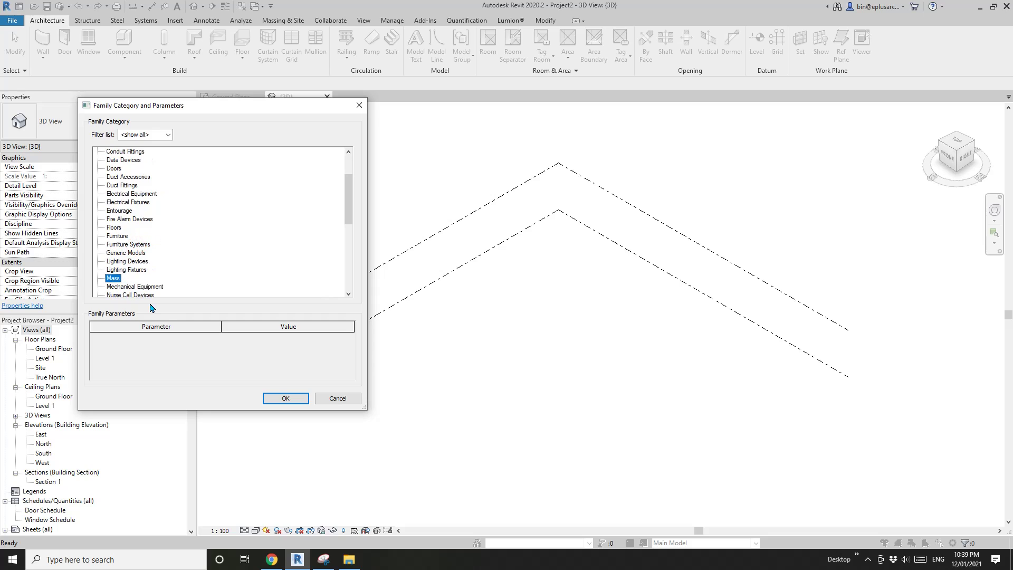
pyautogui.click(285, 399)
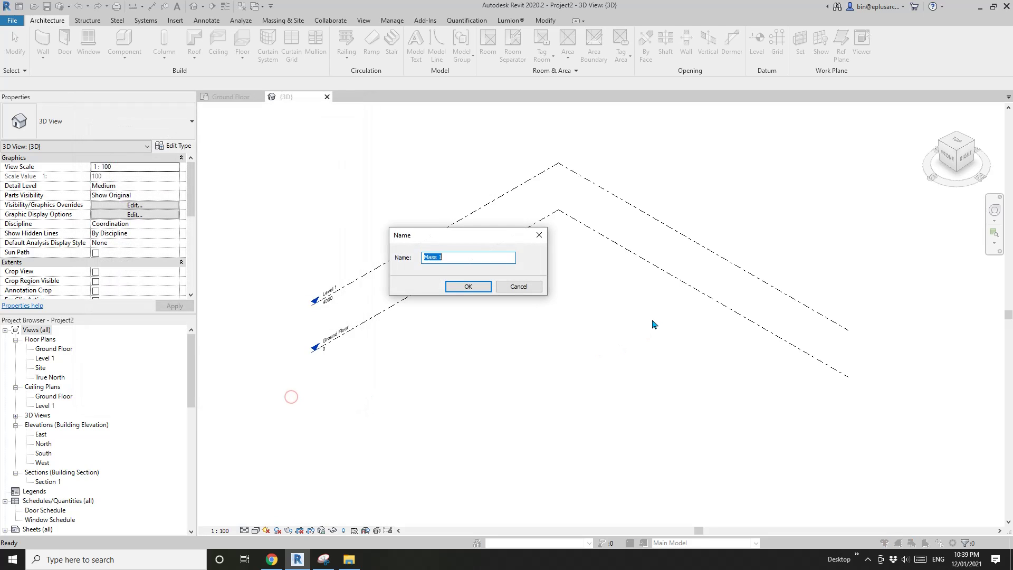
pyautogui.click(475, 291)
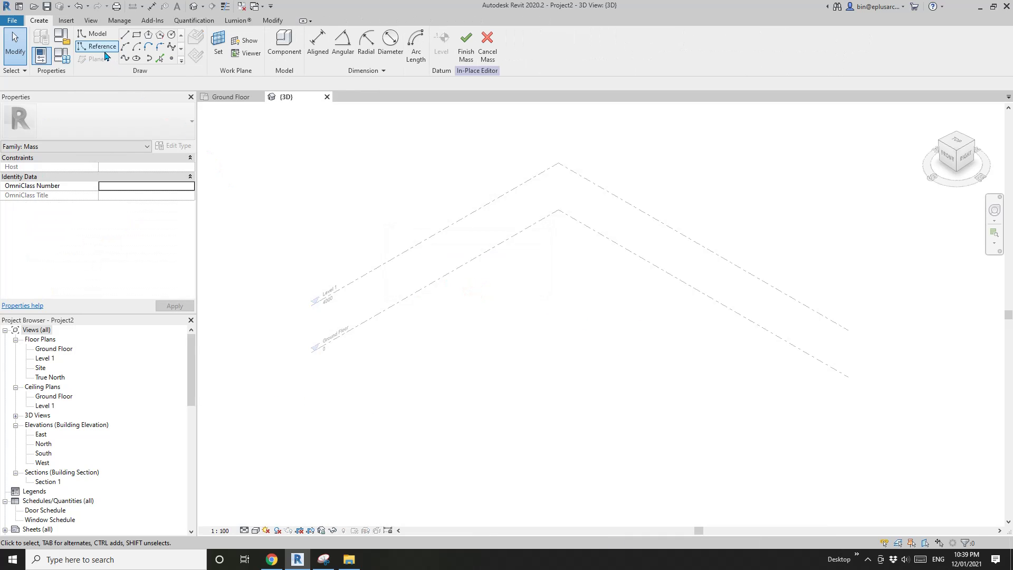
# Sketch a hexagon of reference lines with sides of about 3000 mm on the Ground Floor level.
pyautogui.click(99, 47)
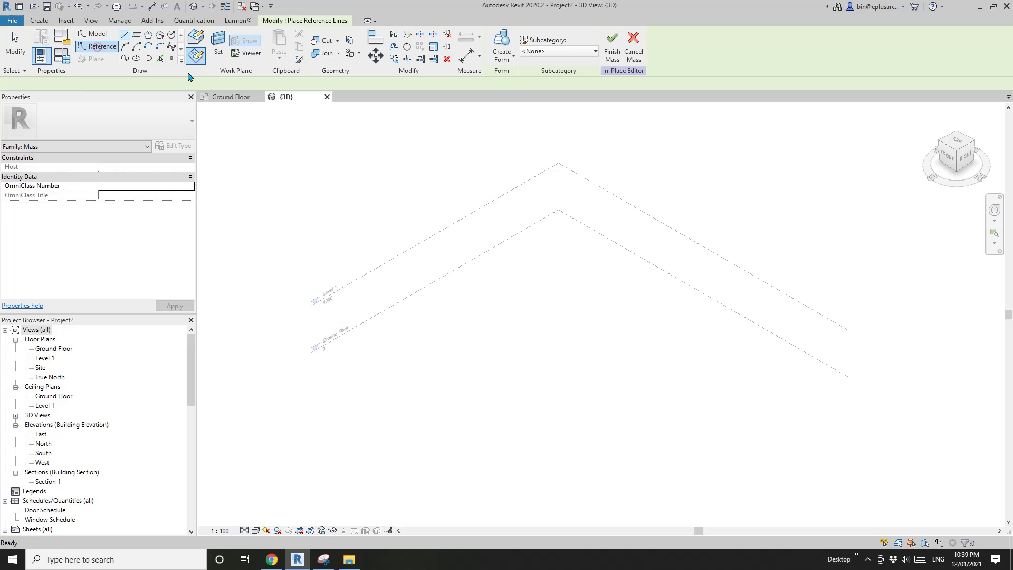
pyautogui.click(149, 36)
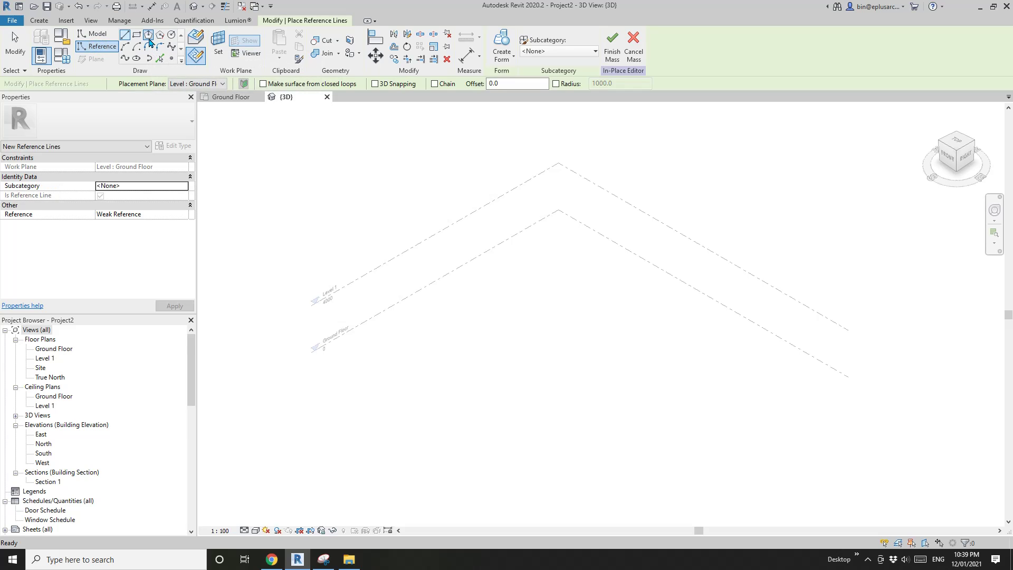
pyautogui.click(504, 331)
pyautogui.click(529, 349)
pyautogui.press('Escape')
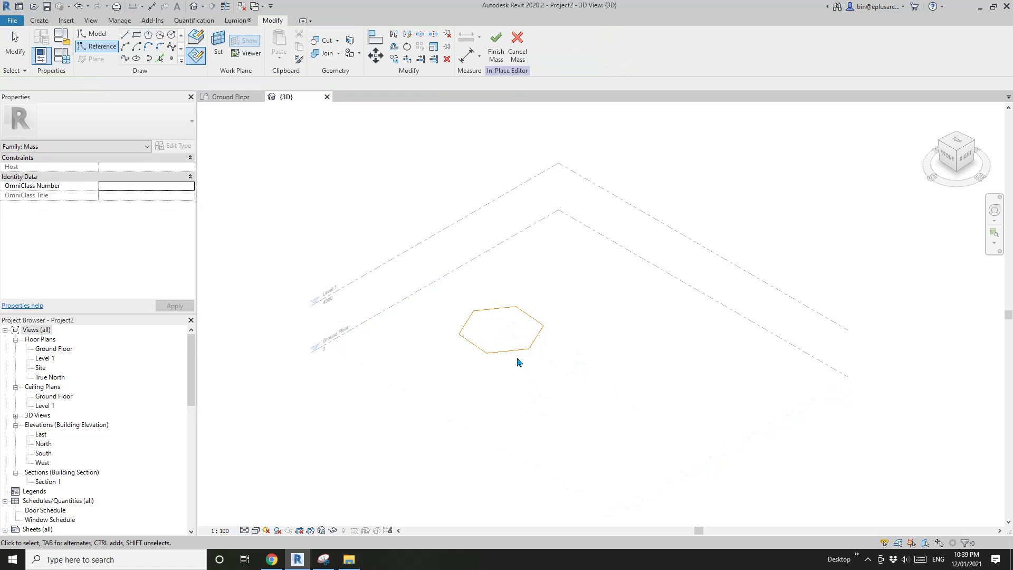
# Create a solid form from the reference-line hexagon and stretch its top up to a height of about 7880 mm.
pyautogui.click(517, 362)
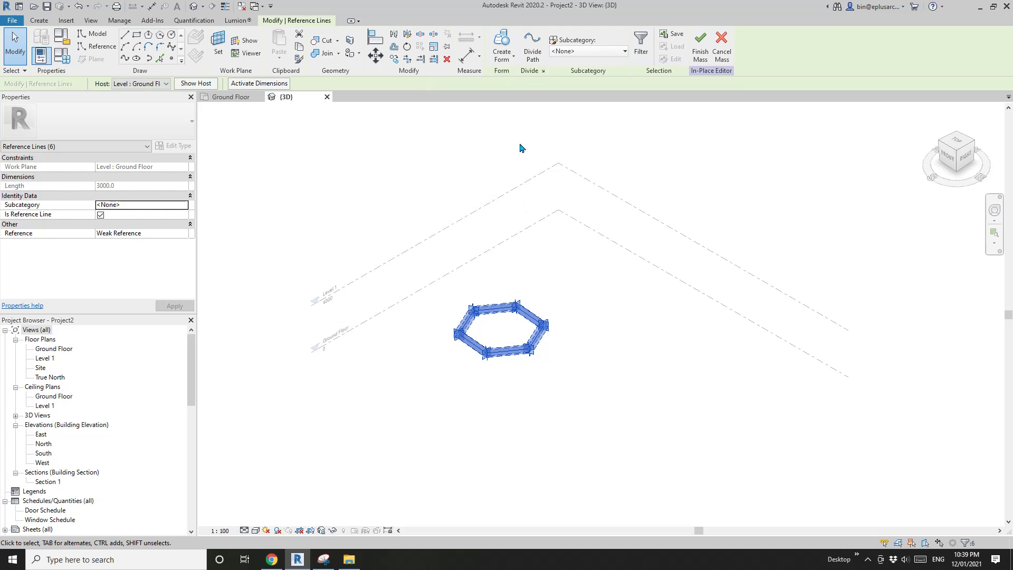
pyautogui.click(508, 43)
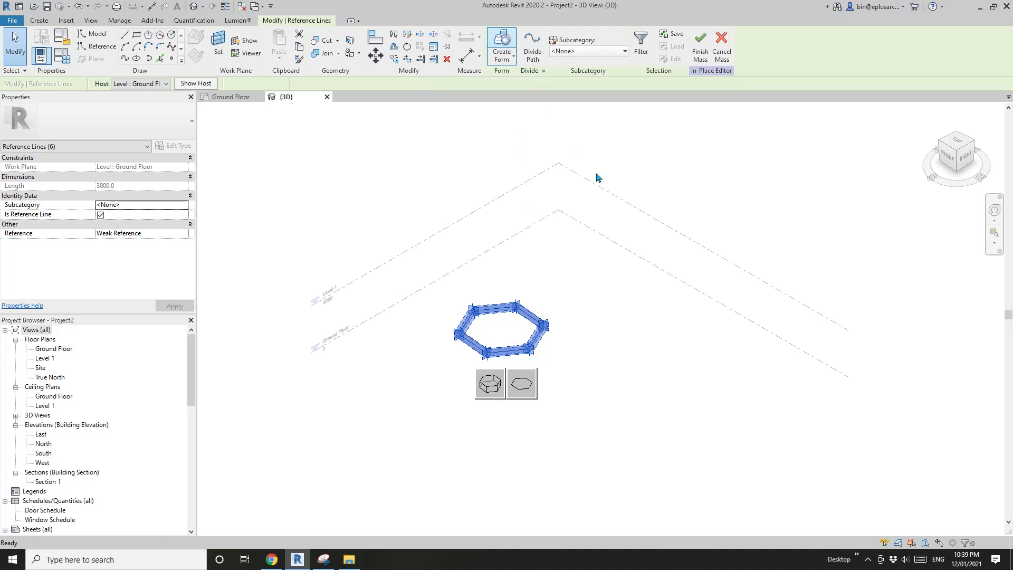
pyautogui.click(495, 378)
pyautogui.moveTo(501, 287); pyautogui.dragTo(501, 217)
pyautogui.click(620, 267)
pyautogui.scroll(3, 547, 302)
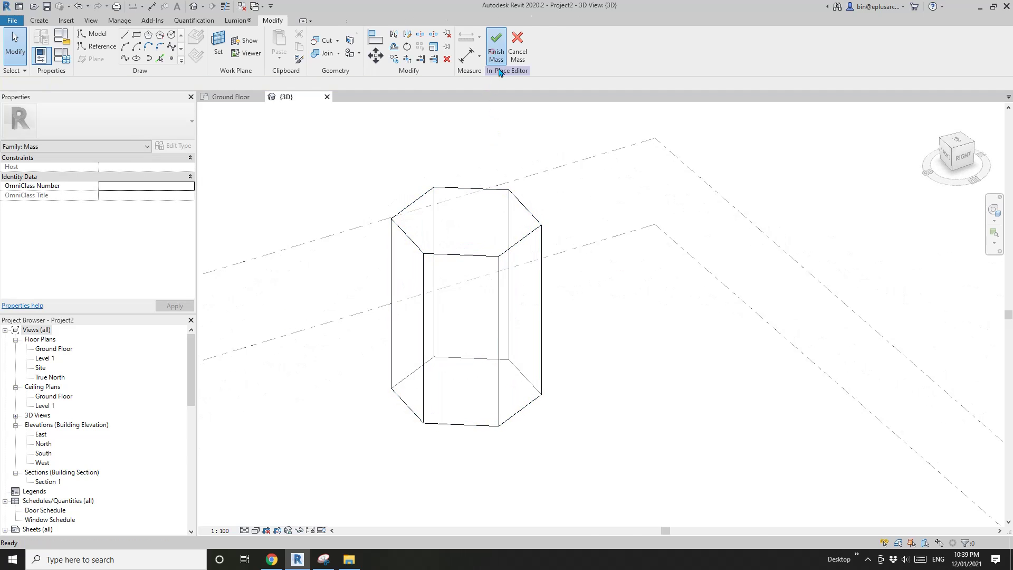
# Finish the in-place hexagonal mass and leave it deselected.
pyautogui.click(494, 48)
pyautogui.keyDown('shift'); pyautogui.moveTo(605, 342); pyautogui.dragTo(581, 373, button='middle'); pyautogui.keyUp('shift')
pyautogui.click(516, 369)
pyautogui.scroll(-1, 490, 378)
pyautogui.keyDown('shift'); pyautogui.moveTo(489, 378); pyautogui.dragTo(547, 379, button='middle'); pyautogui.keyUp('shift')
pyautogui.click(581, 410)
pyautogui.scroll(1, 541, 380)
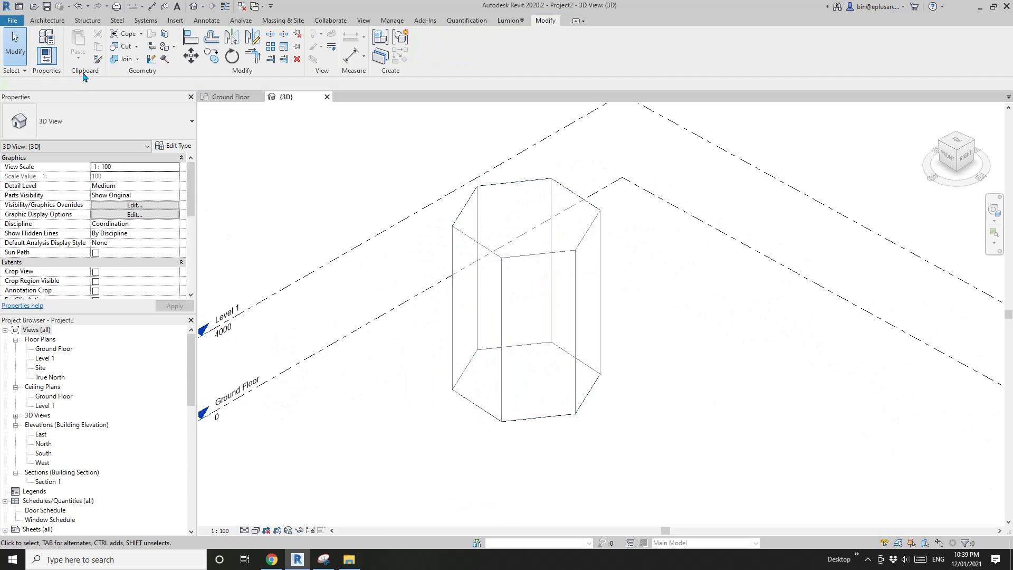
# Place a Storefront curtain wall by face on one vertical side of the hexagonal mass.
pyautogui.click(47, 21)
pyautogui.click(42, 58)
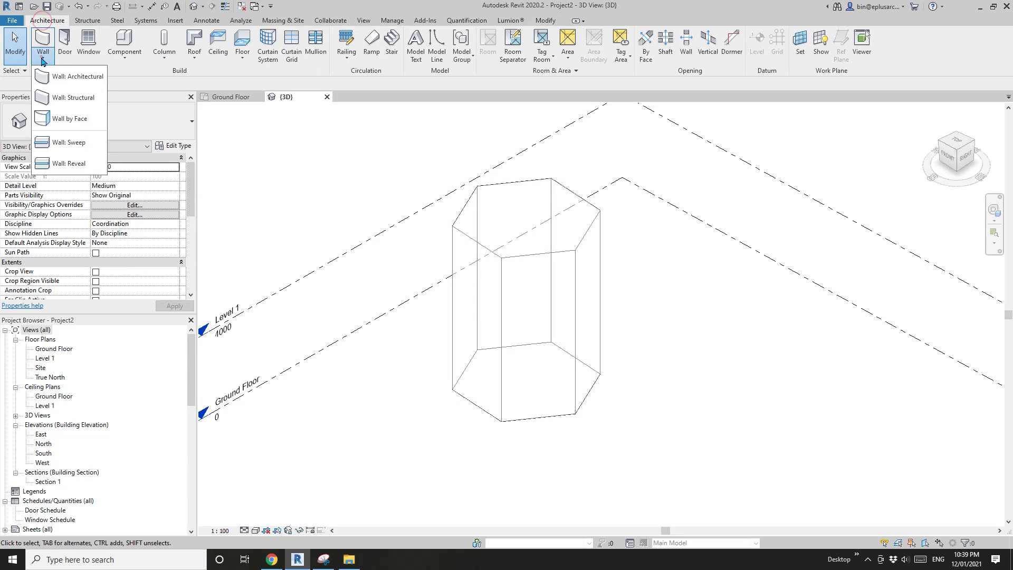
pyautogui.click(58, 120)
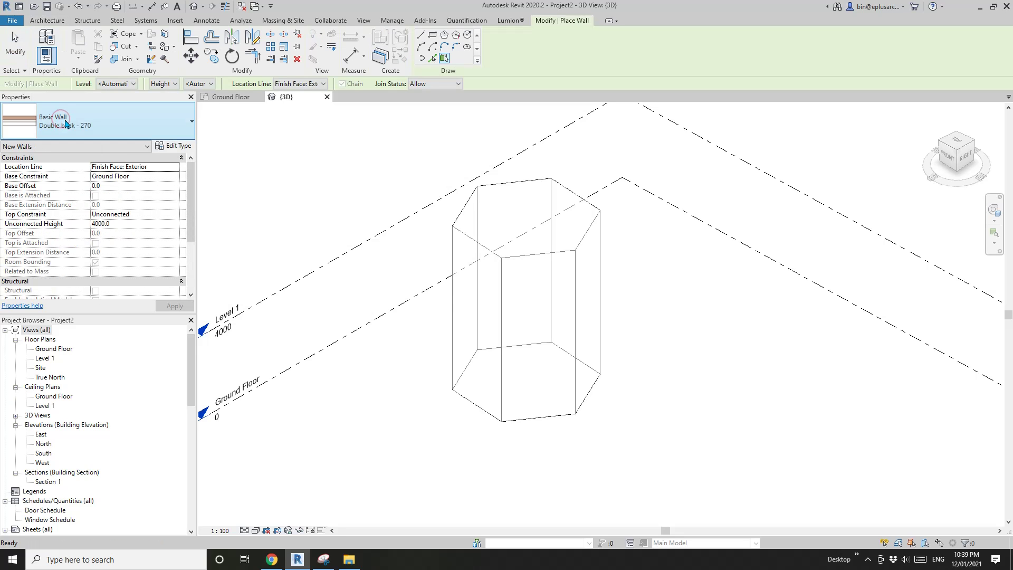
pyautogui.click(65, 124)
pyautogui.scroll(-2, 79, 264)
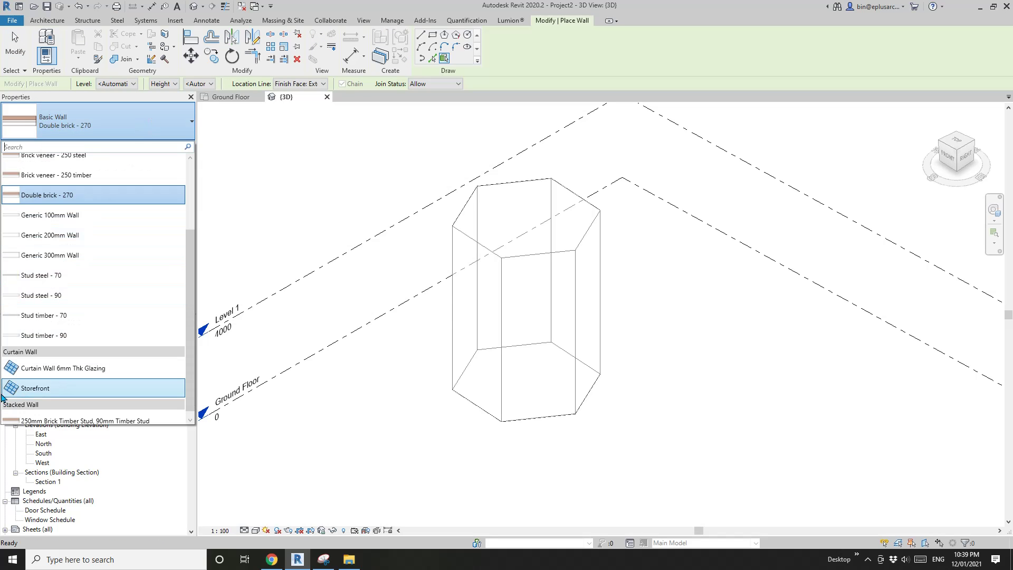
pyautogui.click(40, 398)
pyautogui.moveTo(528, 279); pyautogui.dragTo(484, 275, button='middle')
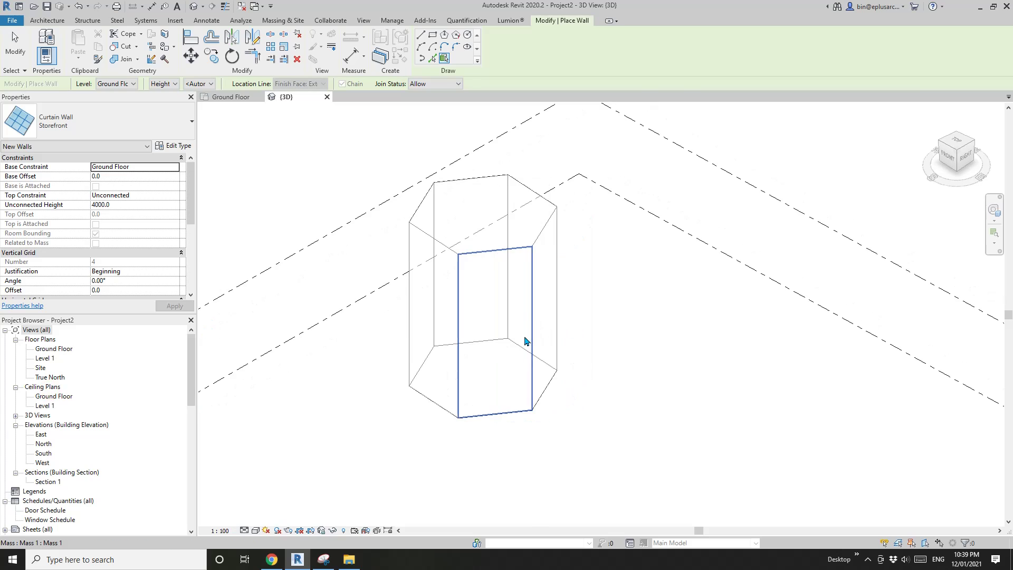
pyautogui.click(493, 378)
pyautogui.keyDown('shift'); pyautogui.moveTo(546, 309); pyautogui.dragTo(496, 294, button='middle'); pyautogui.keyUp('shift')
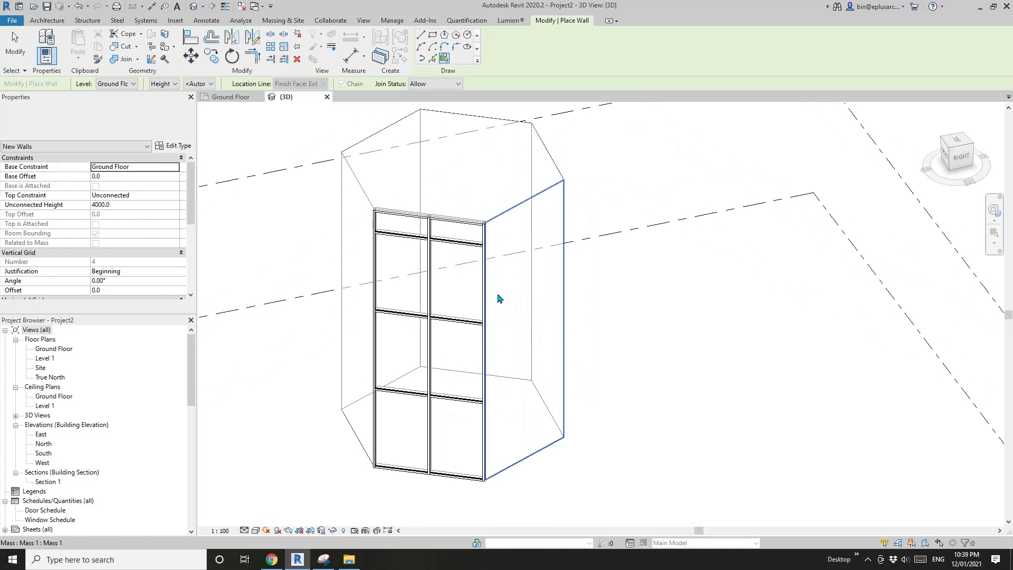
pyautogui.moveTo(427, 340); pyautogui.dragTo(451, 297, button='middle')
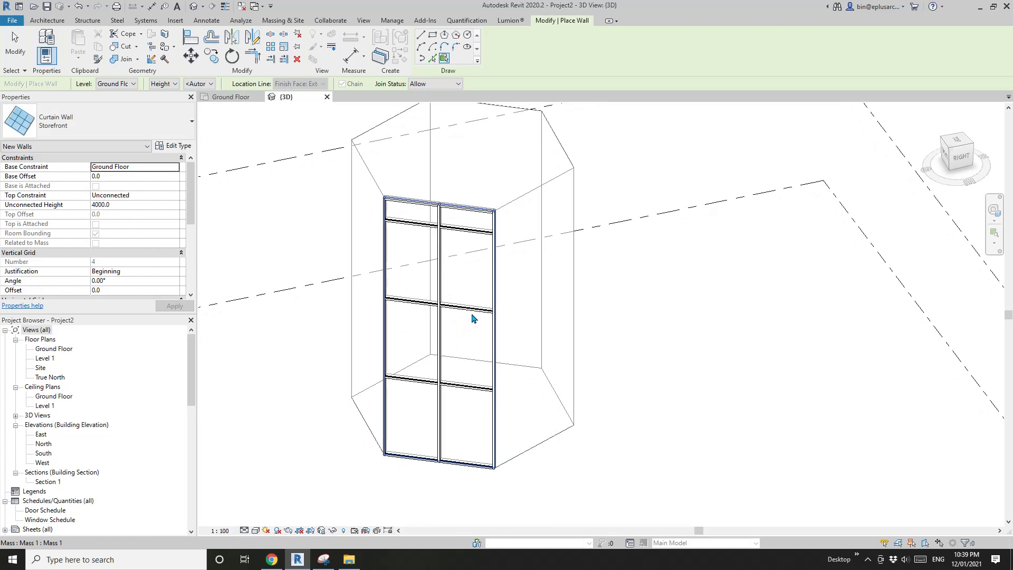
pyautogui.press('Escape')
pyautogui.press('Escape')
# Set the vertical grid spacing of the Storefront curtain wall type to 900 mm.
pyautogui.click(463, 286)
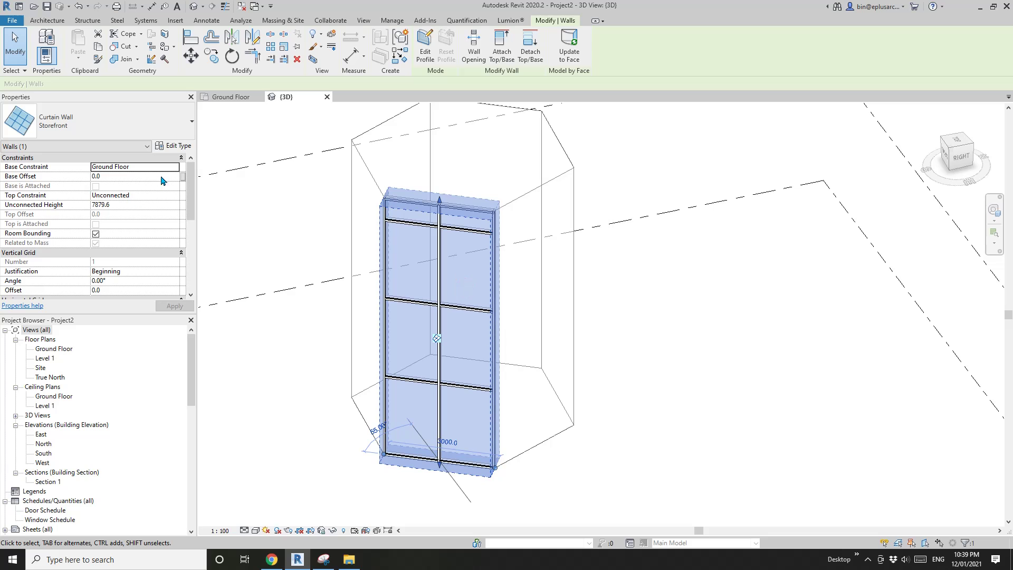
pyautogui.click(176, 152)
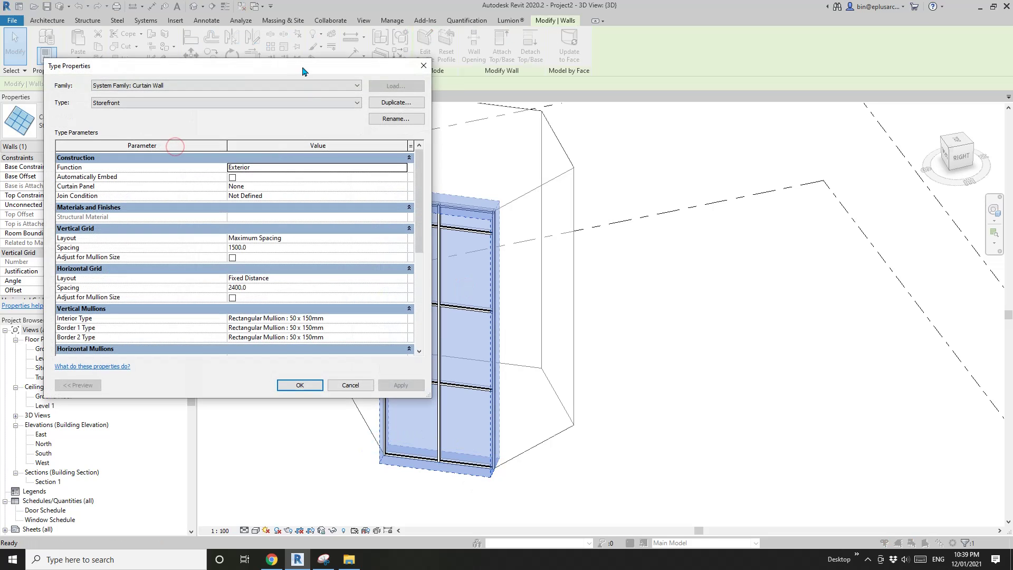
pyautogui.moveTo(303, 68); pyautogui.dragTo(289, 54)
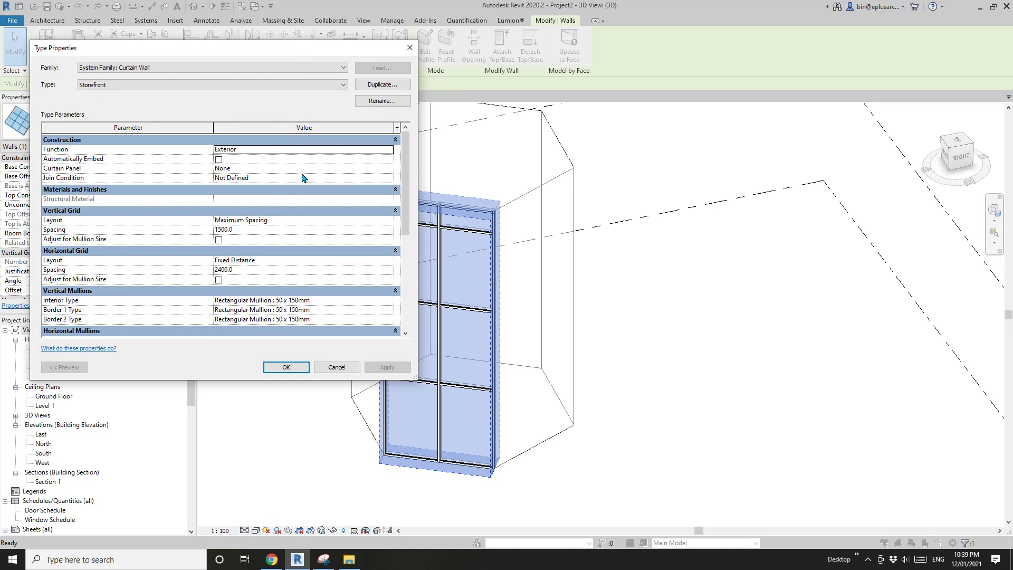
pyautogui.click(266, 231)
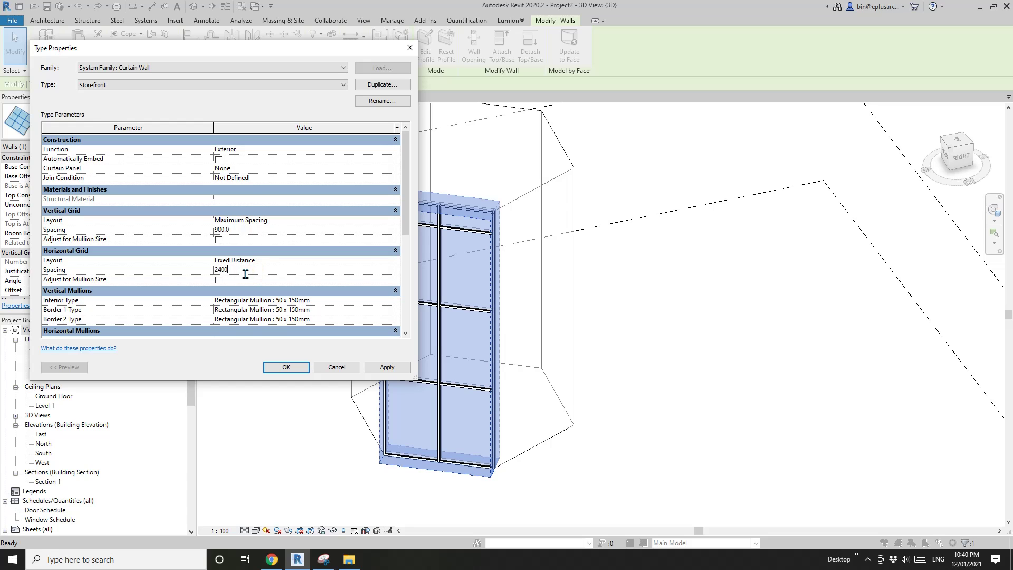
pyautogui.scroll(-3, 391, 243)
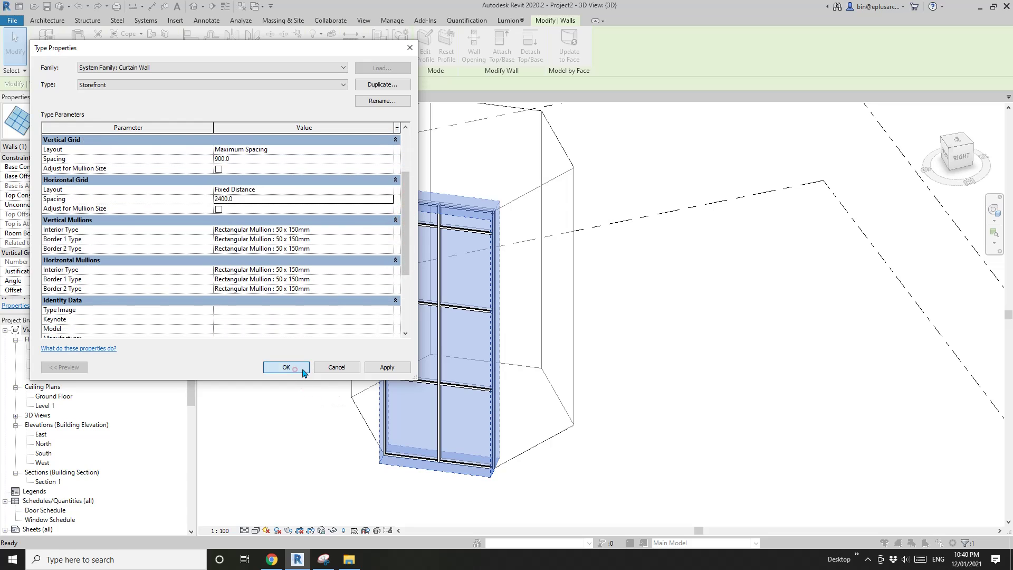
pyautogui.click(286, 368)
# Stretch the top of the hexagonal mass upward to a height of about 12,090 mm.
pyautogui.keyDown('shift'); pyautogui.moveTo(430, 344); pyautogui.dragTo(475, 295, button='middle'); pyautogui.keyUp('shift')
pyautogui.click(468, 252)
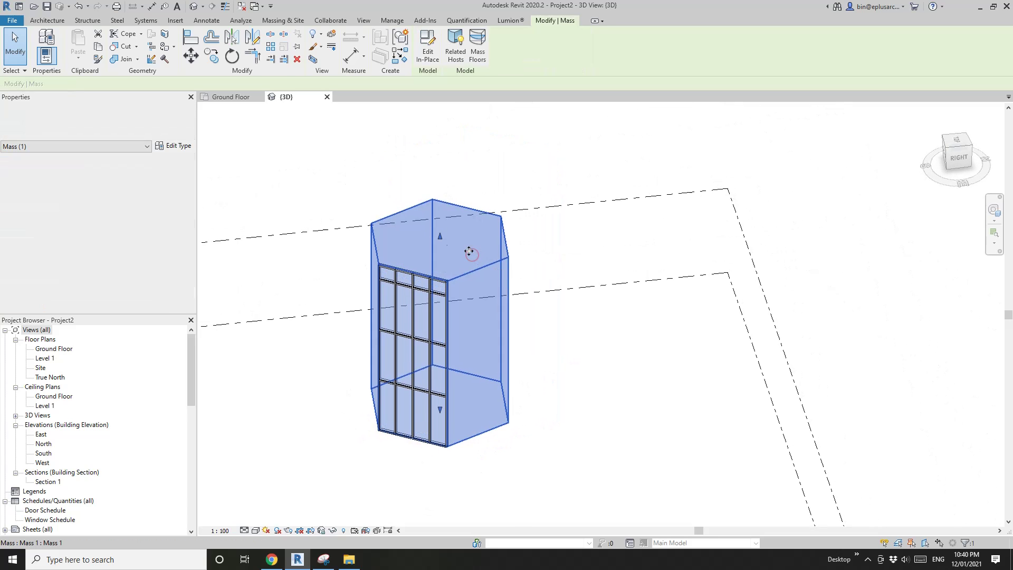
pyautogui.keyDown('shift'); pyautogui.moveTo(468, 251); pyautogui.dragTo(438, 308, button='middle'); pyautogui.keyUp('shift')
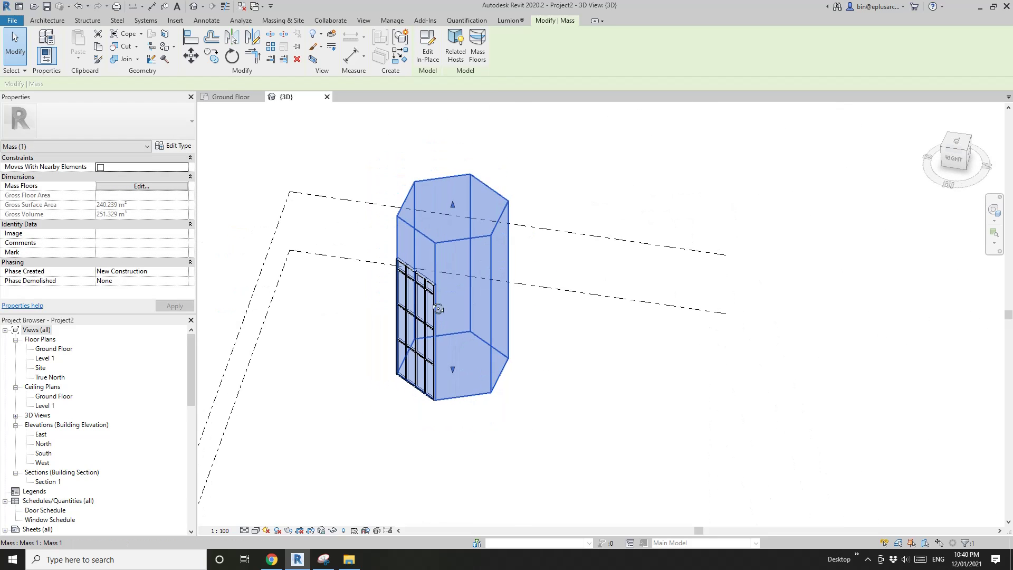
pyautogui.moveTo(454, 205); pyautogui.dragTo(456, 187)
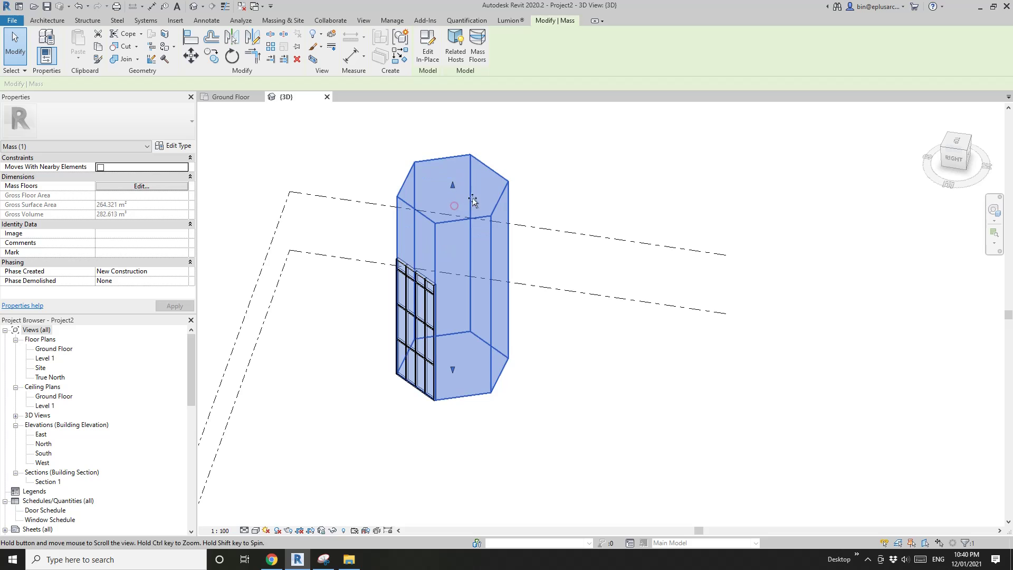
pyautogui.press('Escape')
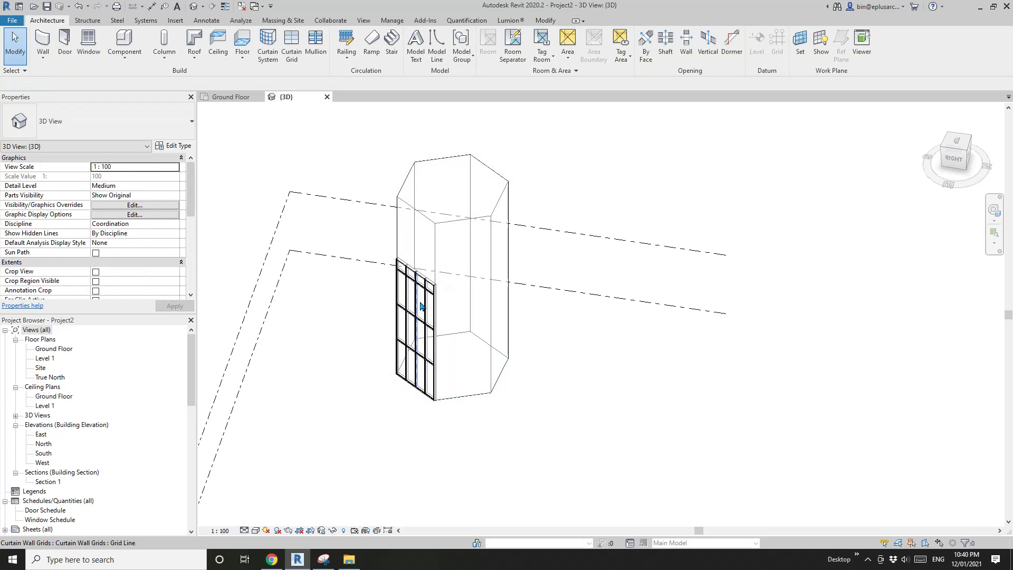
# Update the Storefront curtain wall to match the stretched face of the mass.
pyautogui.click(421, 307)
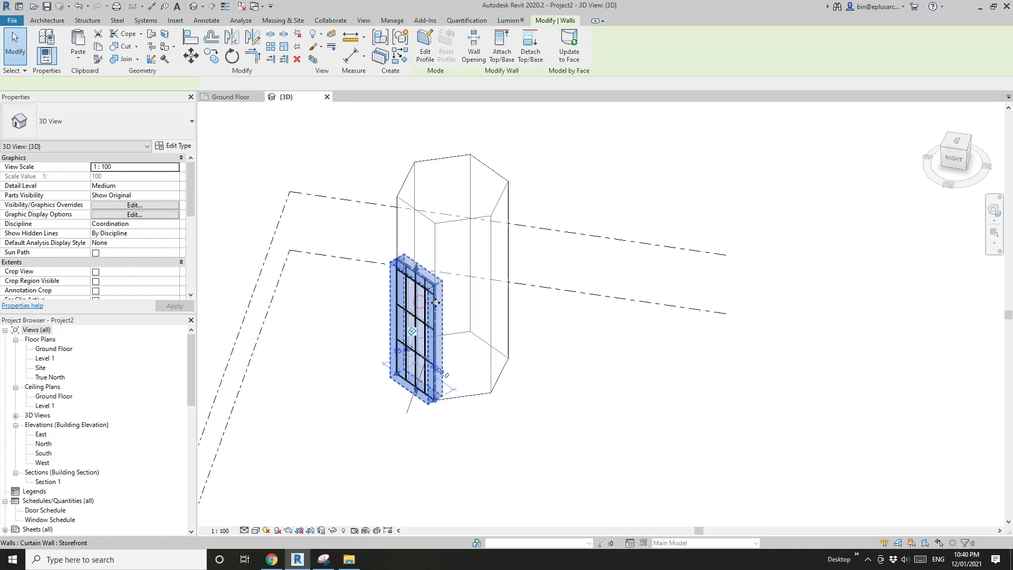
pyautogui.click(574, 56)
pyautogui.scroll(3, 506, 248)
pyautogui.press('Escape')
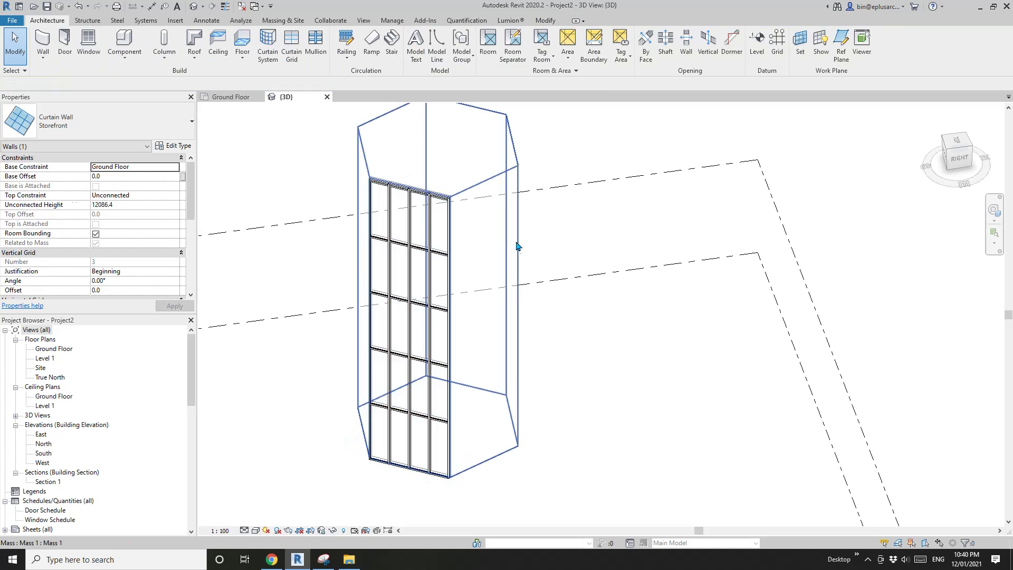
# Configure the grid layout of the Storefront curtain wall with a horizontal grid angle of 20°.
pyautogui.keyDown('shift'); pyautogui.moveTo(518, 247); pyautogui.dragTo(475, 299, button='middle'); pyautogui.keyUp('shift')
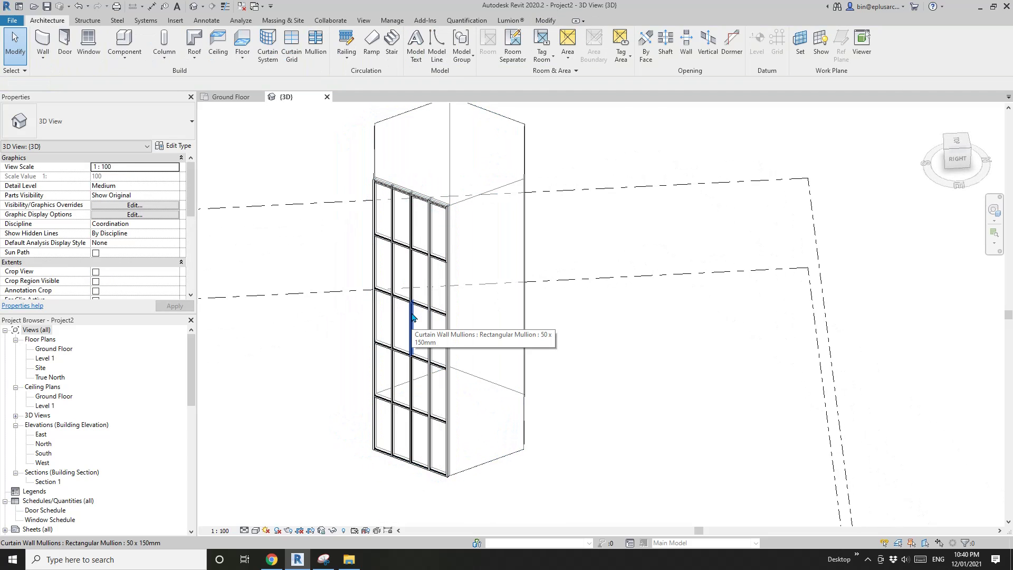
pyautogui.press('Tab')
pyautogui.click(412, 313)
pyautogui.keyDown('shift'); pyautogui.moveTo(412, 313); pyautogui.dragTo(435, 331, button='middle'); pyautogui.keyUp('shift')
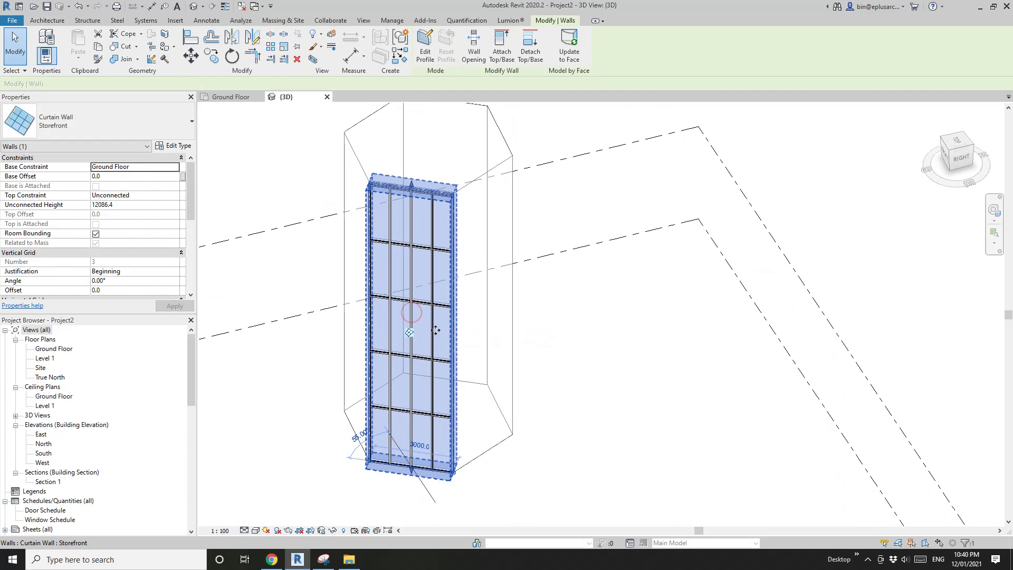
pyautogui.click(410, 333)
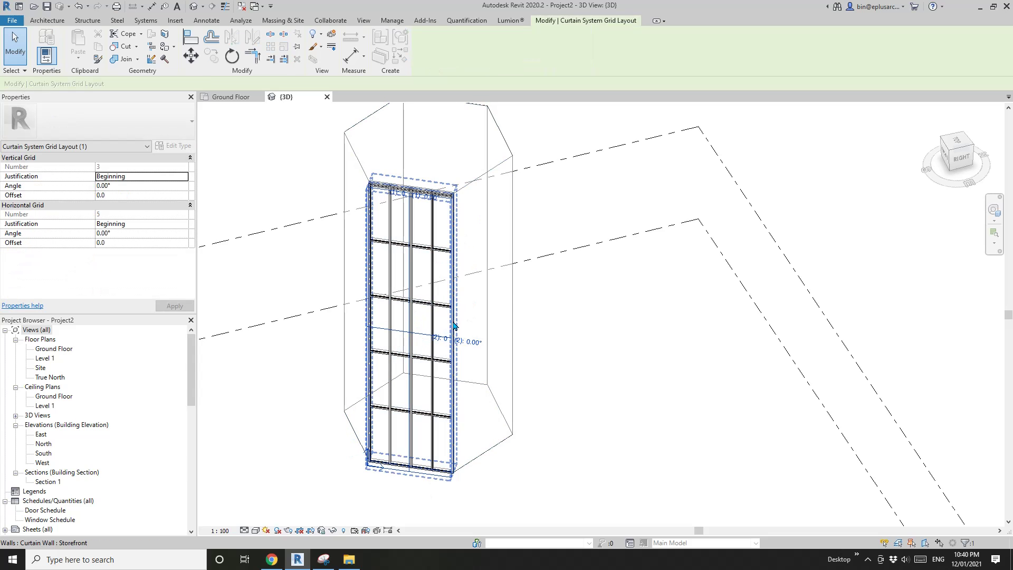
pyautogui.click(473, 343)
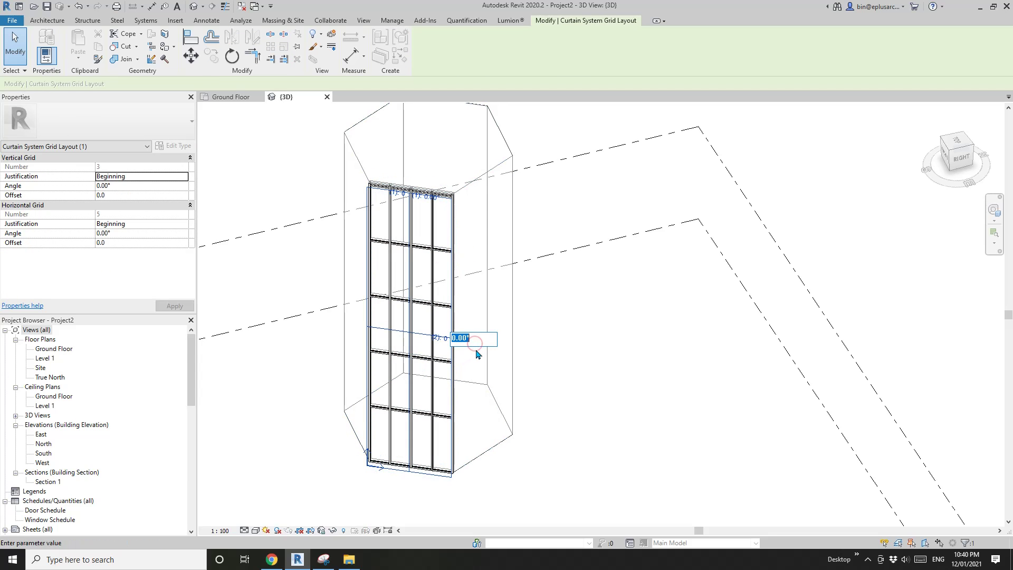
pyautogui.press('Return')
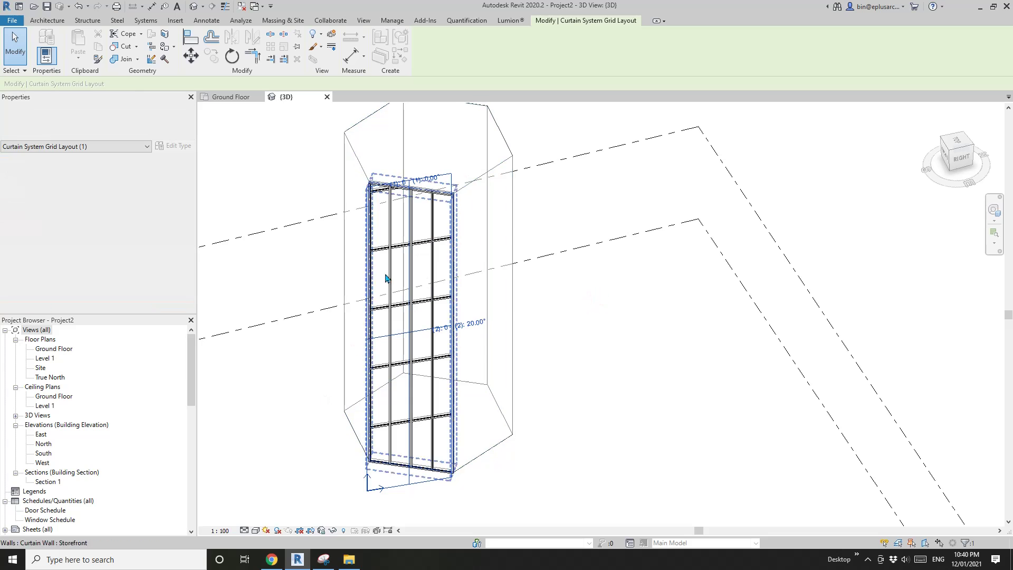
pyautogui.keyDown('shift'); pyautogui.moveTo(461, 349); pyautogui.dragTo(396, 327, button='middle'); pyautogui.keyUp('shift')
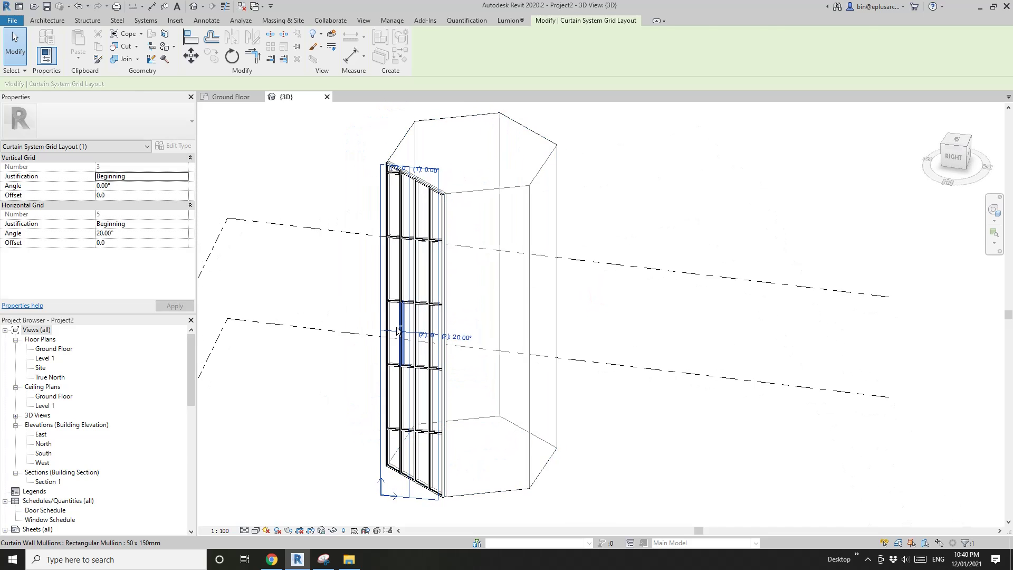
pyautogui.press('Escape')
pyautogui.press('Escape')
# Create a 1500 x 3000mm curtain system by face on the mass side next to the Storefront wall.
pyautogui.moveTo(392, 373); pyautogui.dragTo(515, 385, button='middle')
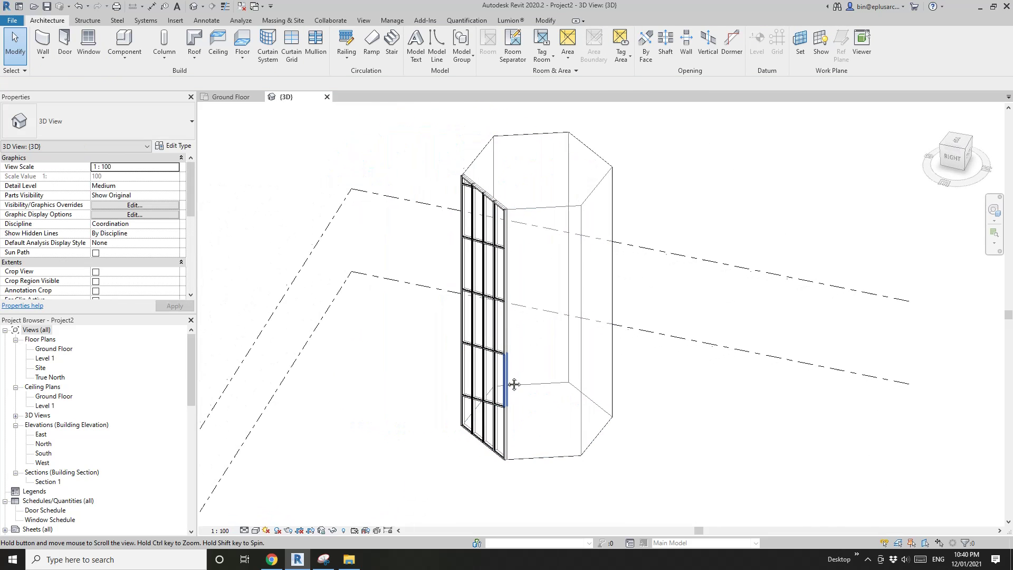
pyautogui.moveTo(412, 314); pyautogui.dragTo(402, 313, button='middle')
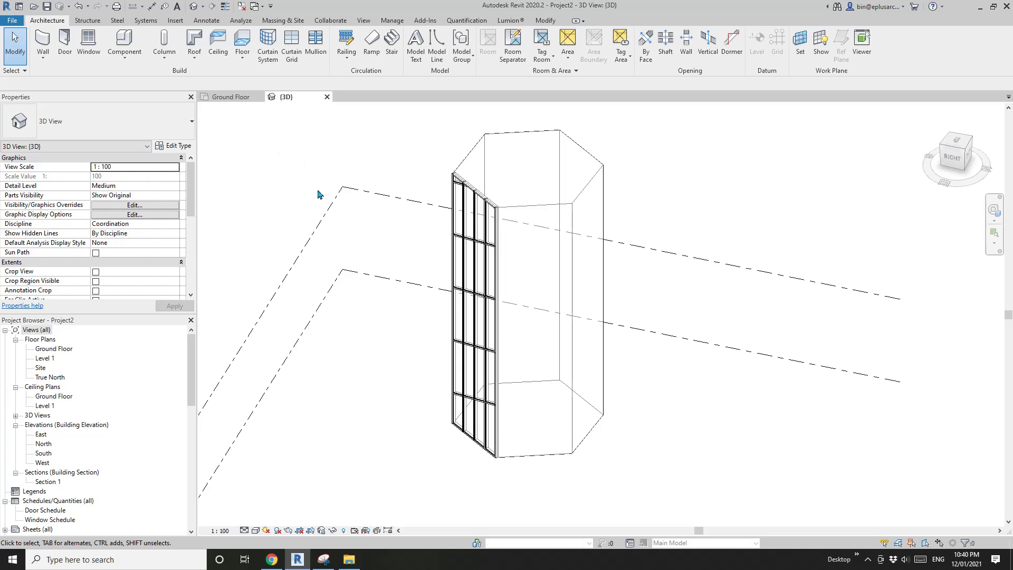
pyautogui.click(270, 52)
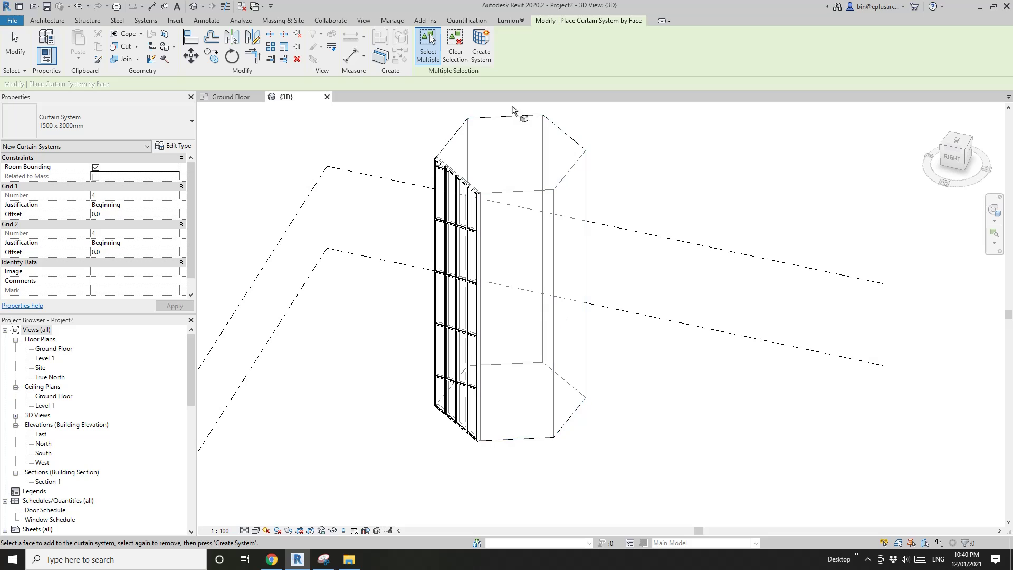
pyautogui.click(525, 262)
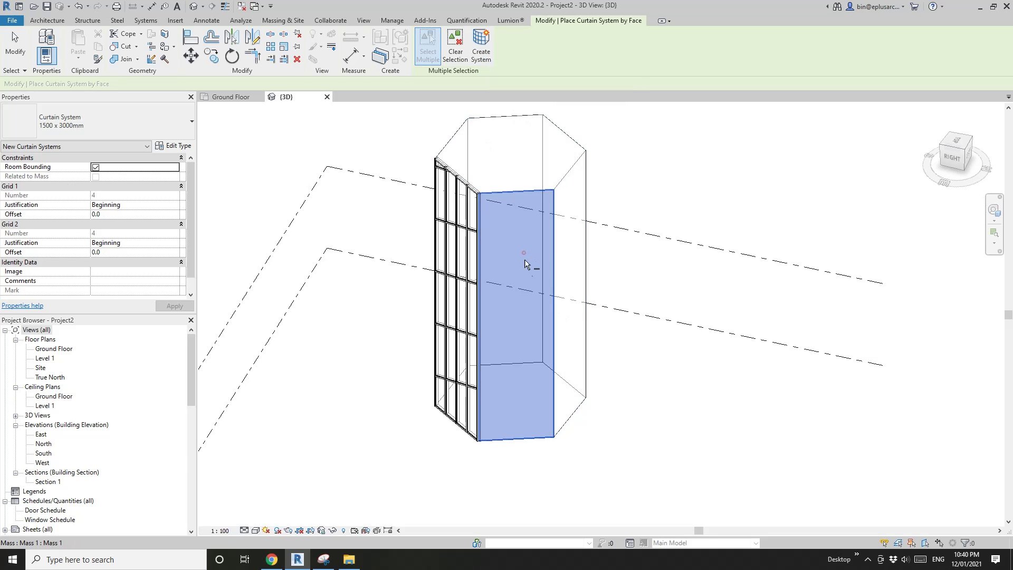
pyautogui.click(482, 52)
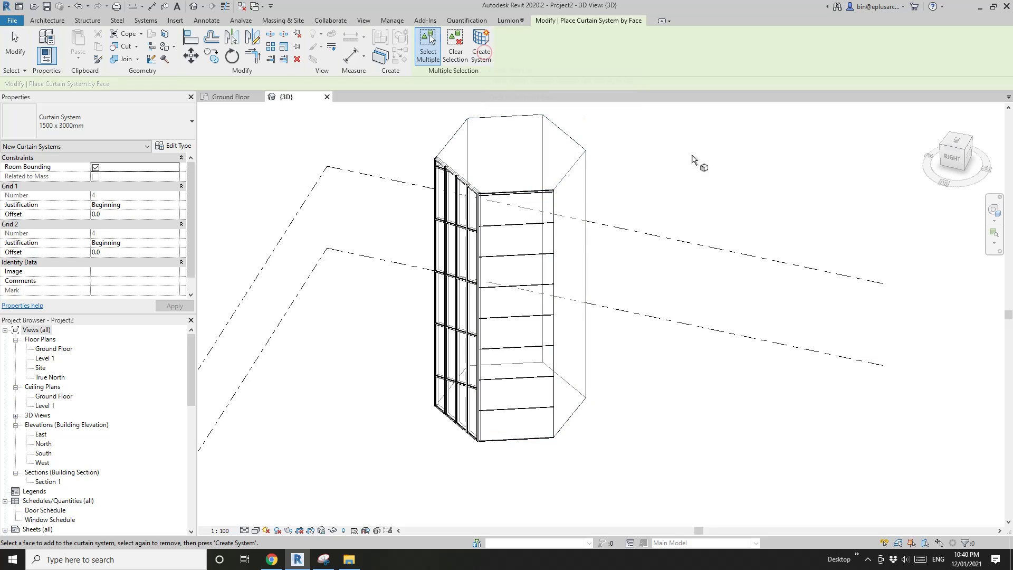
pyautogui.keyDown('shift'); pyautogui.moveTo(639, 282); pyautogui.dragTo(522, 295, button='middle'); pyautogui.keyUp('shift')
pyautogui.press('Escape')
# Set the curtain system type to Maximum Spacing for both grids, with 900 mm for Grid 1 and 2400 mm for Grid 2.
pyautogui.click(508, 279)
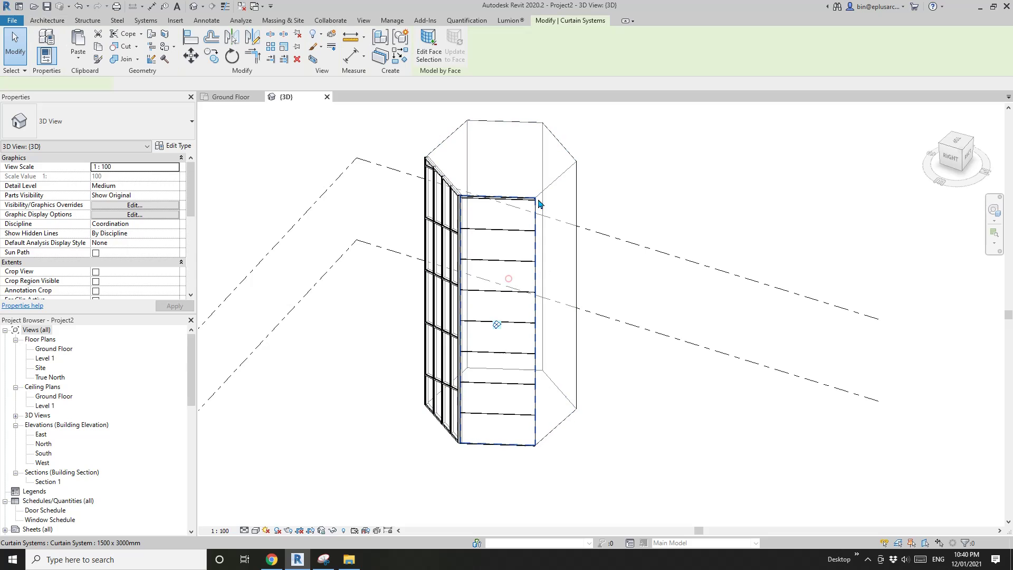
pyautogui.click(171, 148)
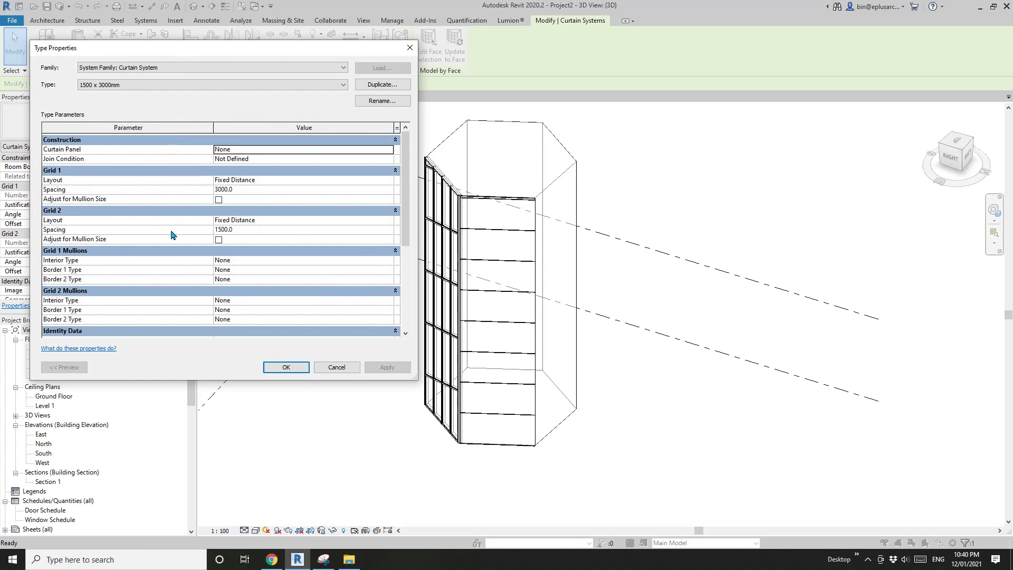
pyautogui.scroll(-1, 409, 228)
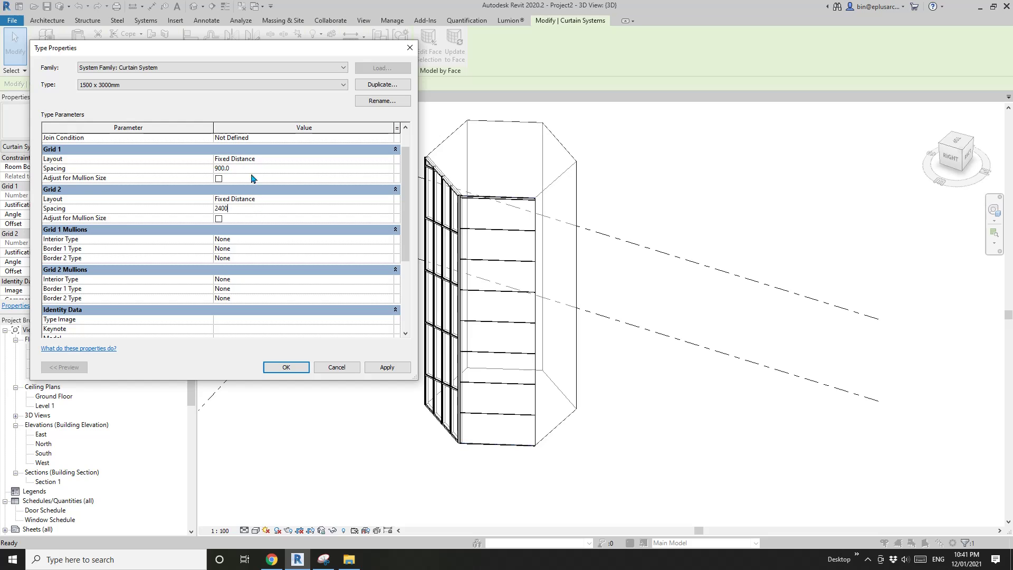
pyautogui.click(386, 159)
pyautogui.click(259, 192)
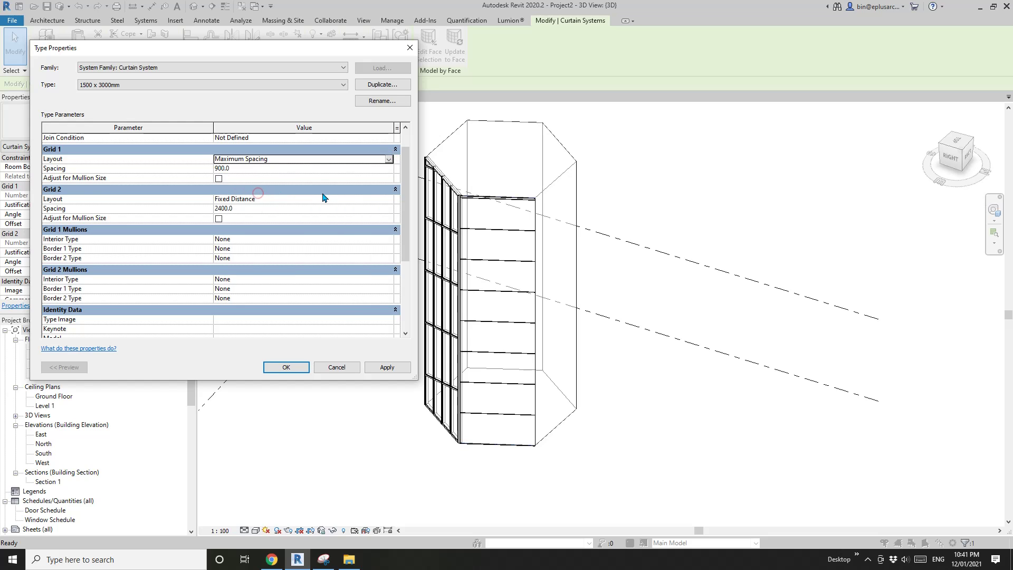
pyautogui.click(325, 198)
pyautogui.click(355, 199)
pyautogui.click(248, 233)
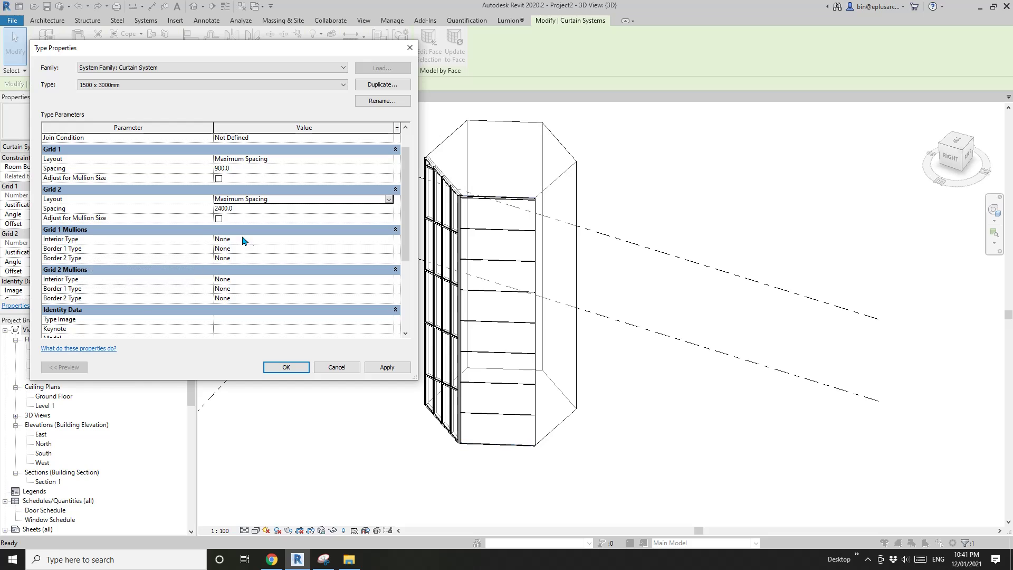
# Assign Rectangular Mullion : 50 x 150mm to the interior and both border types of the Grid 1 mullions.
pyautogui.click(275, 237)
pyautogui.click(388, 240)
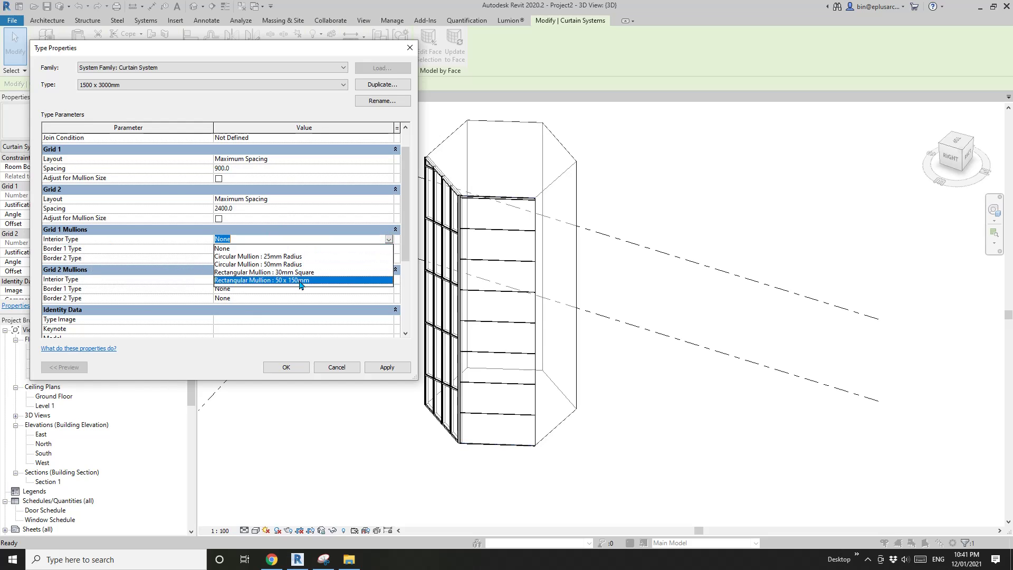
pyautogui.click(298, 280)
pyautogui.click(388, 248)
pyautogui.scroll(-1, 307, 299)
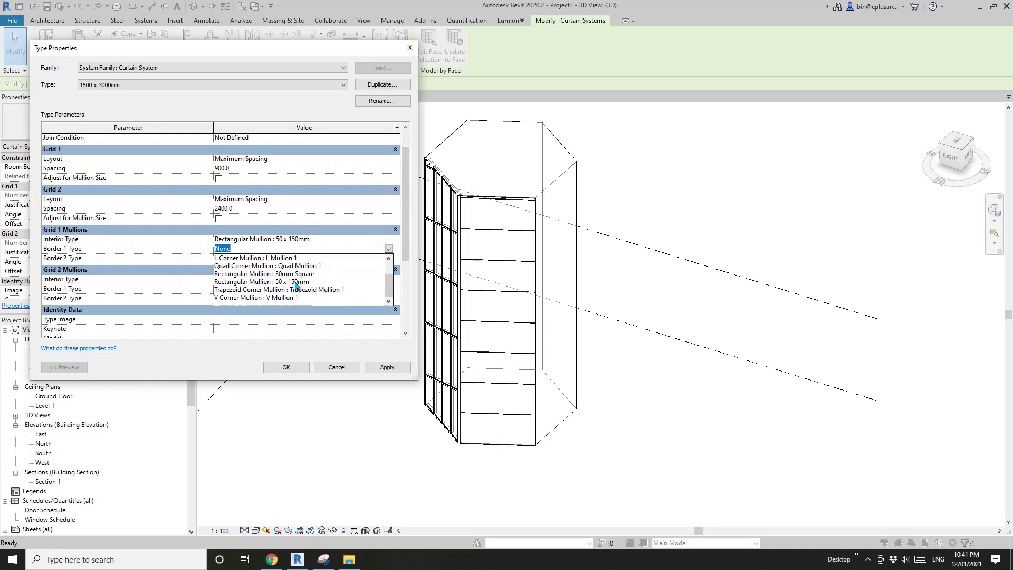
pyautogui.click(296, 289)
pyautogui.click(380, 258)
pyautogui.click(388, 258)
pyautogui.scroll(-1, 294, 300)
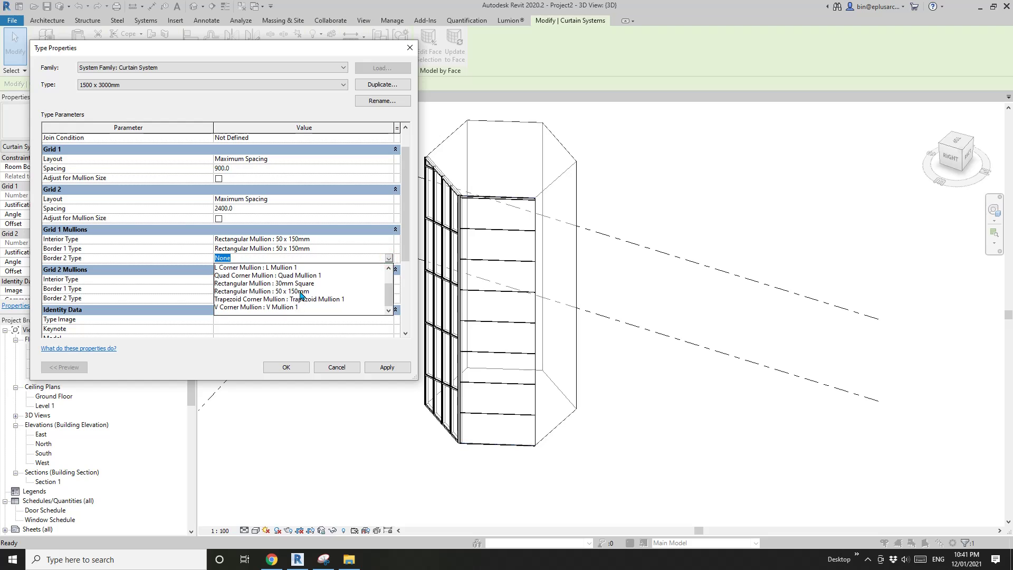
pyautogui.click(299, 290)
# Assign Rectangular Mullion : 50 x 150mm to the interior and both border types of the Grid 2 mullions and apply the type changes.
pyautogui.click(380, 279)
pyautogui.click(388, 279)
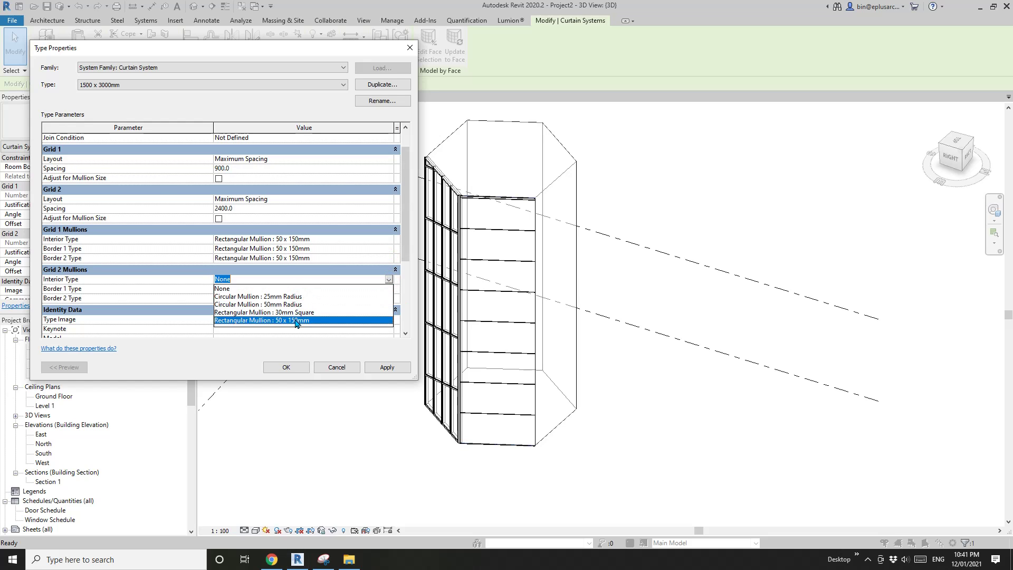
pyautogui.click(297, 319)
pyautogui.click(389, 288)
pyautogui.scroll(-1, 297, 328)
pyautogui.click(297, 322)
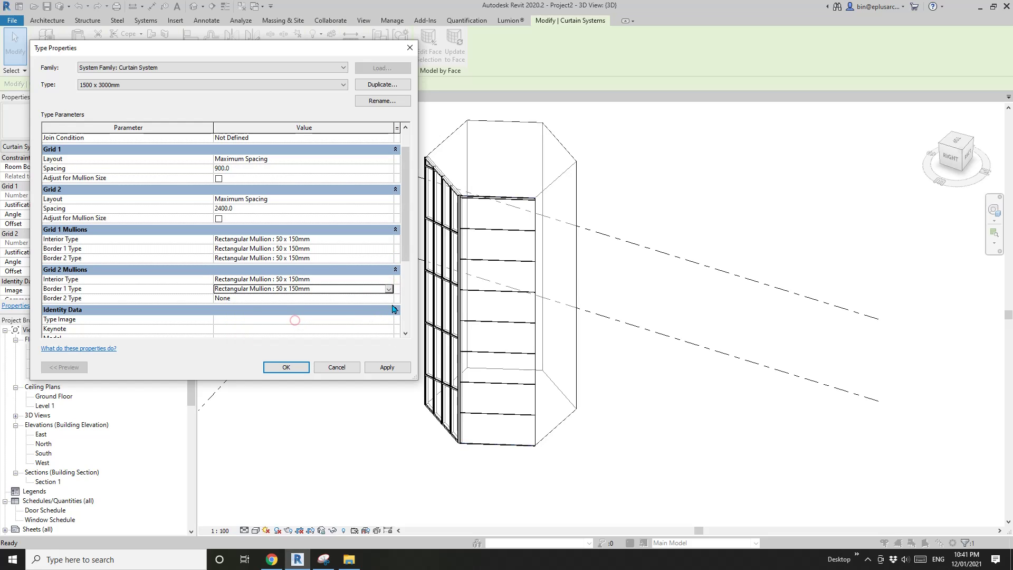
pyautogui.click(380, 299)
pyautogui.click(389, 298)
pyautogui.scroll(-1, 295, 338)
pyautogui.click(290, 331)
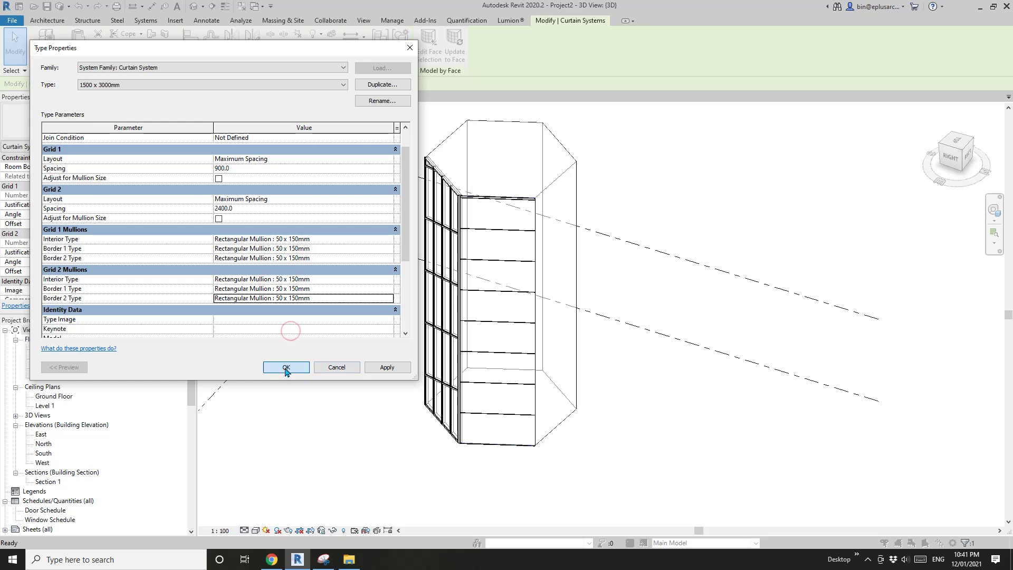
pyautogui.click(286, 368)
# Set the Grid 1 angle of the curtain system's grid layout to 10° and deselect it.
pyautogui.keyDown('shift'); pyautogui.moveTo(301, 375); pyautogui.dragTo(494, 349, button='middle'); pyautogui.keyUp('shift')
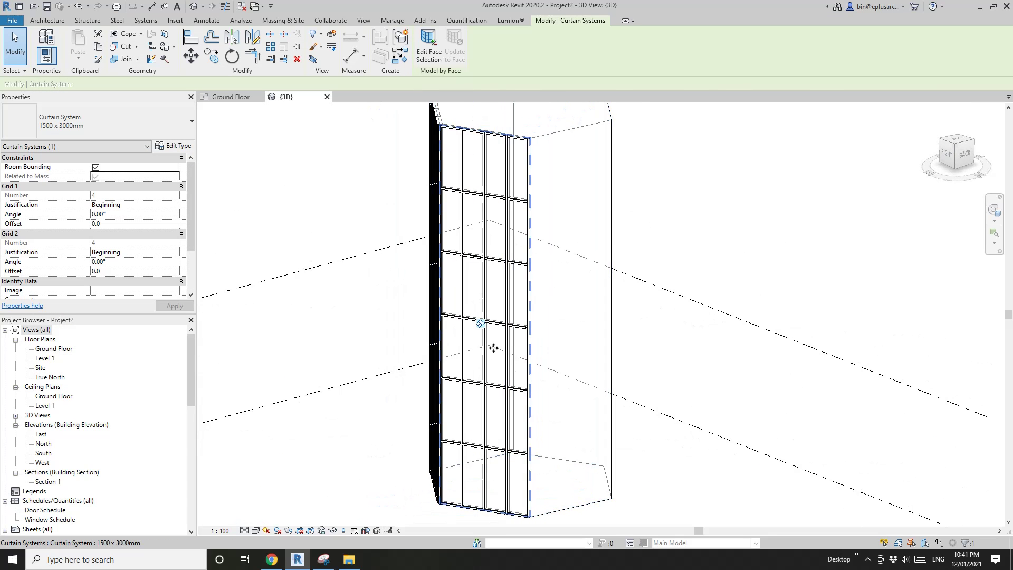
pyautogui.click(480, 323)
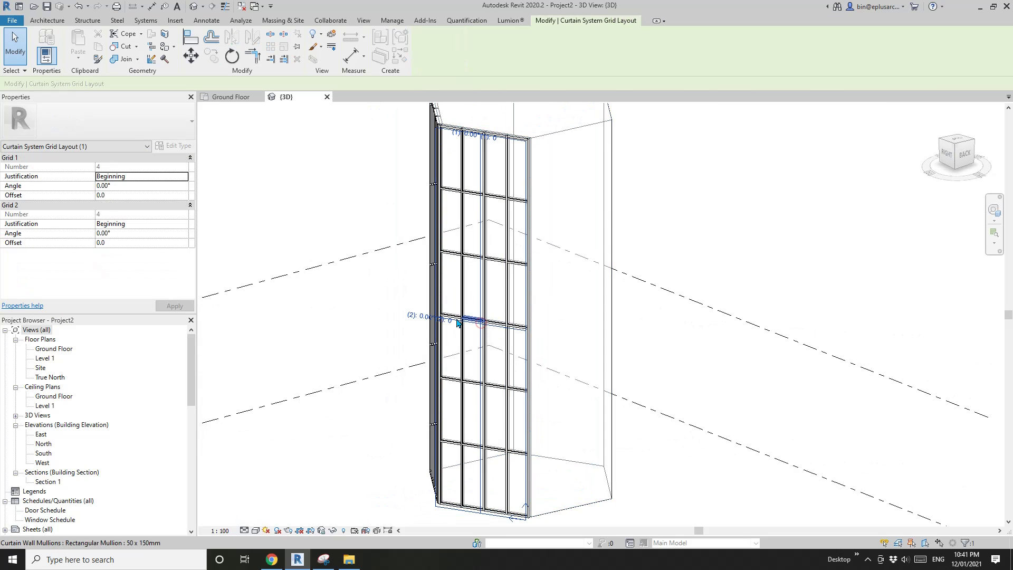
pyautogui.click(468, 137)
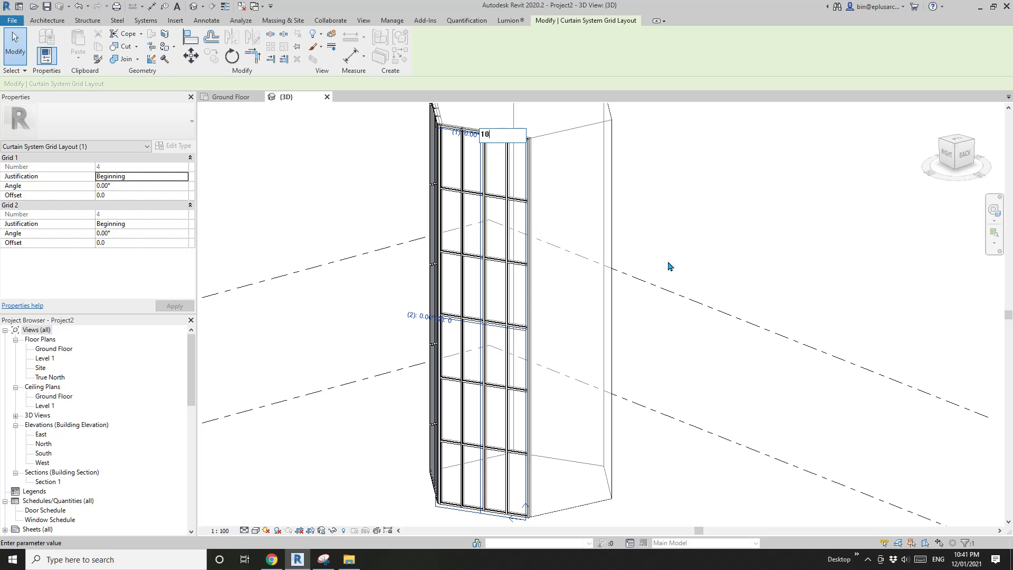
pyautogui.click(701, 202)
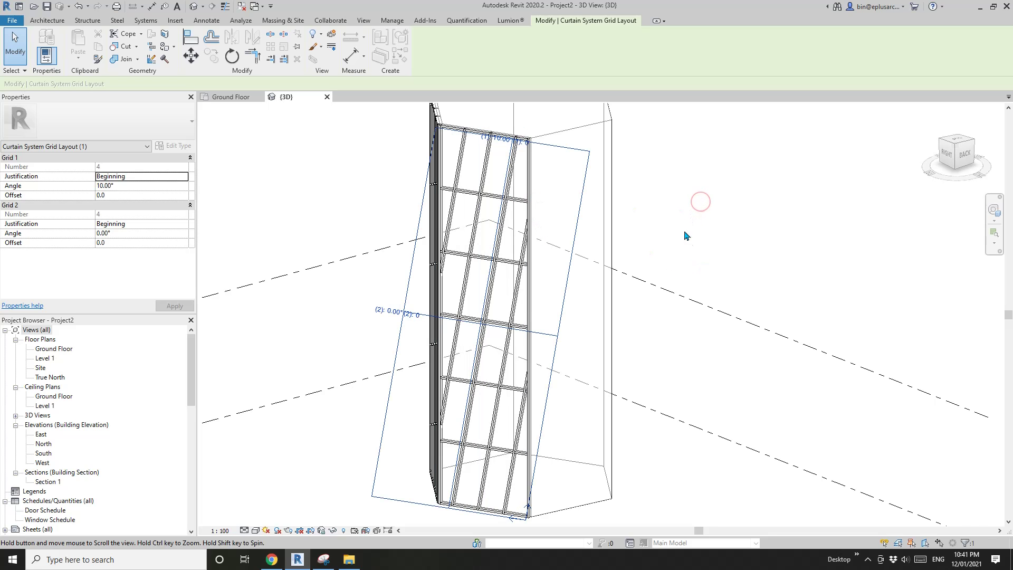
pyautogui.keyDown('shift'); pyautogui.moveTo(686, 235); pyautogui.dragTo(654, 264, button='middle'); pyautogui.keyUp('shift')
pyautogui.click(638, 267)
pyautogui.keyDown('shift'); pyautogui.moveTo(605, 293); pyautogui.dragTo(494, 298, button='middle'); pyautogui.keyUp('shift')
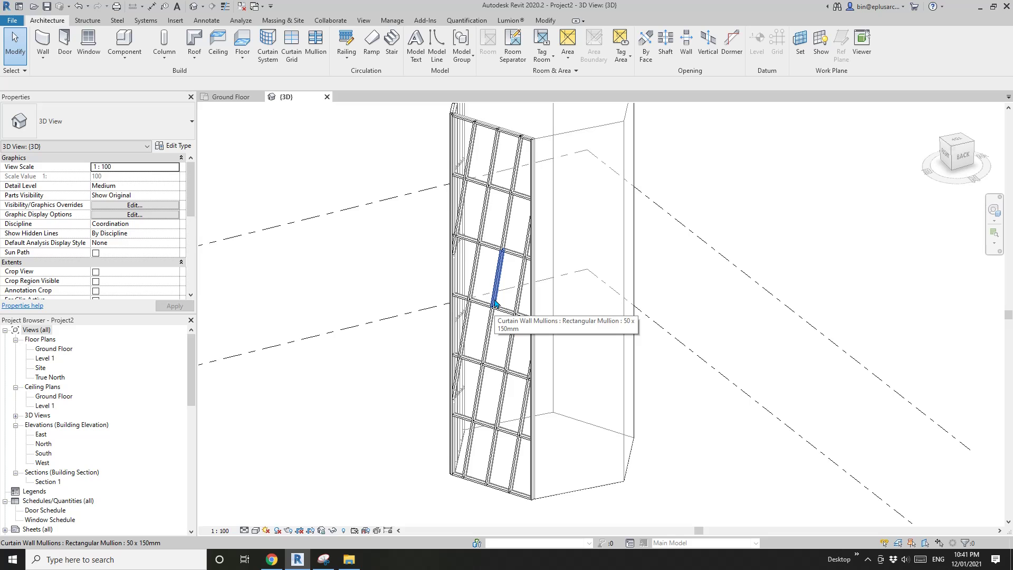
pyautogui.keyDown('shift'); pyautogui.moveTo(495, 303); pyautogui.dragTo(516, 311, button='middle'); pyautogui.keyUp('shift')
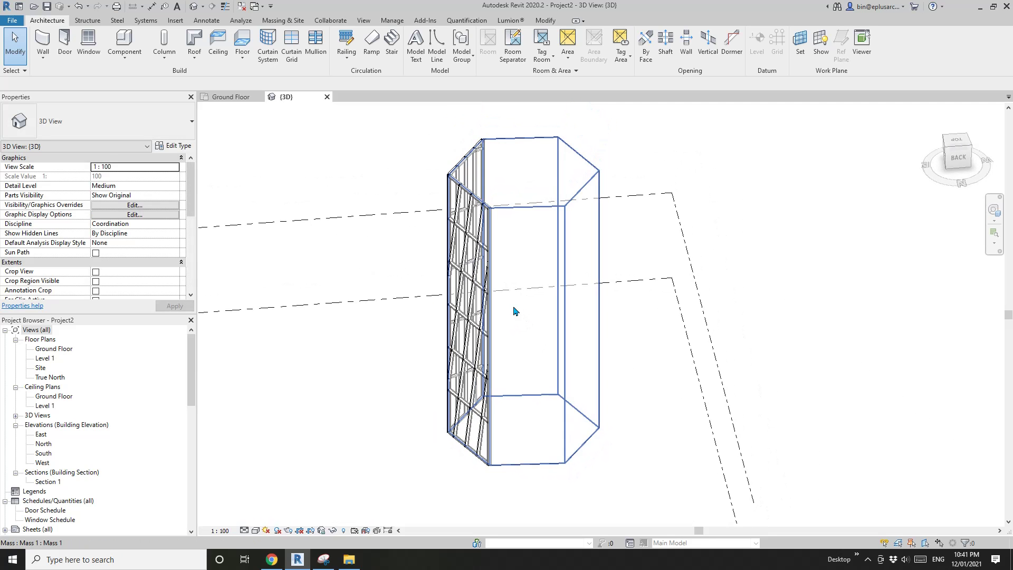
pyautogui.click(42, 60)
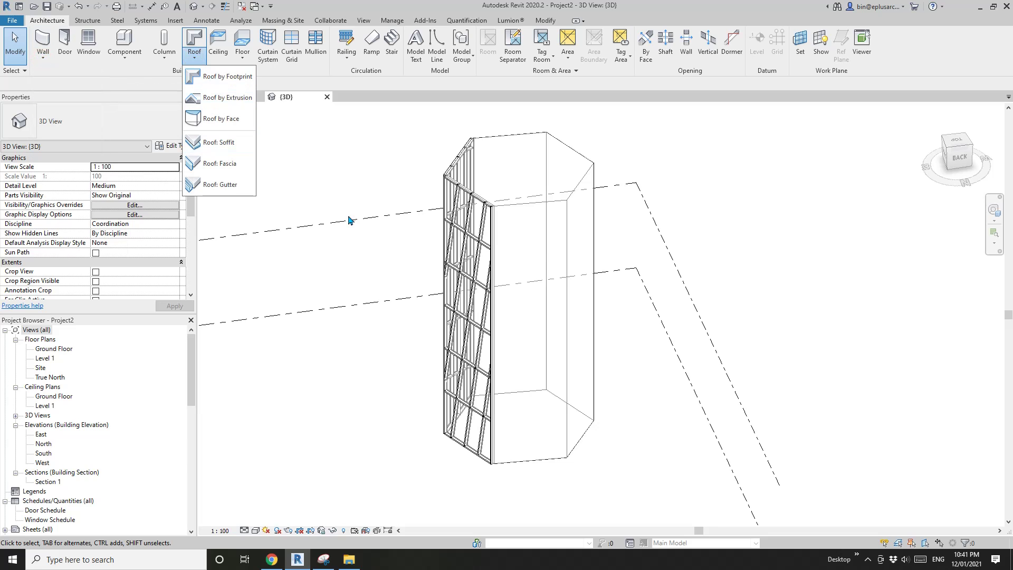
# Create a Sloped Glazing roof by face on the top face of the hexagonal mass.
pyautogui.click(215, 119)
pyautogui.click(119, 121)
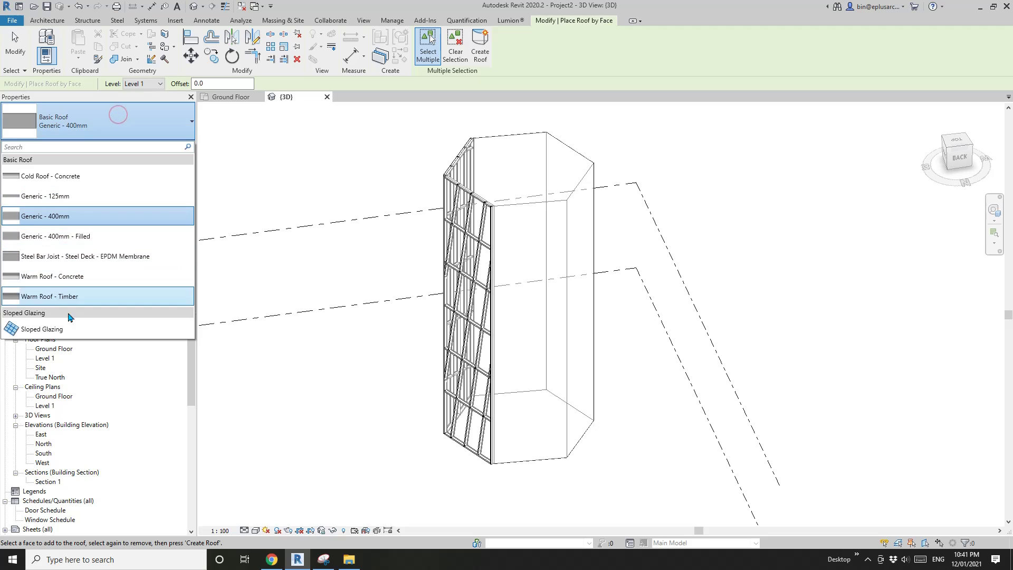
pyautogui.click(42, 330)
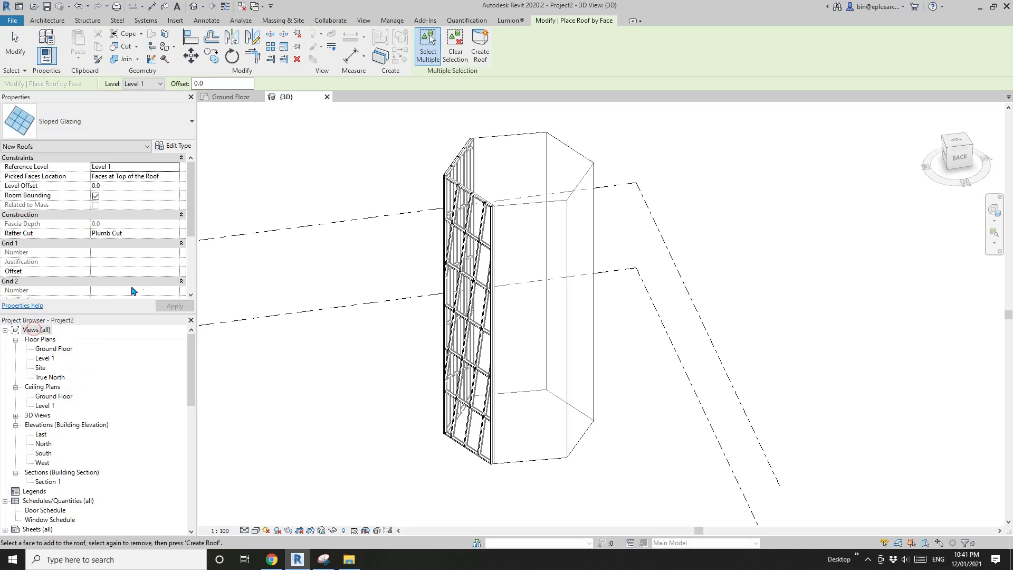
pyautogui.keyDown('shift'); pyautogui.moveTo(570, 293); pyautogui.dragTo(572, 343, button='middle'); pyautogui.keyUp('shift')
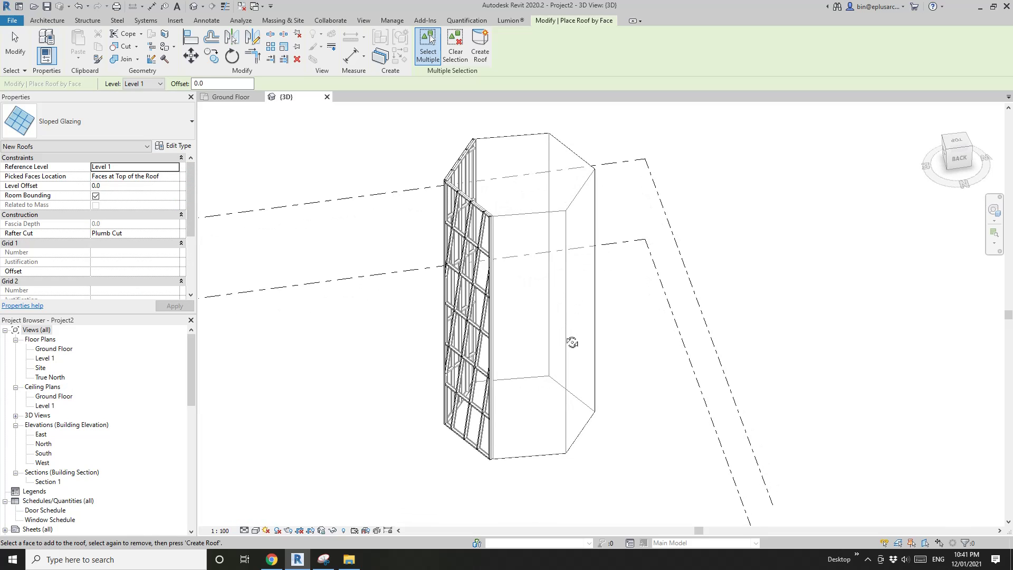
pyautogui.keyDown('shift'); pyautogui.moveTo(538, 311); pyautogui.dragTo(572, 328, button='middle'); pyautogui.keyUp('shift')
pyautogui.keyDown('shift'); pyautogui.moveTo(537, 276); pyautogui.dragTo(577, 267, button='middle'); pyautogui.keyUp('shift')
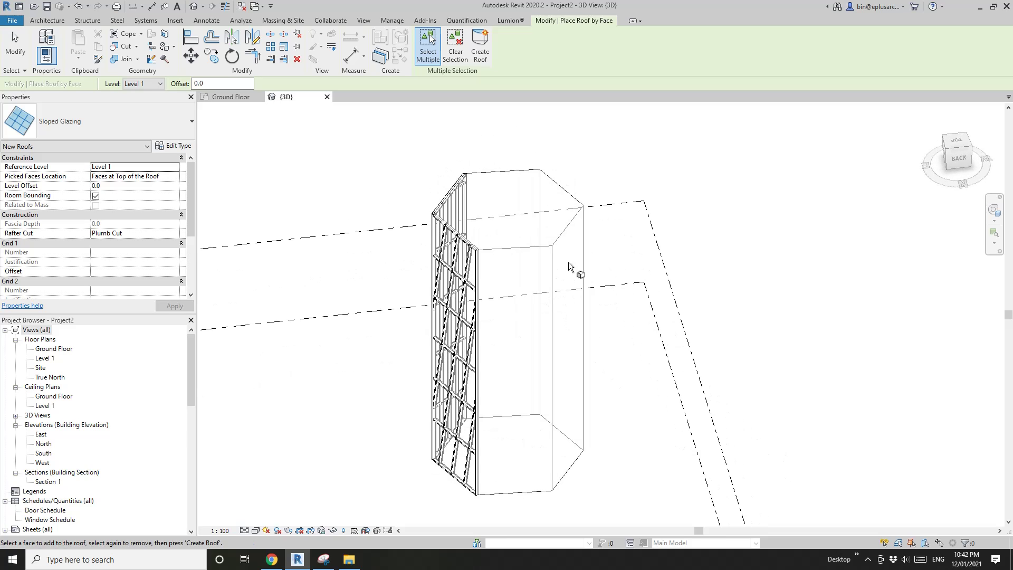
pyautogui.click(512, 204)
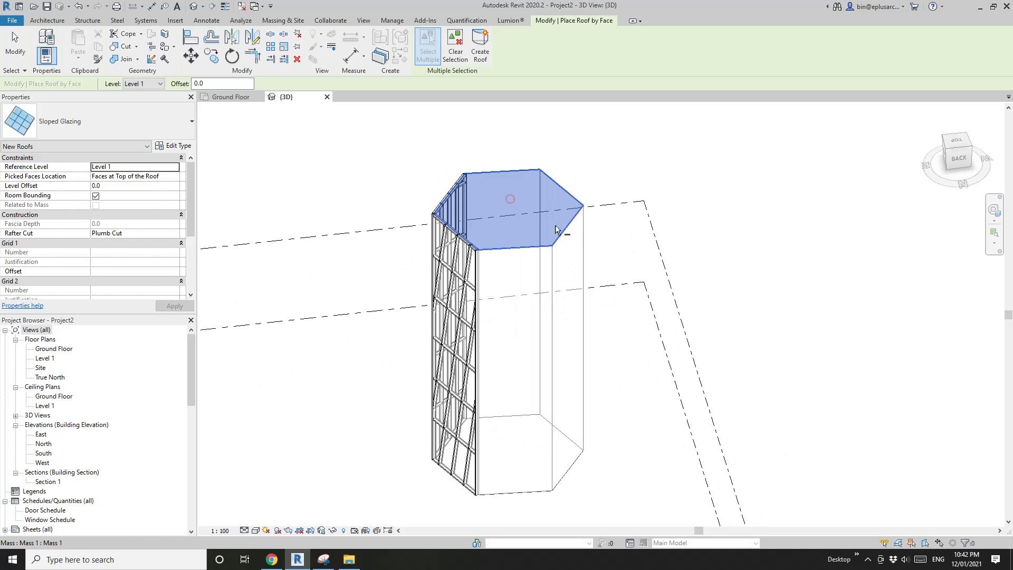
pyautogui.click(480, 46)
pyautogui.scroll(2, 515, 188)
pyautogui.press('Escape')
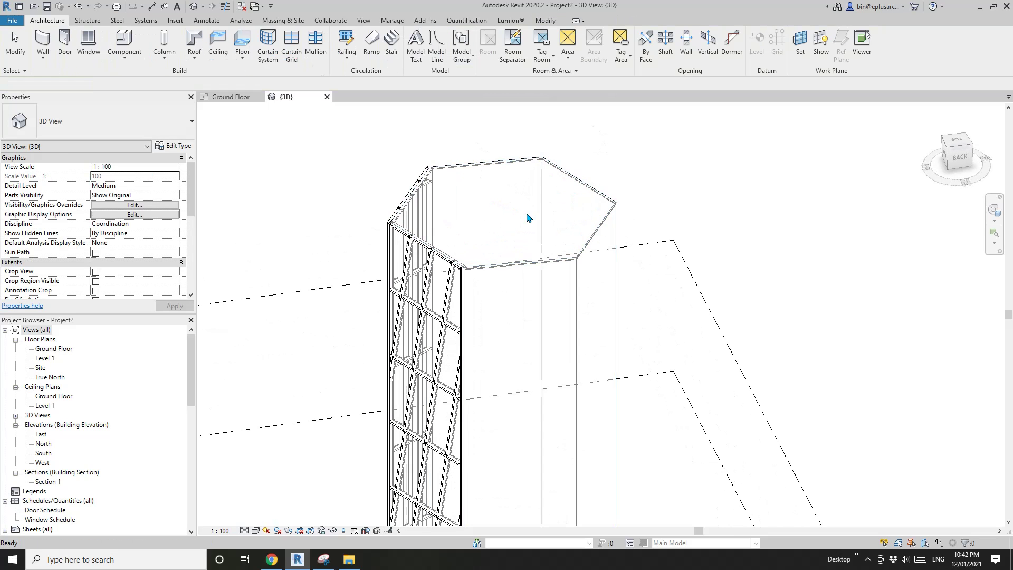
# Set the Grid 1 and Grid 2 layouts of the roof's Sloped Glazing type to Maximum Spacing.
pyautogui.keyDown('shift'); pyautogui.moveTo(534, 231); pyautogui.dragTo(527, 211, button='middle'); pyautogui.keyUp('shift')
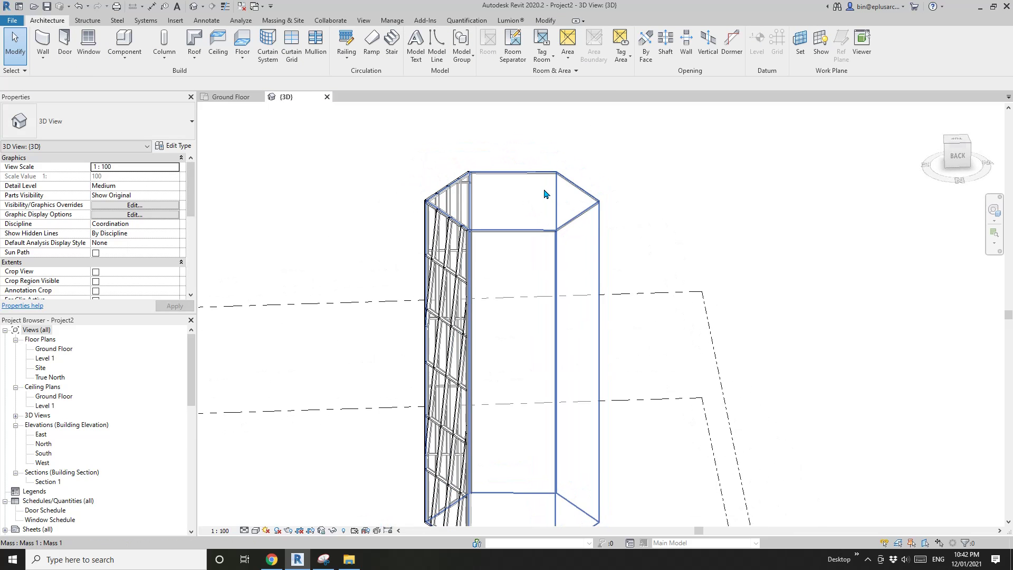
pyautogui.click(552, 196)
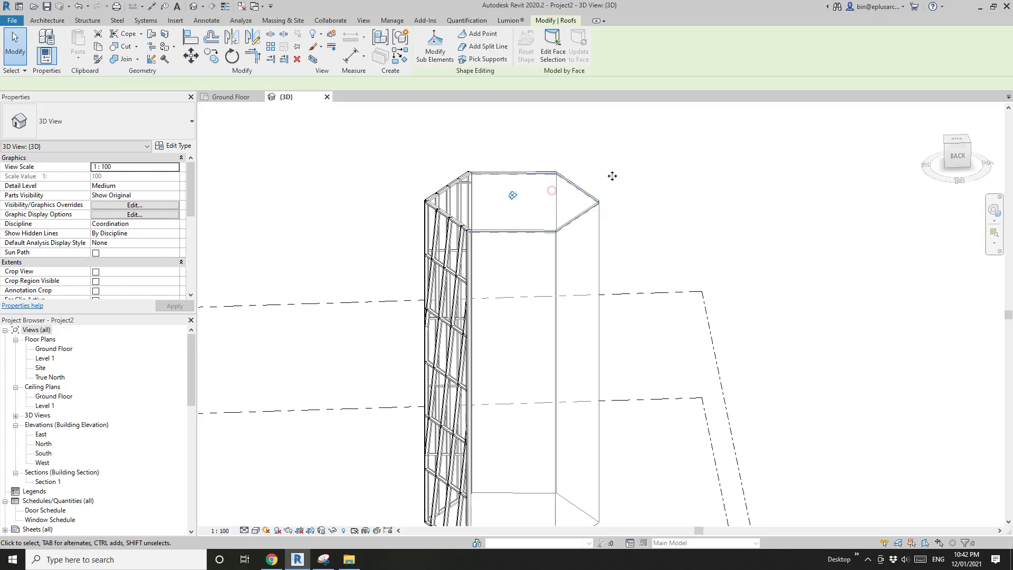
pyautogui.click(174, 149)
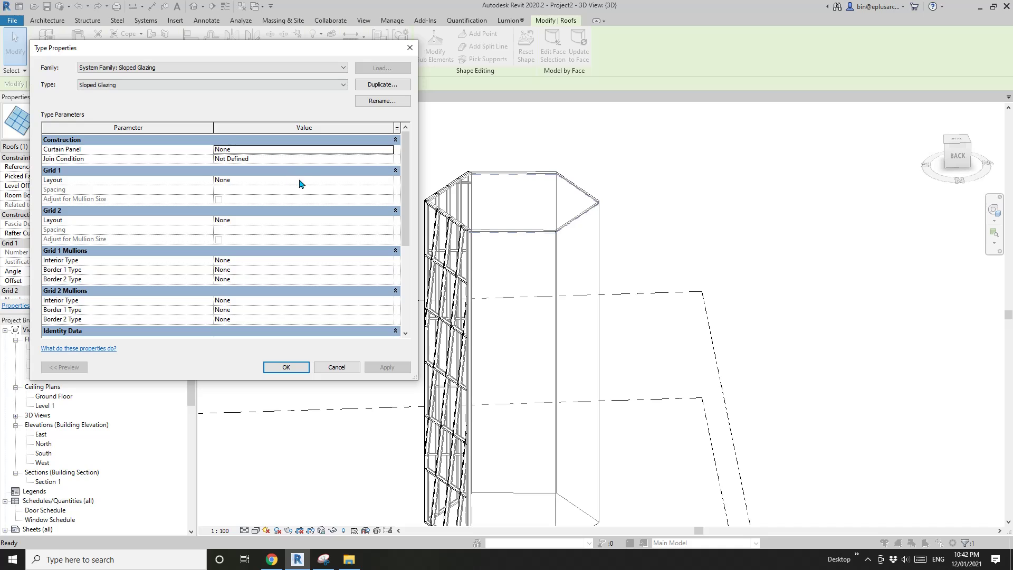
pyautogui.click(369, 180)
pyautogui.click(369, 180)
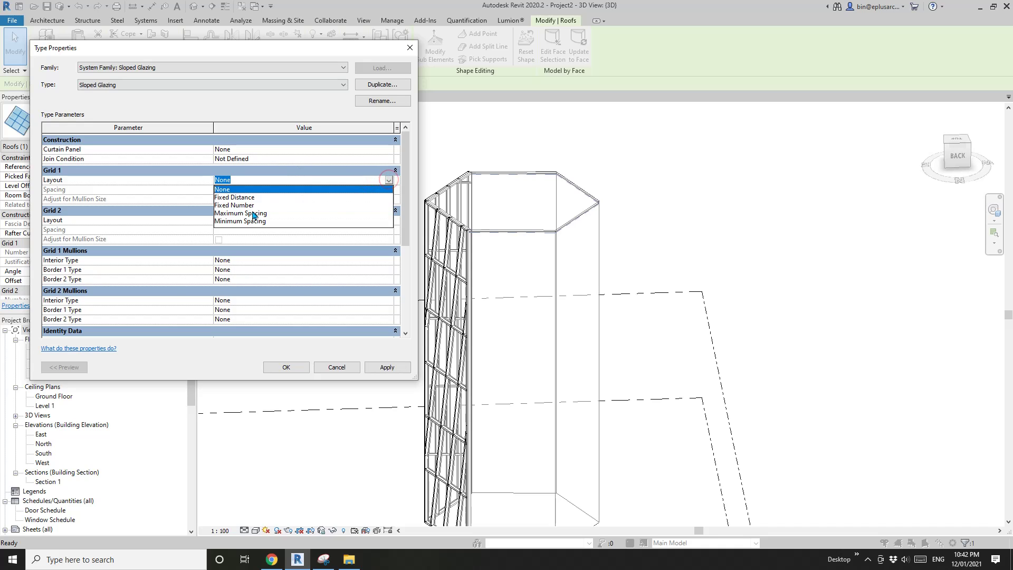
pyautogui.click(254, 213)
pyautogui.click(389, 224)
pyautogui.click(389, 224)
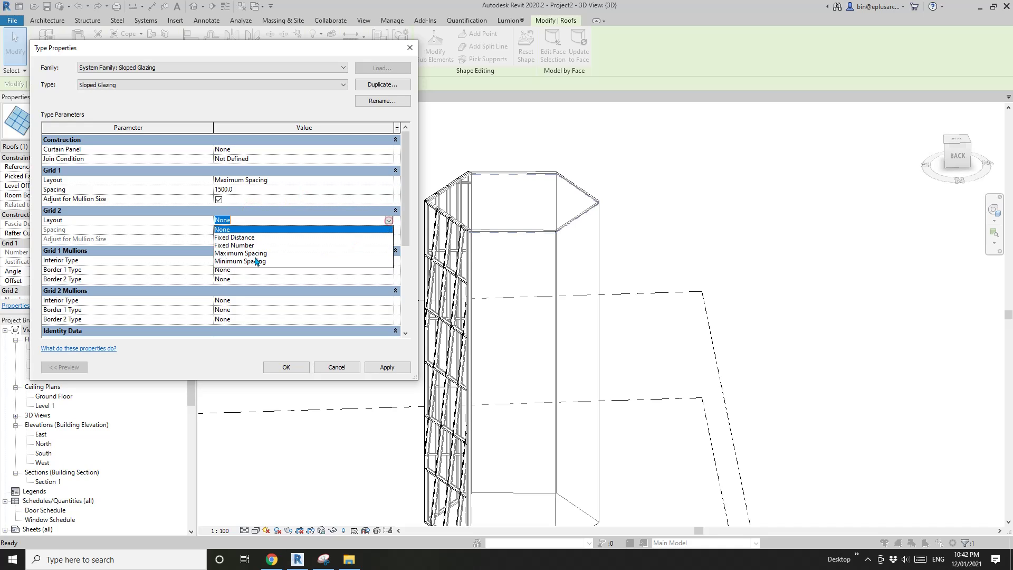
pyautogui.click(248, 255)
# Assign Rectangular Mullion : 50 x 150mm to the interior and both border types of the sloped glazing's Grid 1 mullions.
pyautogui.click(389, 260)
pyautogui.click(390, 260)
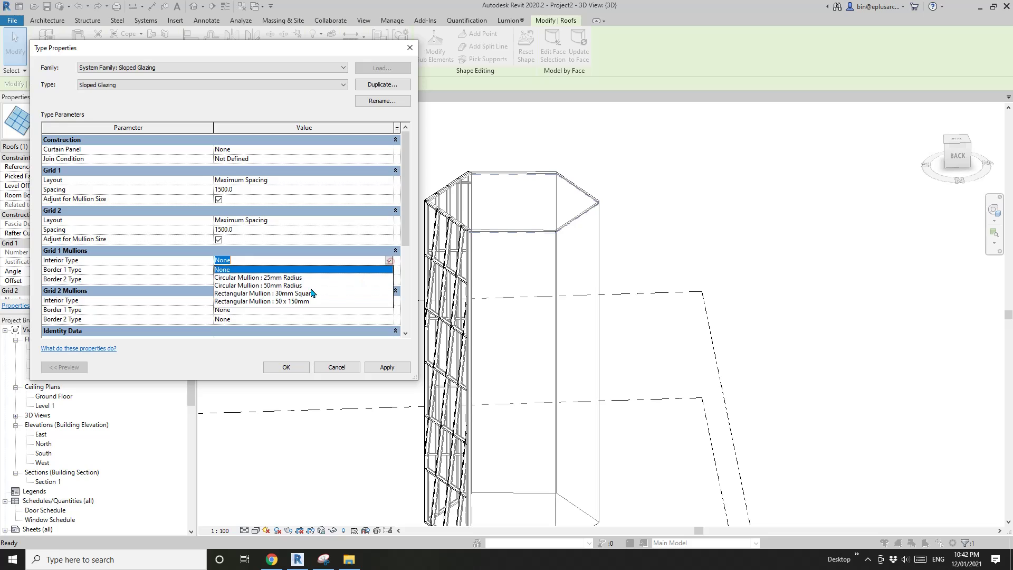
pyautogui.click(289, 301)
pyautogui.click(389, 270)
pyautogui.click(389, 270)
pyautogui.scroll(-3, 293, 304)
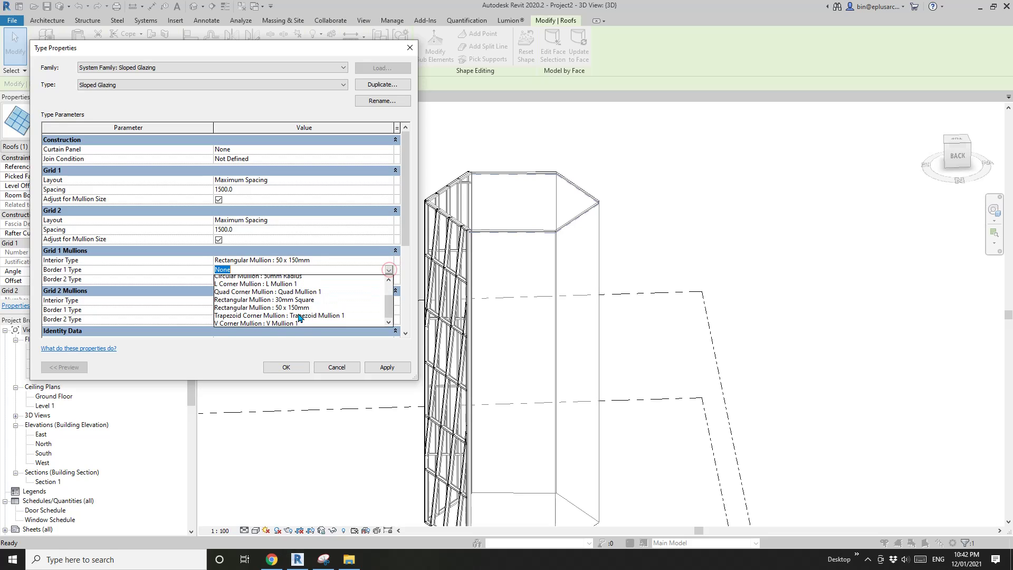
pyautogui.click(294, 303)
pyautogui.doubleClick(389, 279)
pyautogui.scroll(-3, 316, 306)
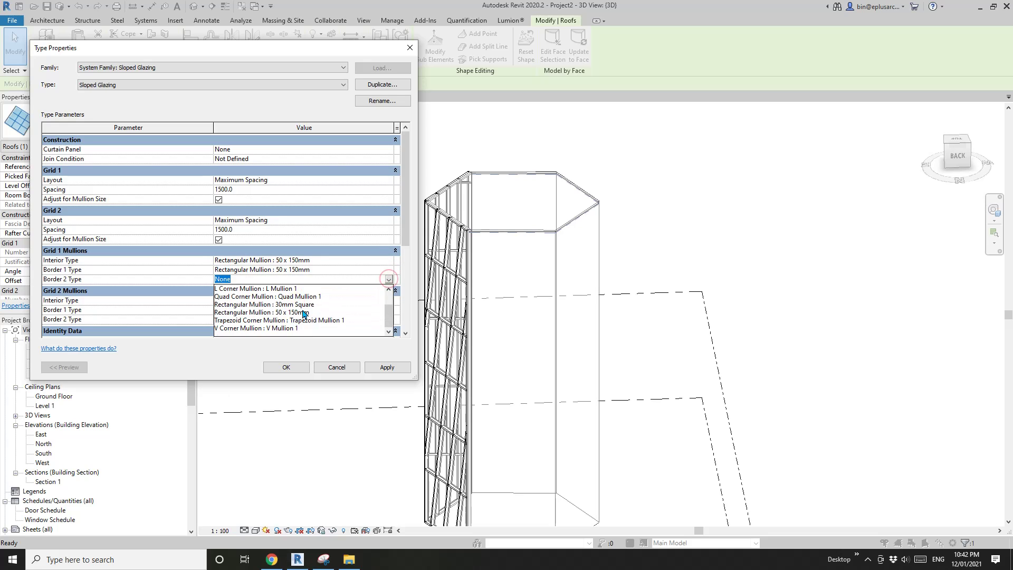
pyautogui.click(304, 312)
# Copy Rectangular Mullion : 50 x 150mm to the sloped glazing's Grid 2 interior and both border mullion types and apply the type changes.
pyautogui.click(328, 270)
pyautogui.hotkey('ctrl', 'c')
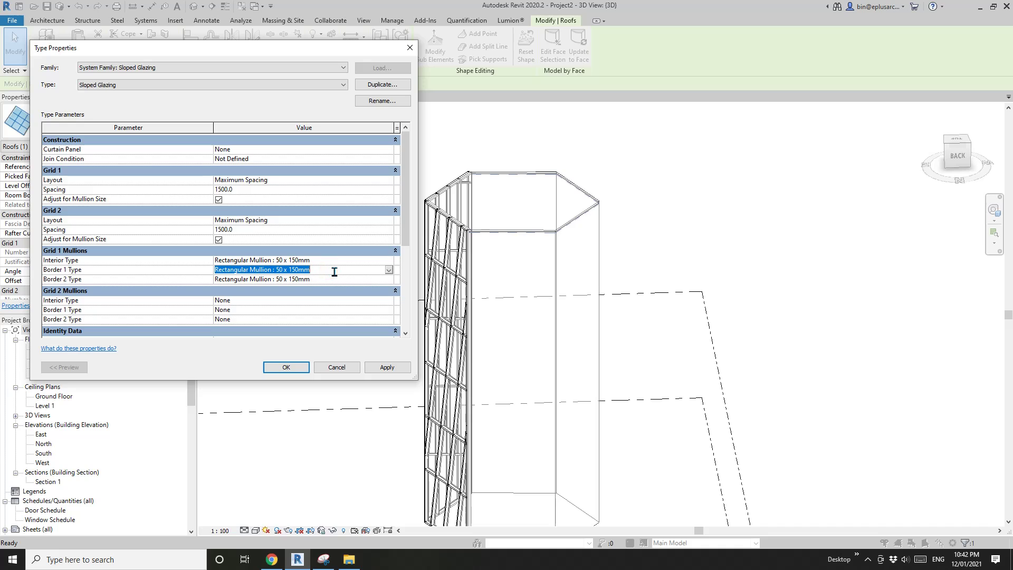
pyautogui.click(304, 300)
pyautogui.hotkey('ctrl', 'v')
pyautogui.click(325, 310)
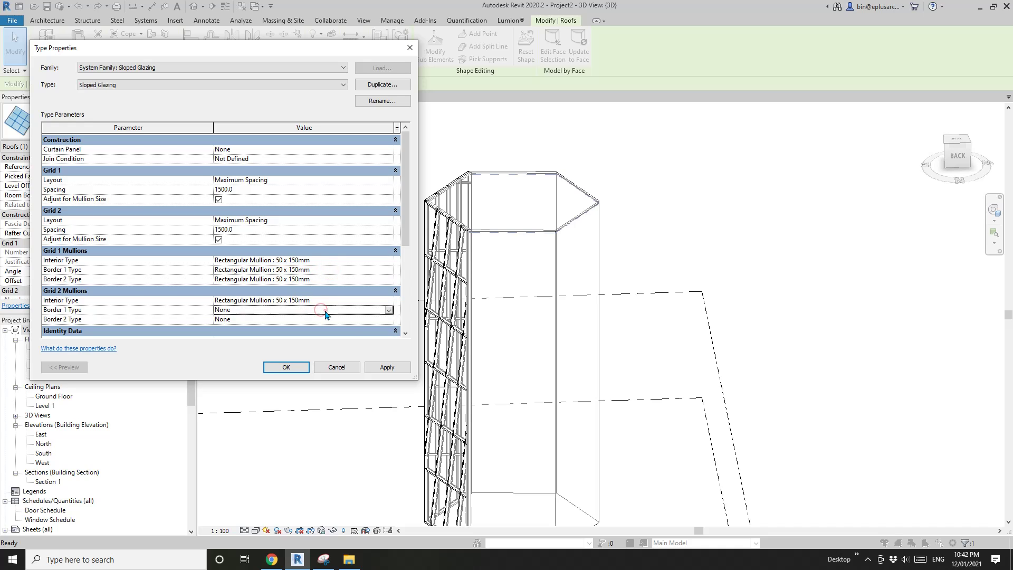
pyautogui.hotkey('ctrl', 'v')
pyautogui.click(339, 304)
pyautogui.click(331, 320)
pyautogui.hotkey('ctrl', 'v')
pyautogui.click(345, 310)
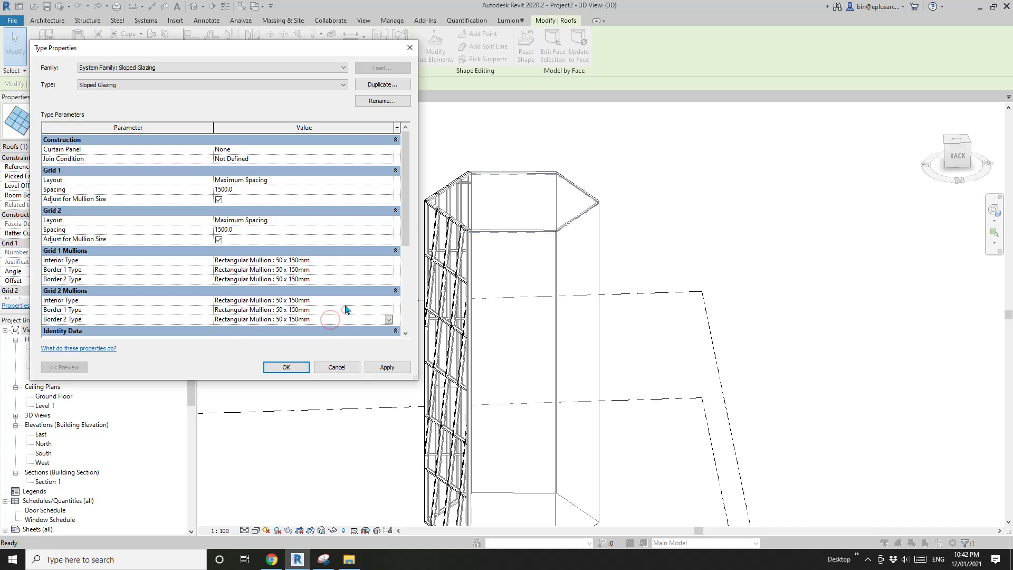
pyautogui.click(345, 305)
pyautogui.click(292, 363)
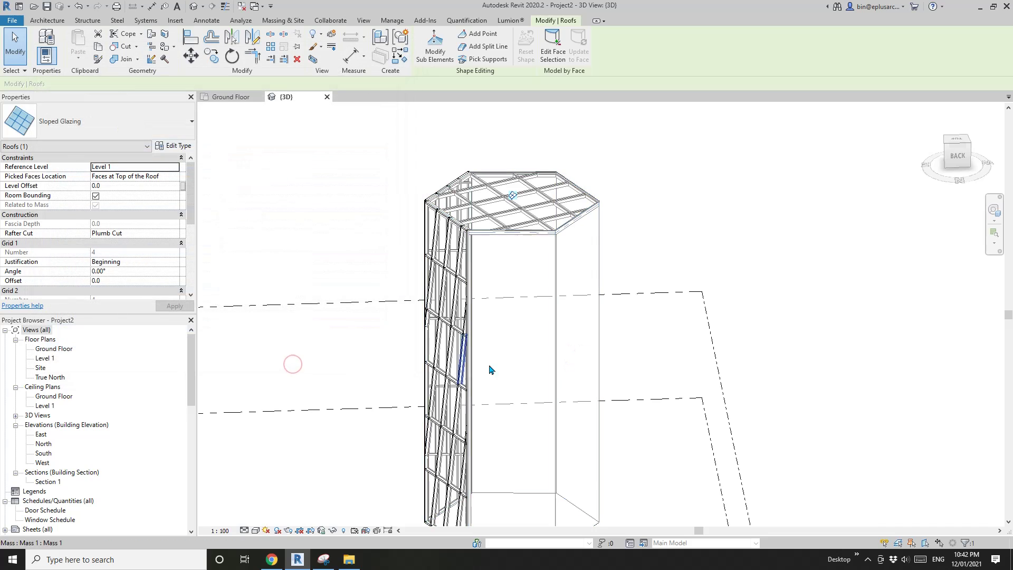
# Set the Grid 1 offset to 100 mm and the Grid 1 angle to 45° in the glazed roof's grid layout, then deselect it.
pyautogui.scroll(-2, 520, 313)
pyautogui.keyDown('shift'); pyautogui.moveTo(529, 314); pyautogui.dragTo(552, 338, button='middle'); pyautogui.keyUp('shift')
pyautogui.scroll(1, 539, 247)
pyautogui.keyDown('shift'); pyautogui.moveTo(538, 246); pyautogui.dragTo(540, 226, button='middle'); pyautogui.keyUp('shift')
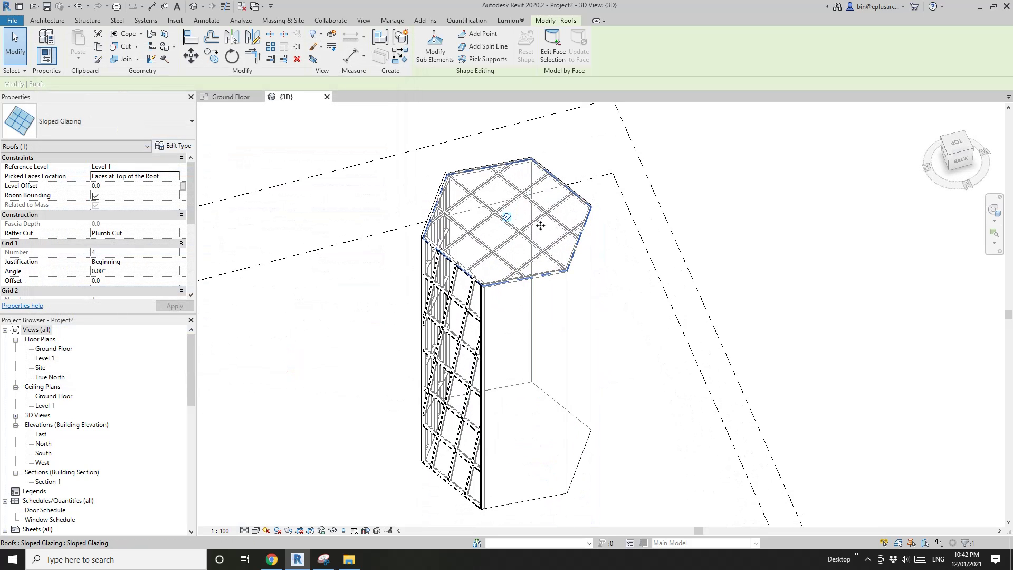
pyautogui.click(506, 218)
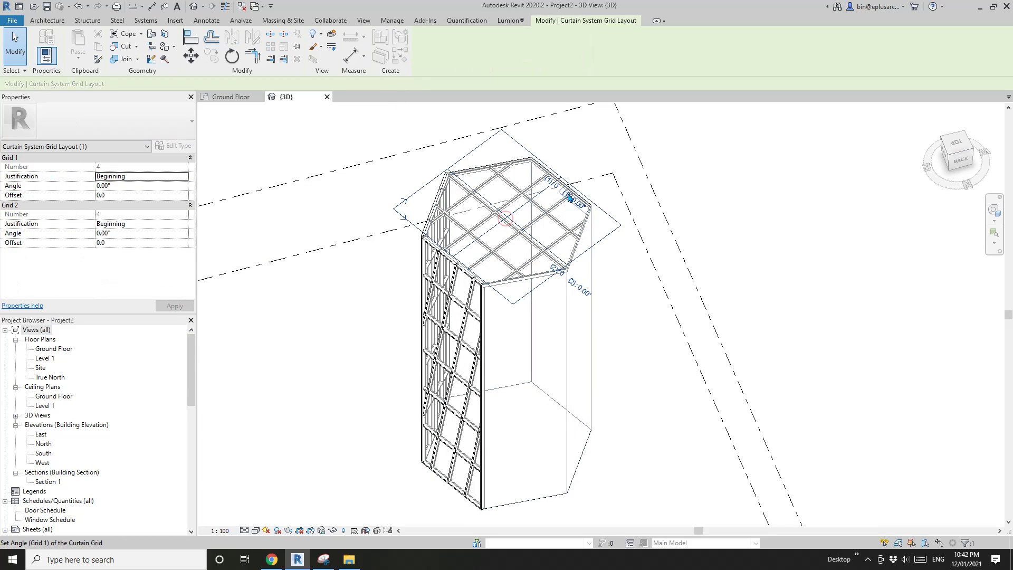
pyautogui.scroll(1, 565, 192)
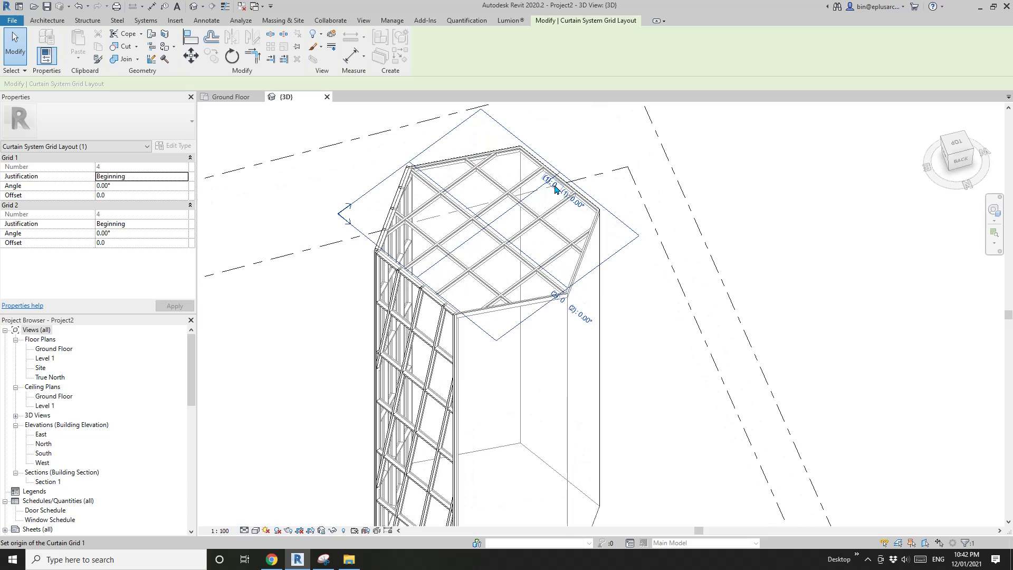
pyautogui.click(551, 180)
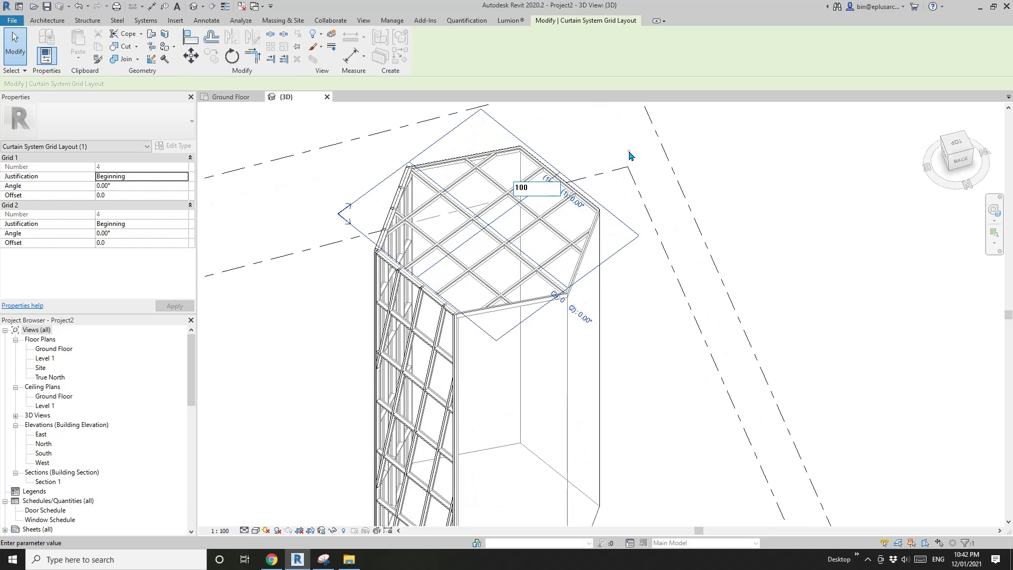
pyautogui.press('Return')
pyautogui.click(576, 203)
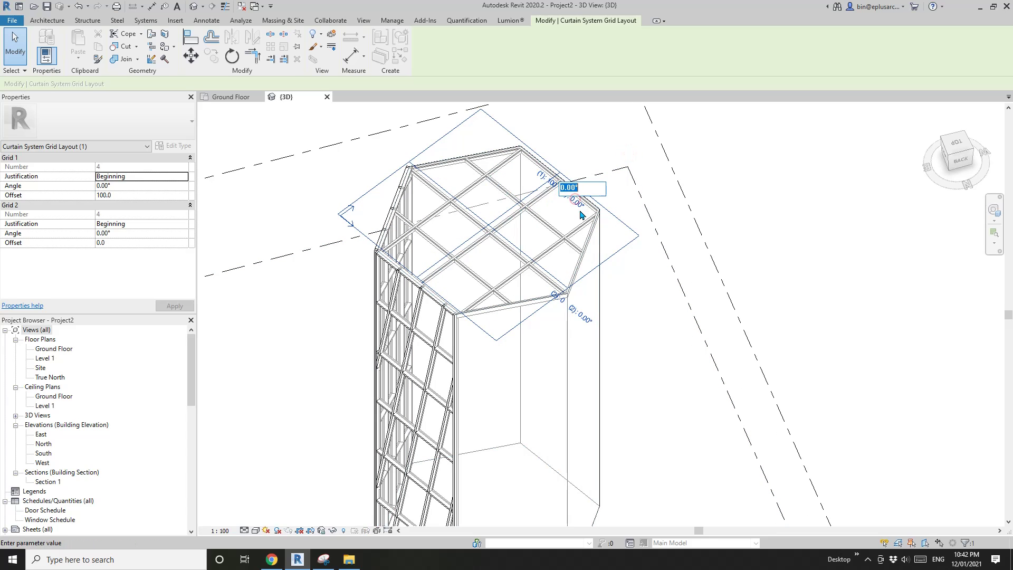
pyautogui.write('45')
pyautogui.press('Return')
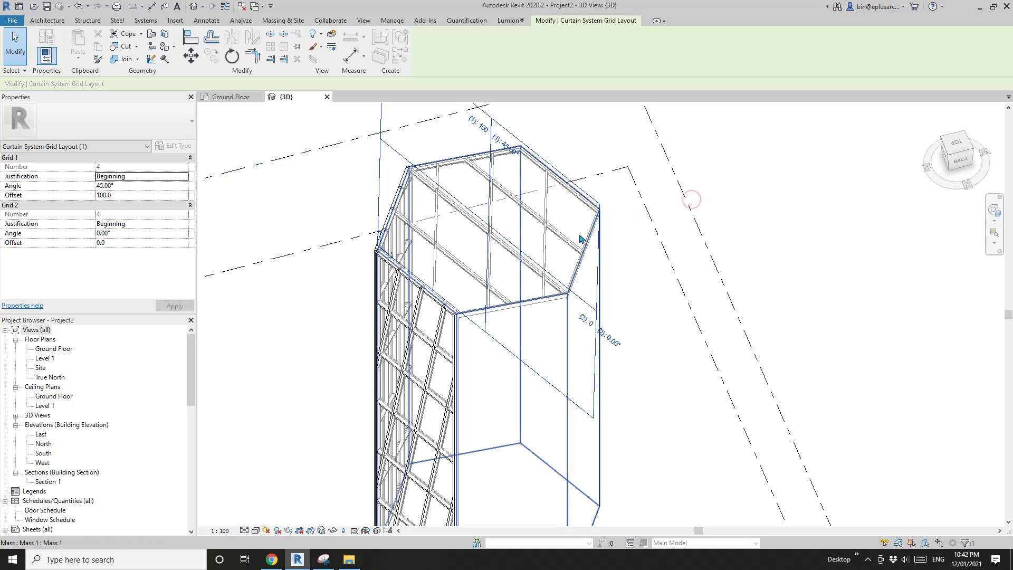
pyautogui.press('Escape')
# Edit the hexagonal mass in place and divide the bare vertical face beside the curtain system with Divide Surface.
pyautogui.keyDown('shift'); pyautogui.moveTo(585, 259); pyautogui.dragTo(535, 228, button='middle'); pyautogui.keyUp('shift')
pyautogui.scroll(-2, 517, 260)
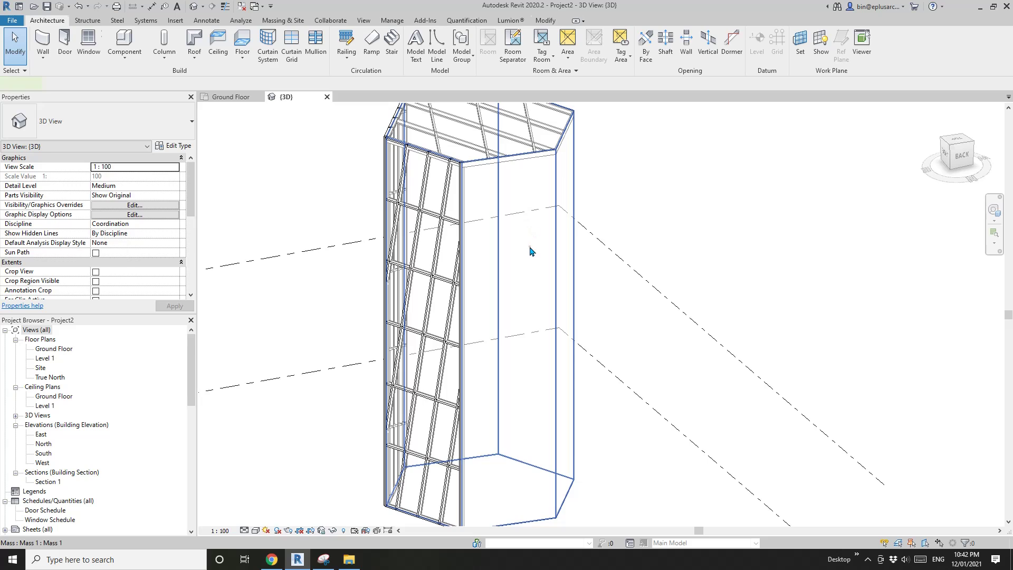
pyautogui.click(531, 251)
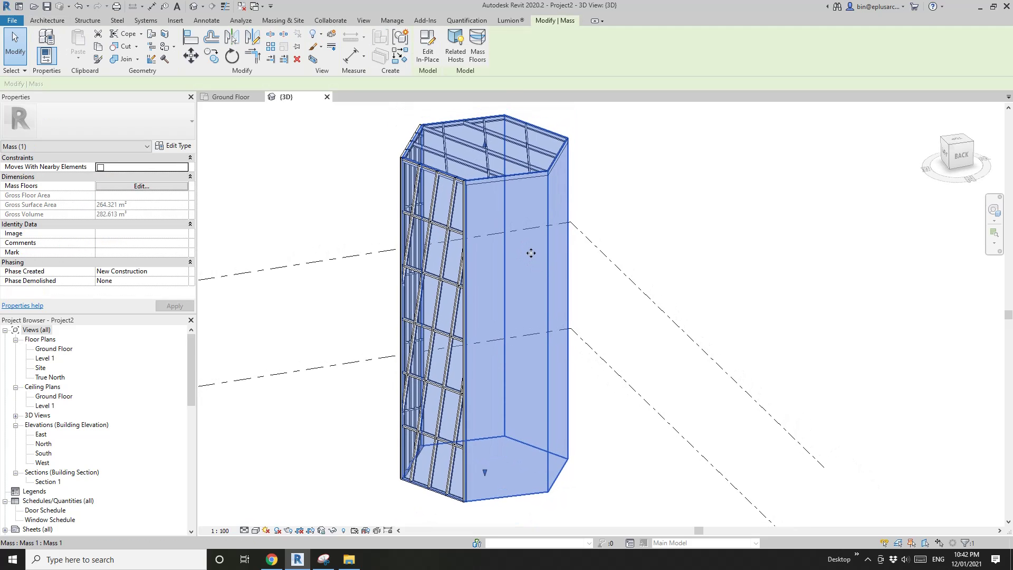
pyautogui.keyDown('shift'); pyautogui.moveTo(533, 251); pyautogui.dragTo(545, 277, button='middle'); pyautogui.keyUp('shift')
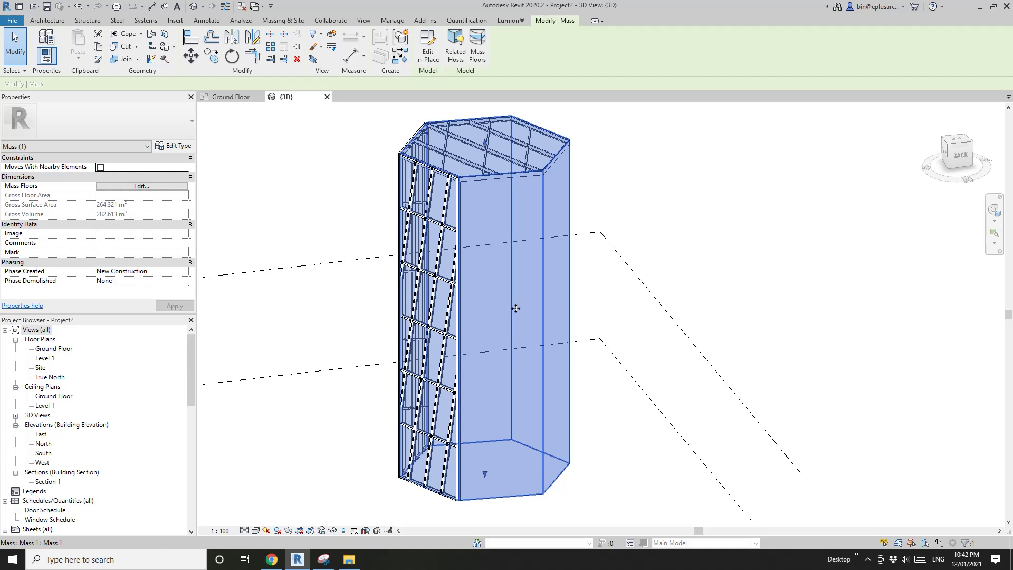
pyautogui.doubleClick(480, 130)
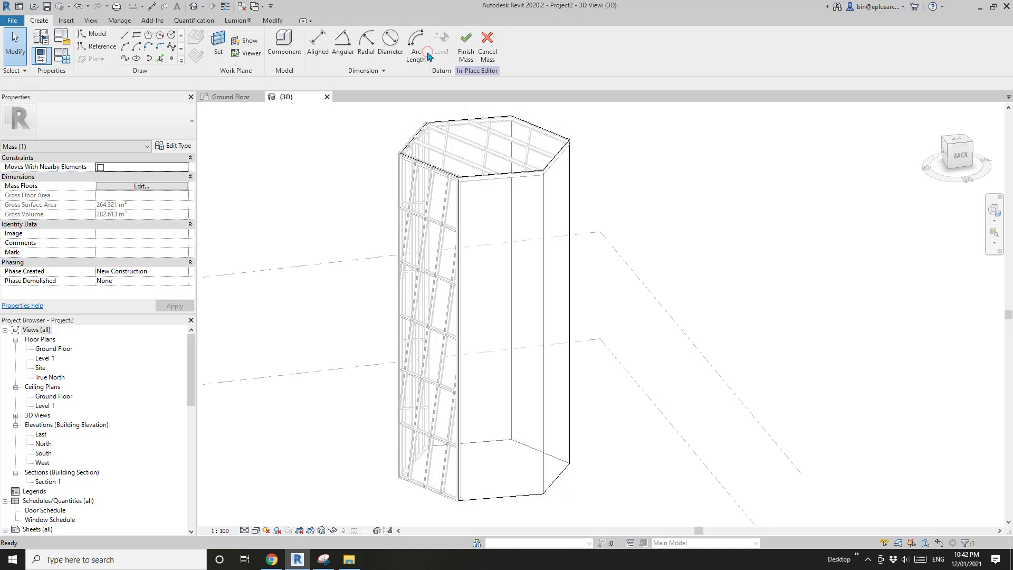
pyautogui.click(489, 297)
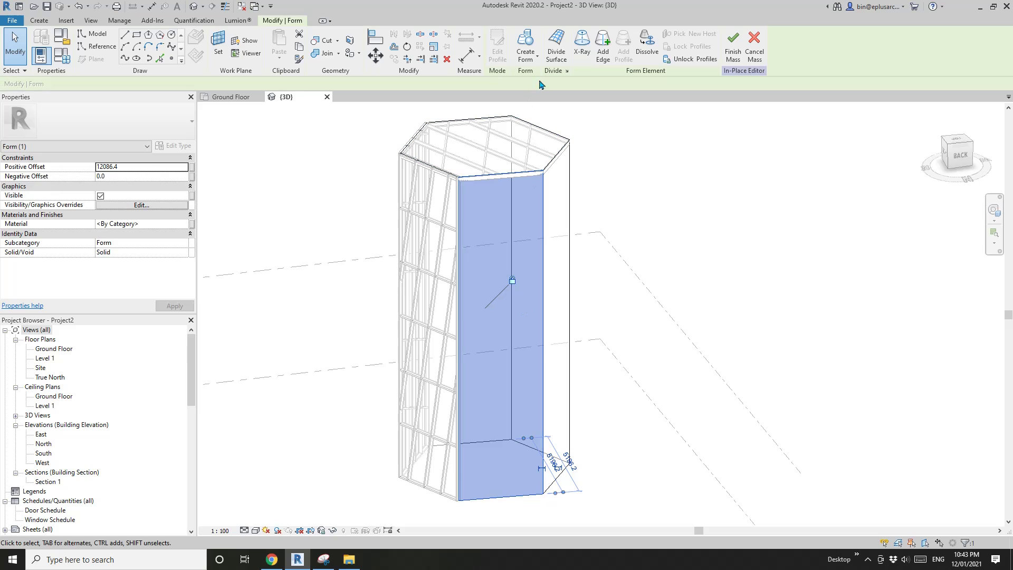
pyautogui.click(558, 44)
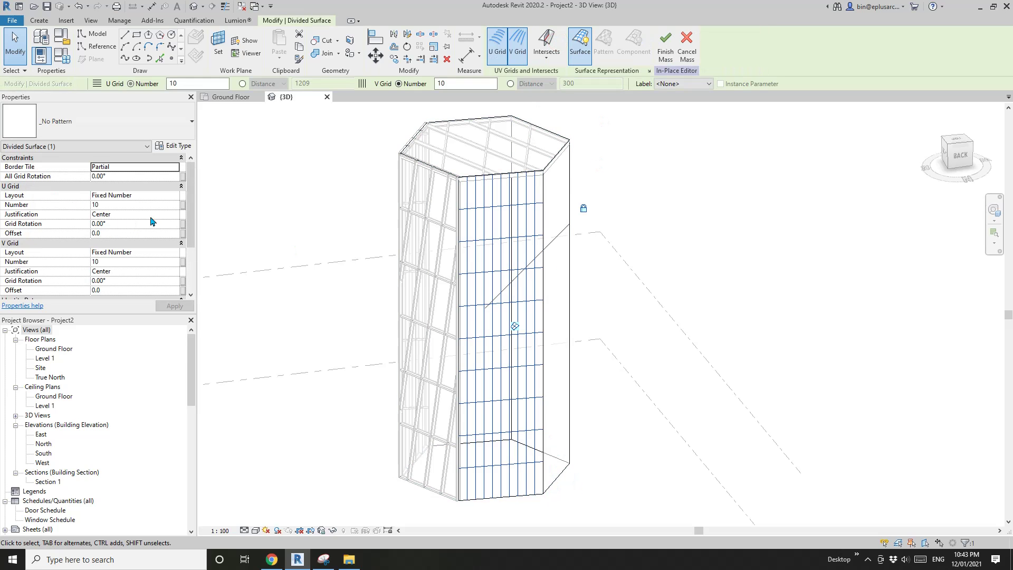
# Set both the U Grid and V Grid layouts of the divided surface to Maximum Spacing.
pyautogui.click(170, 196)
pyautogui.click(174, 195)
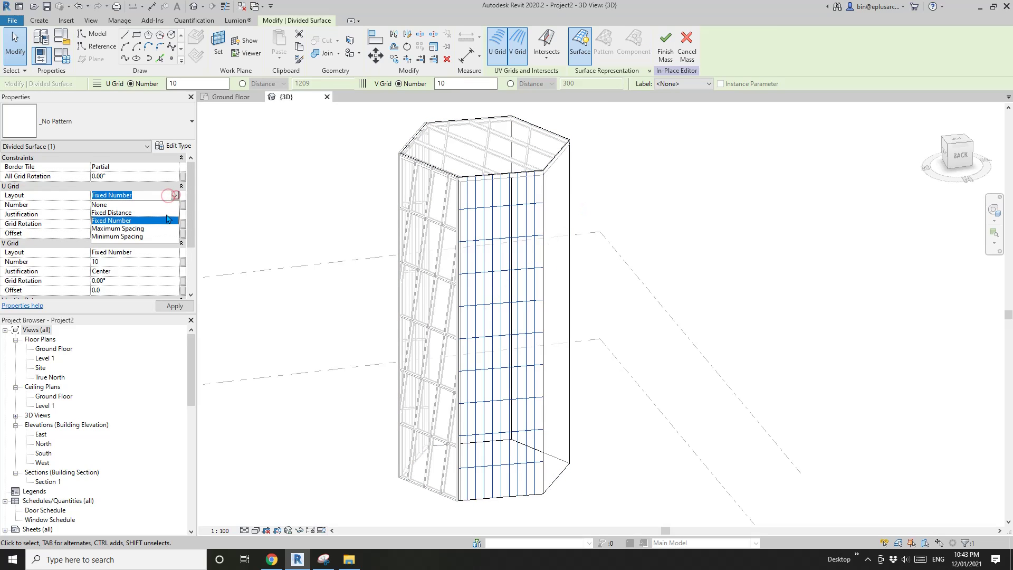
pyautogui.click(137, 228)
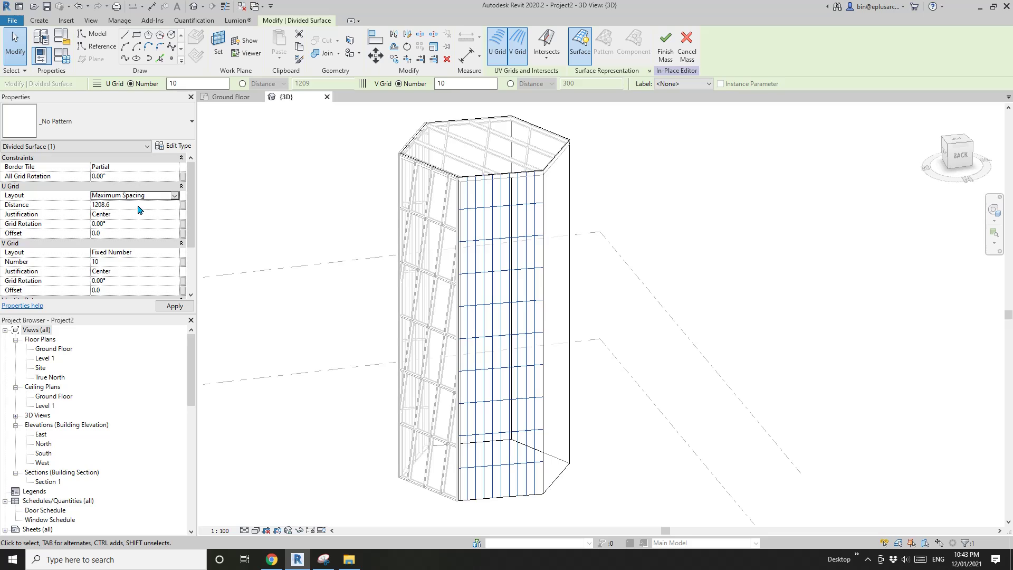
pyautogui.click(175, 253)
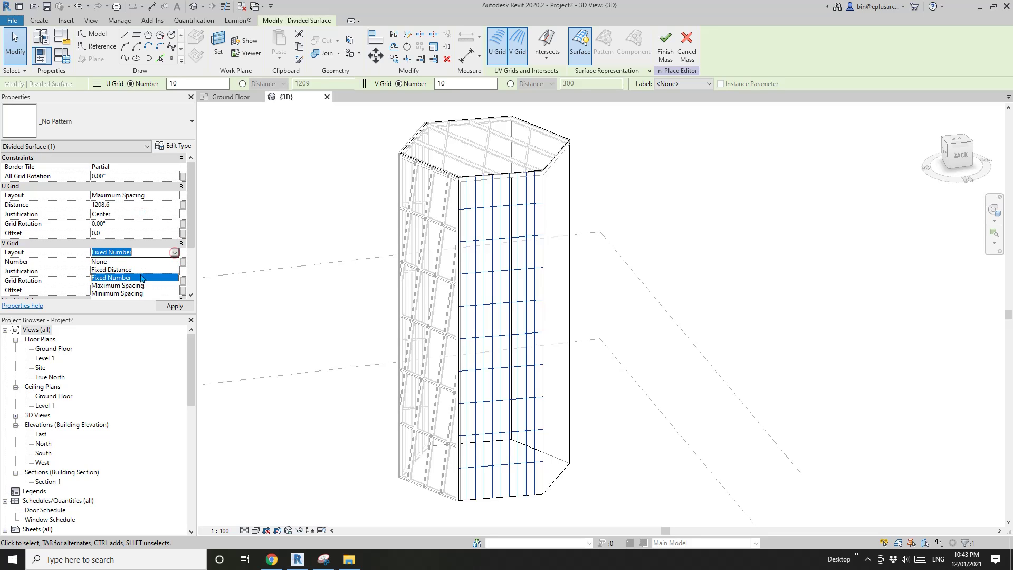
pyautogui.click(139, 285)
# Set the divided surface's U Grid distance to 900 and its V Grid distance to 2400.
pyautogui.click(123, 205)
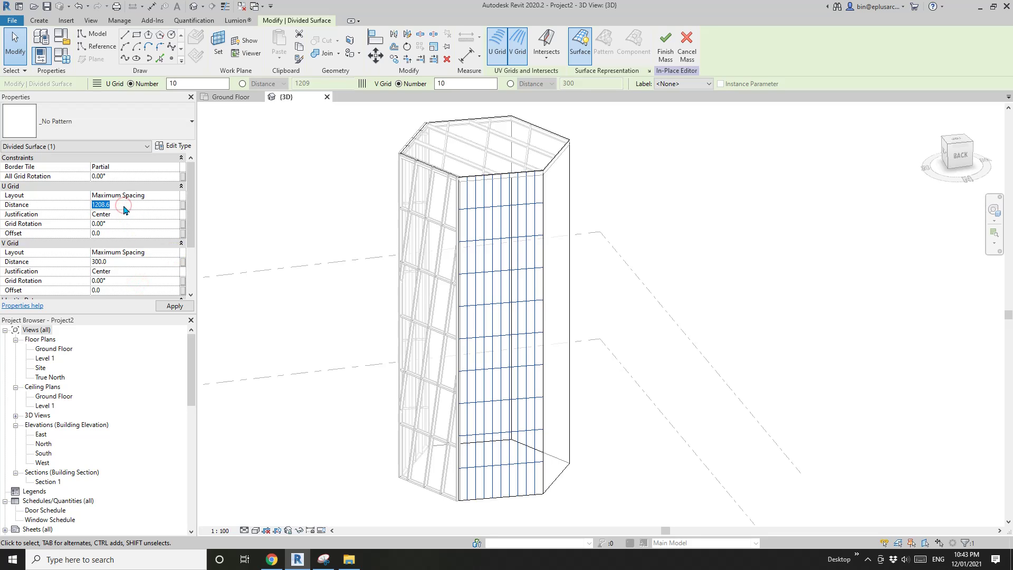
pyautogui.click(127, 262)
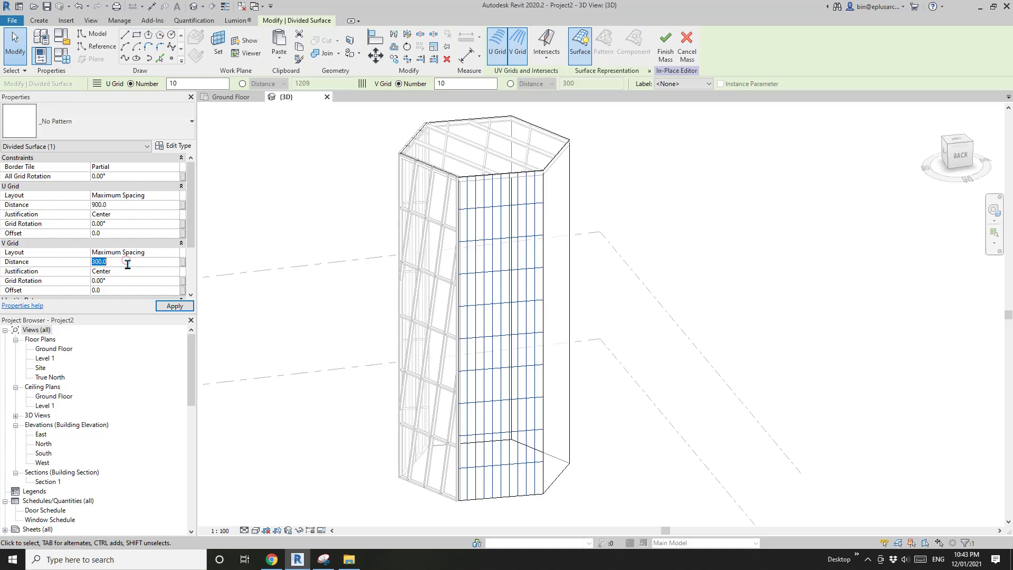
pyautogui.write('2400')
pyautogui.press('Return')
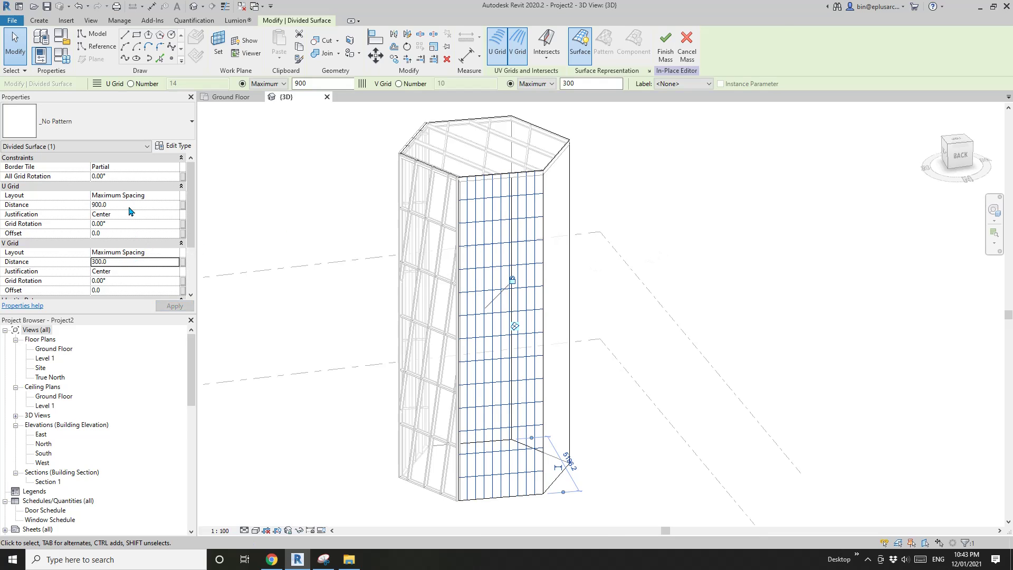
pyautogui.keyDown('shift'); pyautogui.moveTo(536, 287); pyautogui.dragTo(572, 323, button='middle'); pyautogui.keyUp('shift')
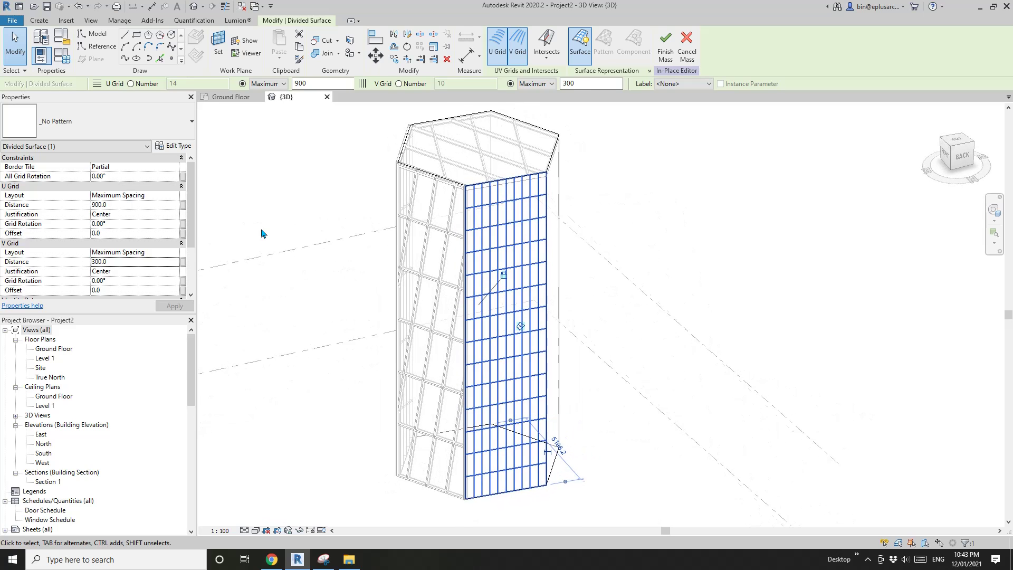
pyautogui.doubleClick(126, 261)
pyautogui.write('2')
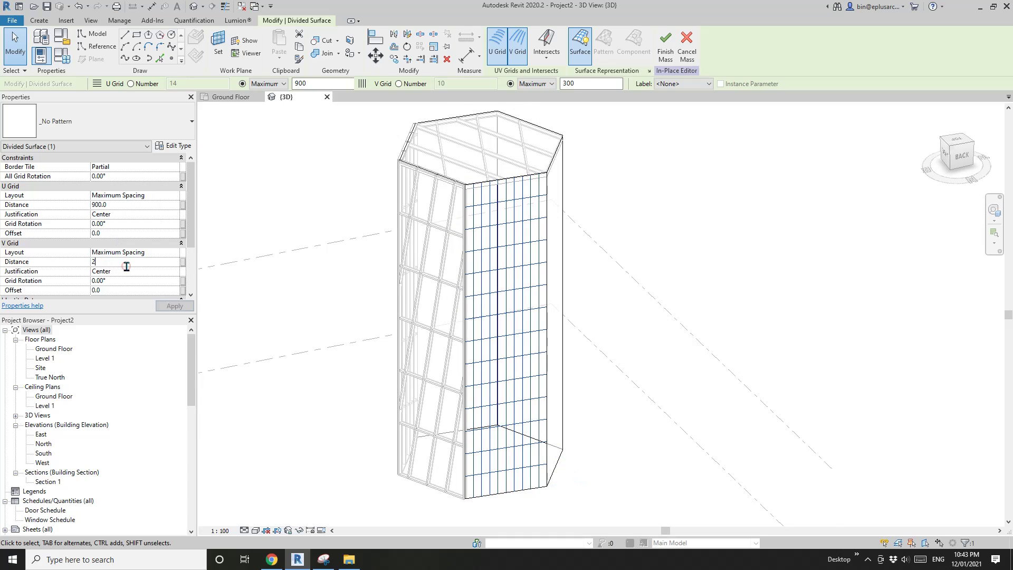
pyautogui.write('400')
pyautogui.press('Return')
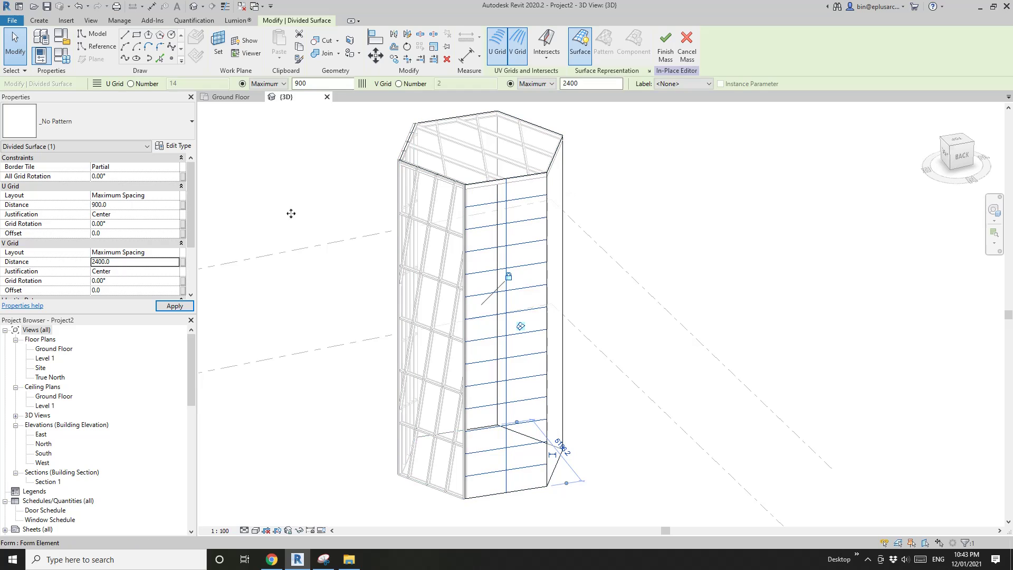
# Set the divided surface's U Grid distance to 2400 and its V Grid distance to 900.
pyautogui.doubleClick(127, 205)
pyautogui.write('2400')
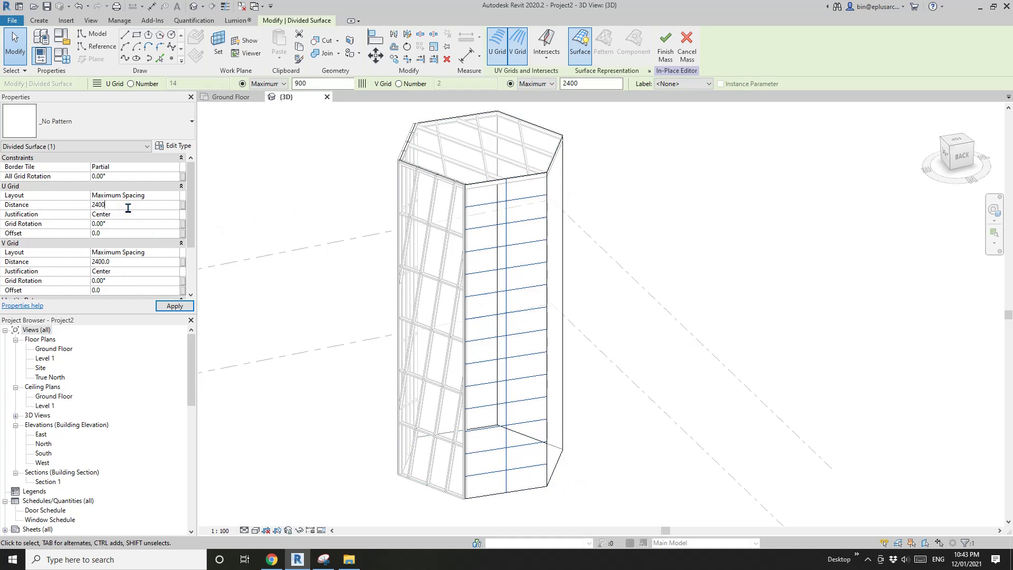
pyautogui.click(128, 264)
pyautogui.press('Return')
pyautogui.scroll(1, 561, 251)
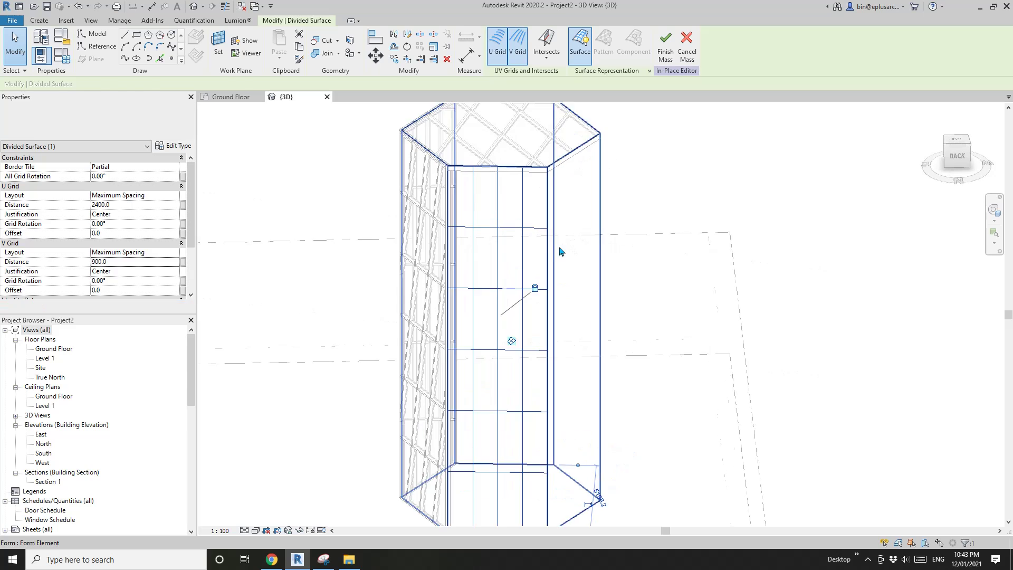
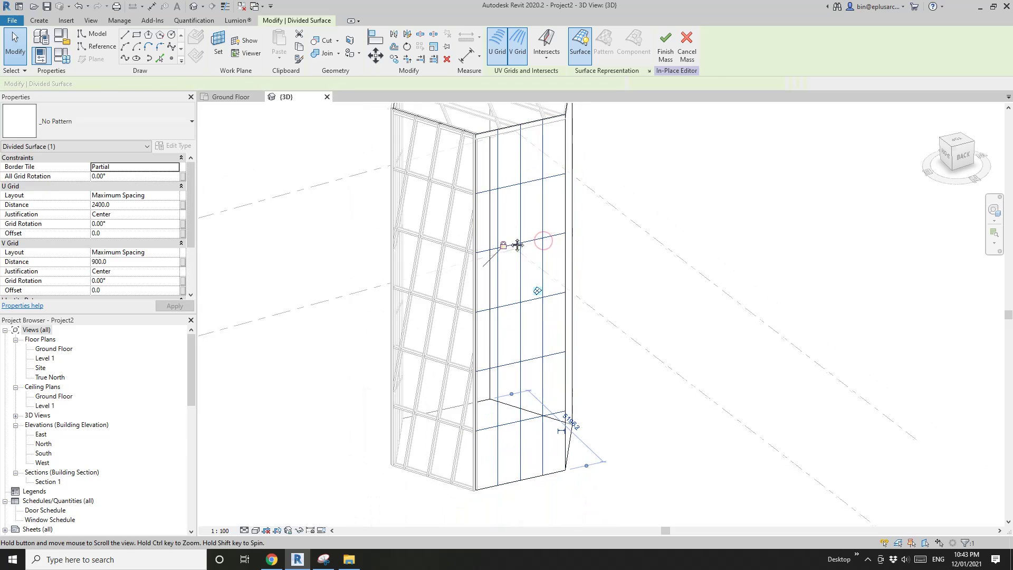
pyautogui.keyDown('shift'); pyautogui.moveTo(513, 240); pyautogui.dragTo(525, 244, button='middle'); pyautogui.keyUp('shift')
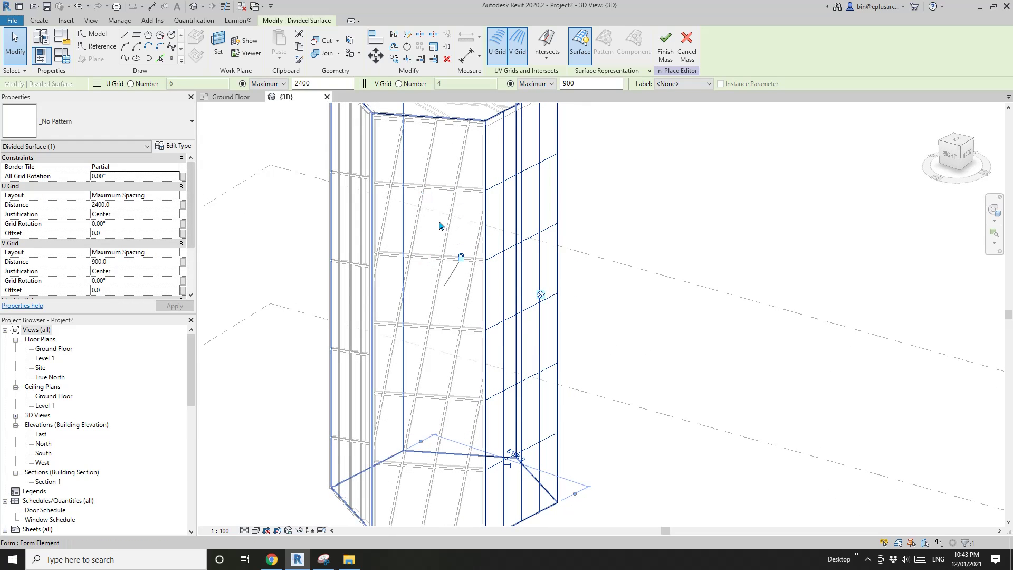
pyautogui.keyDown('shift'); pyautogui.moveTo(443, 222); pyautogui.dragTo(486, 236, button='middle'); pyautogui.keyUp('shift')
# Look through the pattern types available for the divided surface, keep _No Pattern and deselect the surface.
pyautogui.click(132, 128)
pyautogui.scroll(-5, 116, 243)
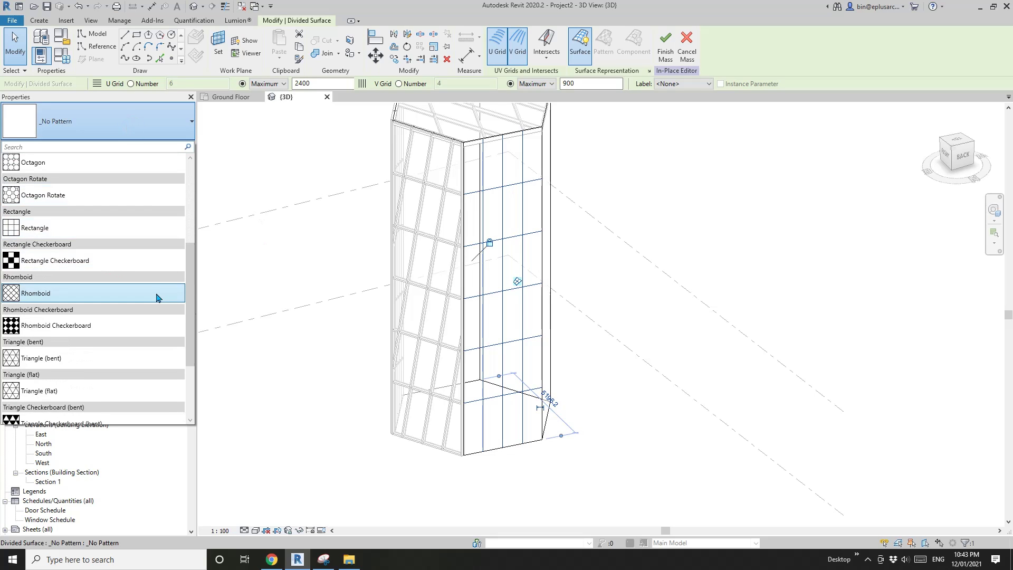
pyautogui.press('Escape')
pyautogui.press('Escape')
pyautogui.moveTo(501, 224); pyautogui.dragTo(515, 258, button='middle')
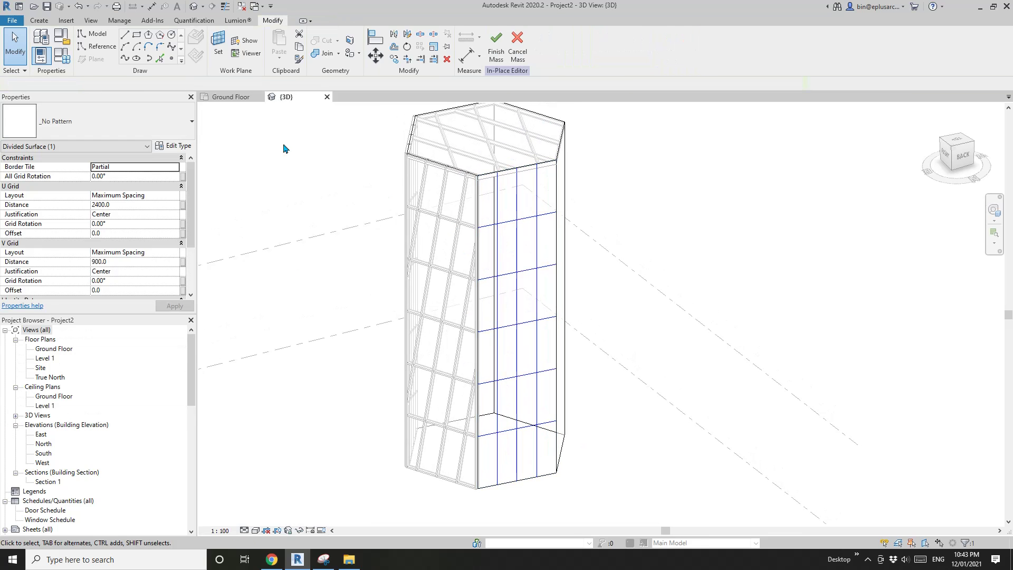
# Create a new family from the Metric Curtain Panel Pattern Based.rft template.
pyautogui.click(12, 20)
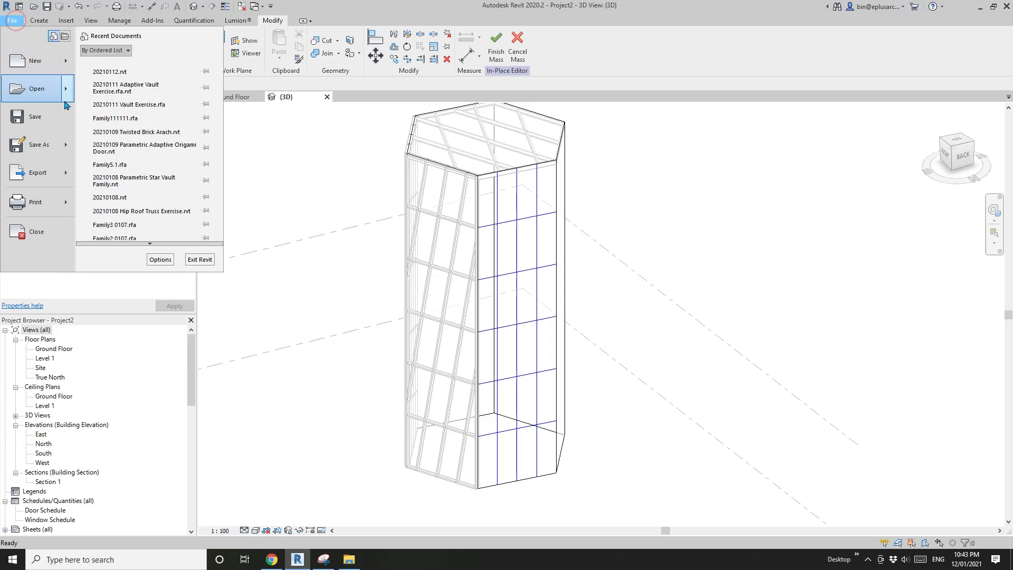
pyautogui.moveTo(32, 86)
pyautogui.click(128, 91)
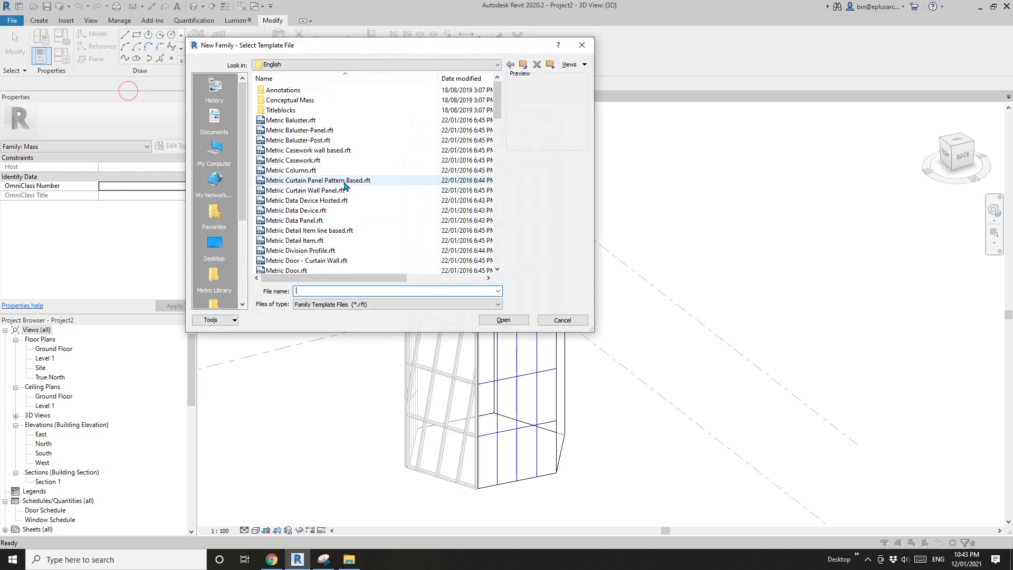
pyautogui.click(314, 180)
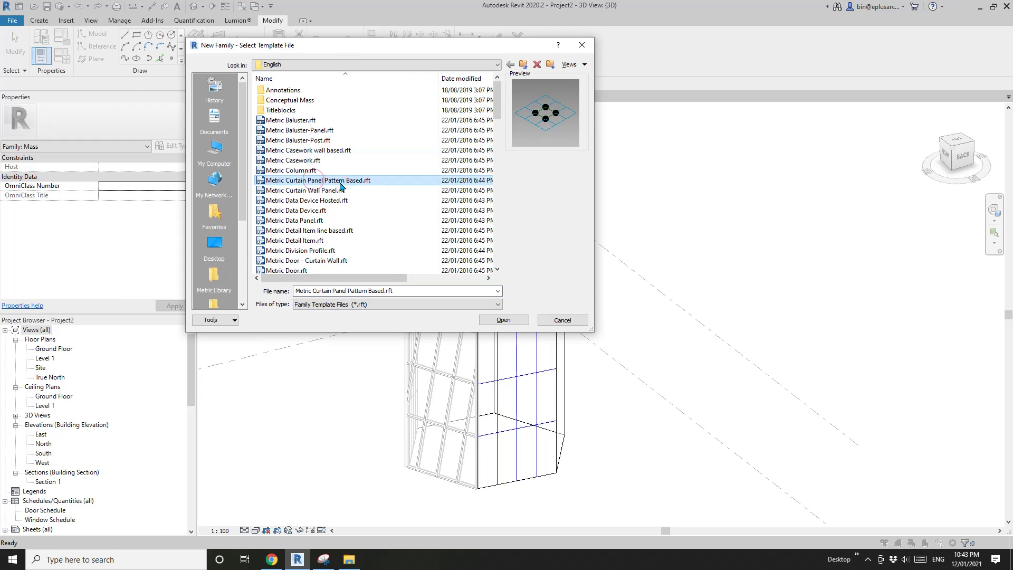
pyautogui.click(526, 321)
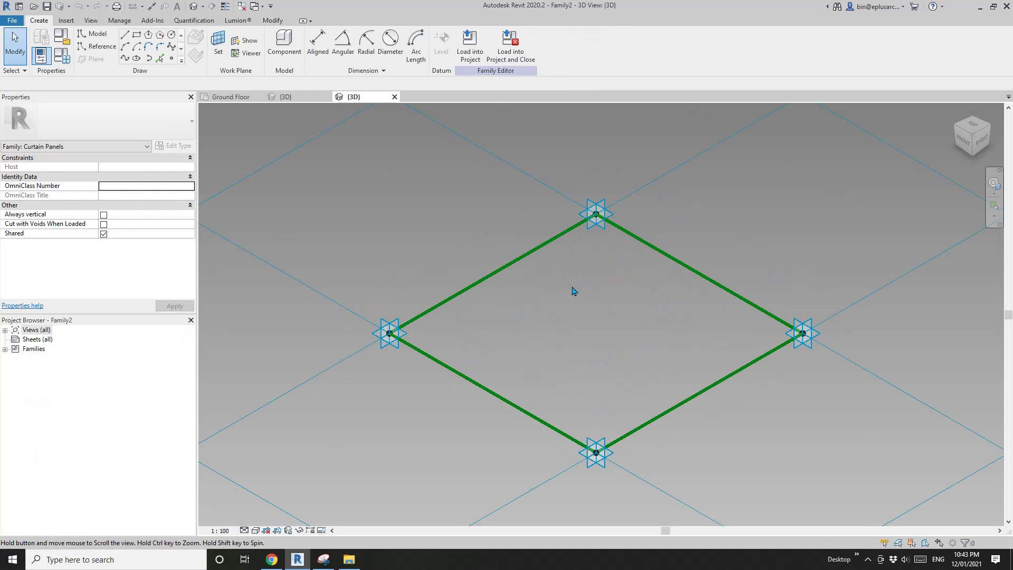
# Place a reference point on the panel's upper-left edge line and use that point's plane as the reference-line work plane.
pyautogui.click(171, 60)
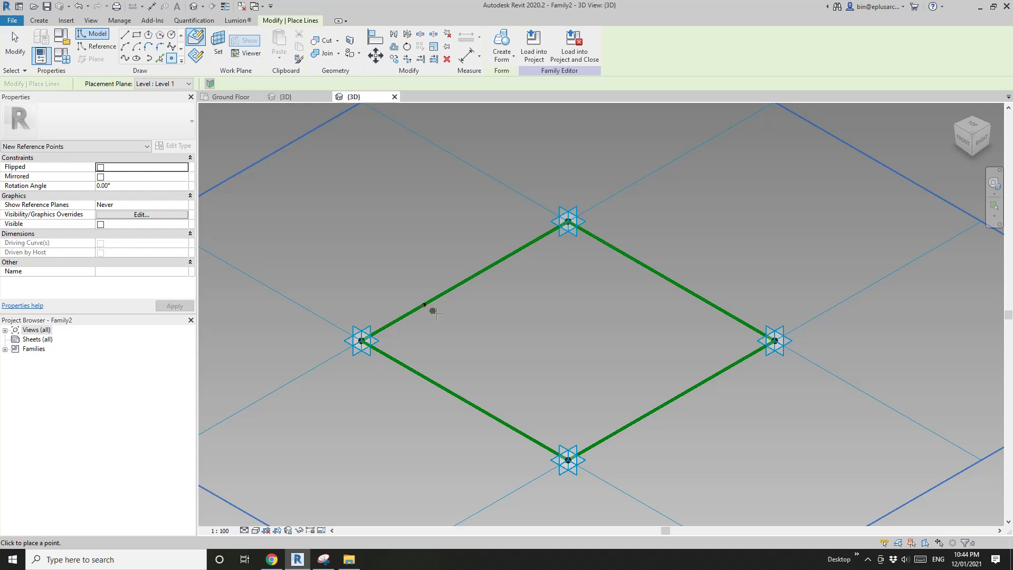
pyautogui.click(92, 47)
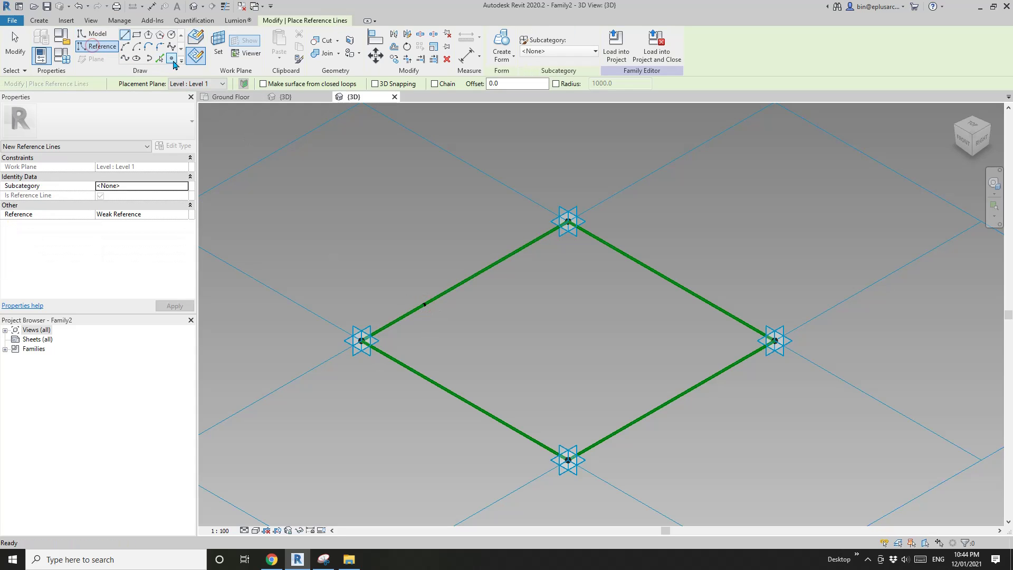
pyautogui.click(219, 47)
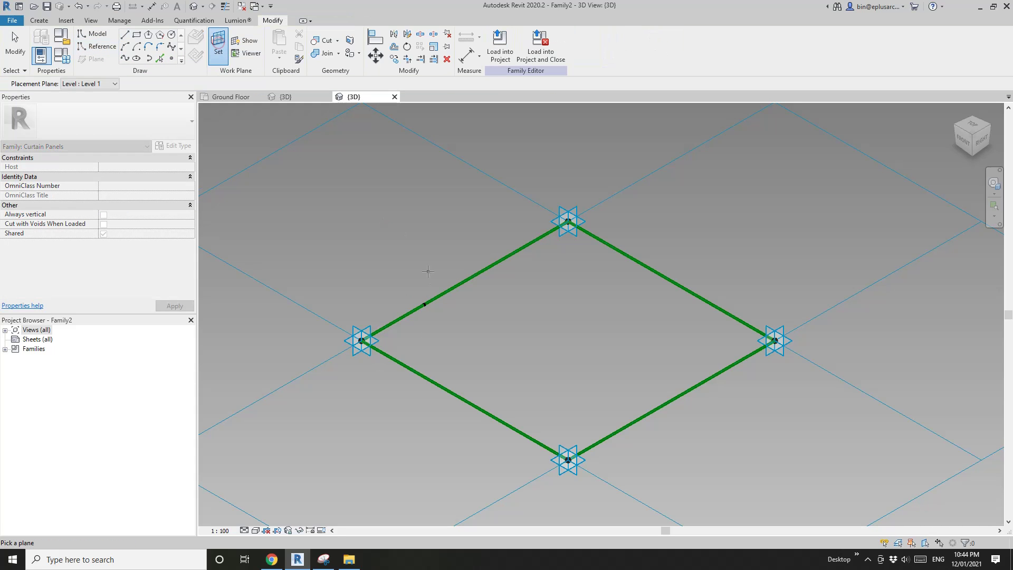
pyautogui.click(425, 304)
# Sketch an upright reference-line rectangle about 70 mm wide on the point's plane, with one corner at the point.
pyautogui.scroll(5, 422, 288)
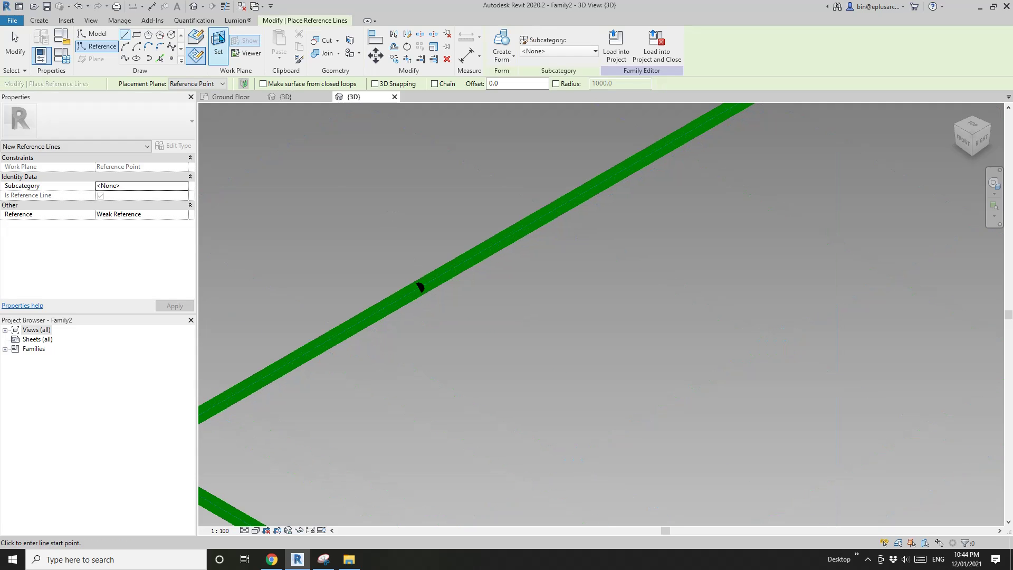
pyautogui.click(136, 35)
pyautogui.scroll(2, 430, 295)
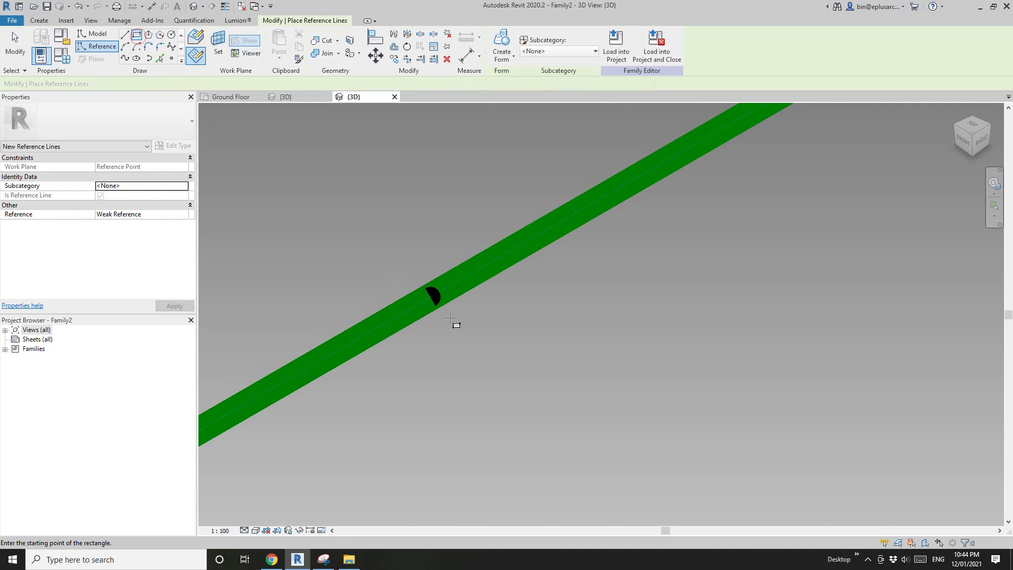
pyautogui.click(431, 298)
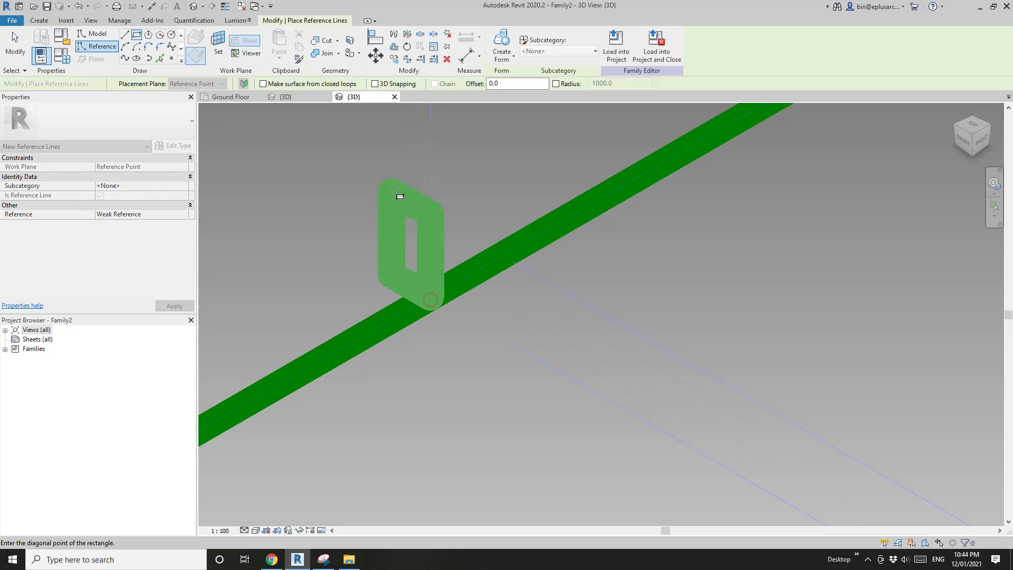
pyautogui.click(393, 134)
pyautogui.scroll(-3, 428, 242)
pyautogui.moveTo(429, 248); pyautogui.dragTo(488, 296, button='middle')
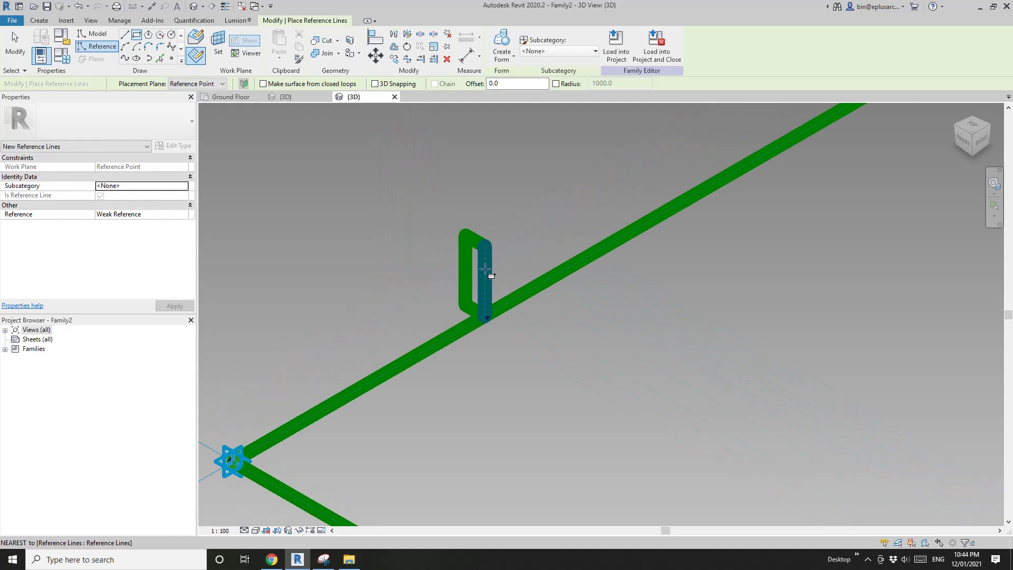
pyautogui.press('Escape')
# Set the profile rectangle's height to 150 mm and its width to 50 mm.
pyautogui.scroll(1, 476, 245)
pyautogui.click(478, 247)
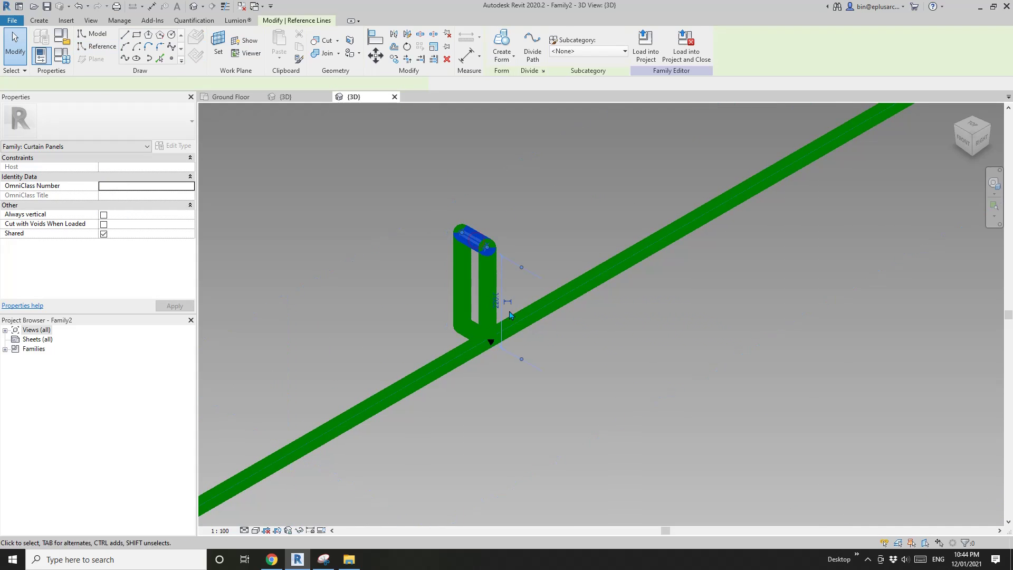
pyautogui.click(496, 301)
pyautogui.write('180')
pyautogui.press('Return')
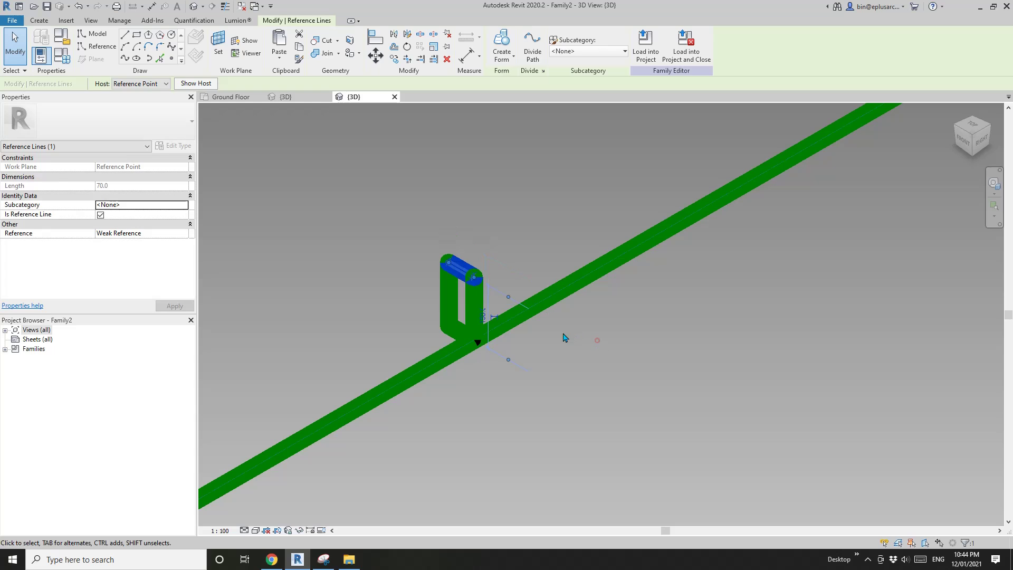
pyautogui.click(597, 341)
pyautogui.click(448, 291)
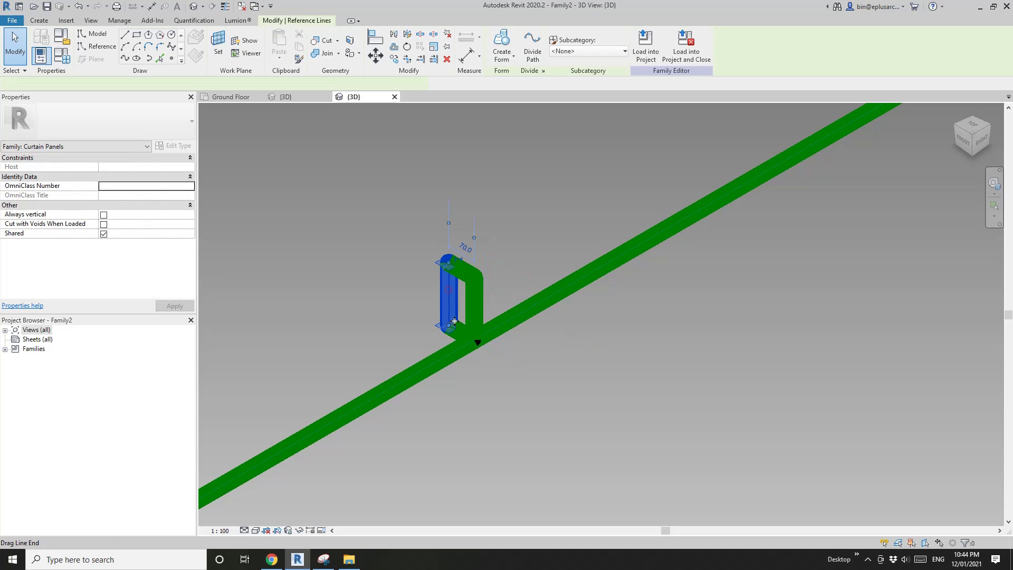
pyautogui.click(494, 260)
pyautogui.write('50')
pyautogui.press('Return')
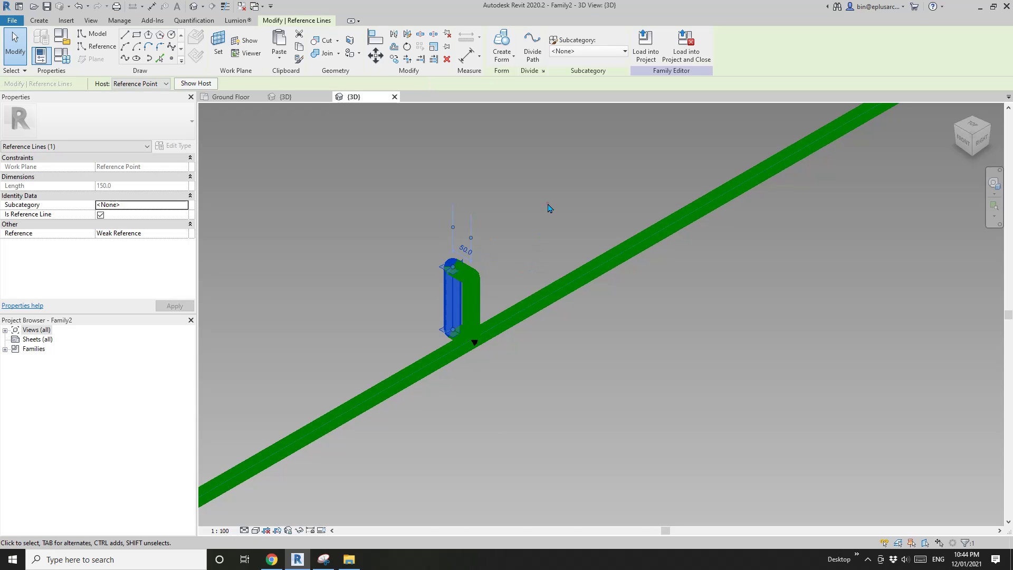
# Move the whole rectangular profile 25 mm horizontally so that it is centred on the reference point.
pyautogui.press('Tab')
pyautogui.click(471, 296)
pyautogui.moveTo(483, 317); pyautogui.dragTo(481, 282, button='middle')
pyautogui.press('m')
pyautogui.press('v')
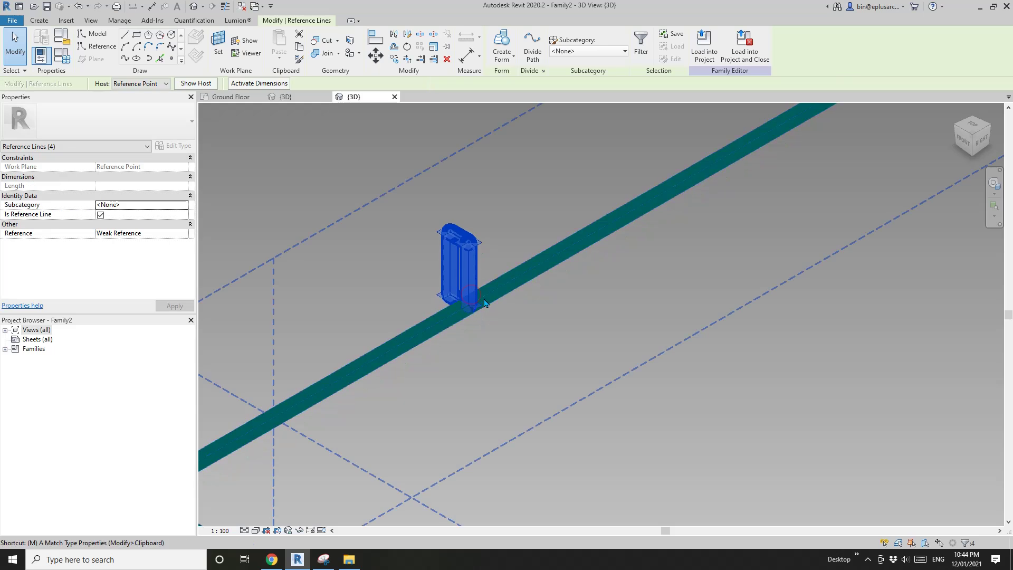
pyautogui.press('m')
pyautogui.press('v')
pyautogui.click(505, 329)
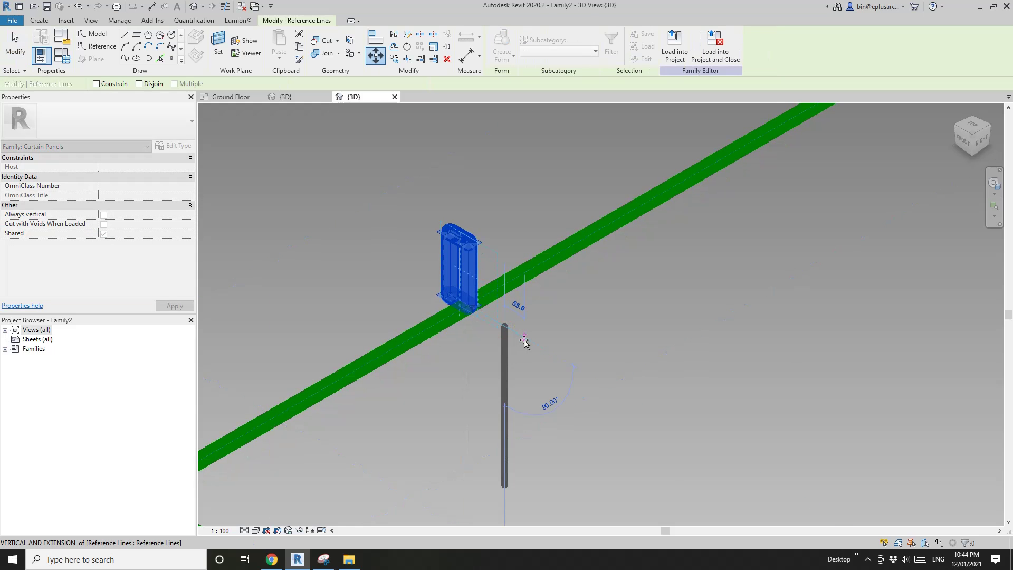
pyautogui.write('25')
pyautogui.press('Return')
pyautogui.scroll(-4, 566, 324)
pyautogui.press('Escape')
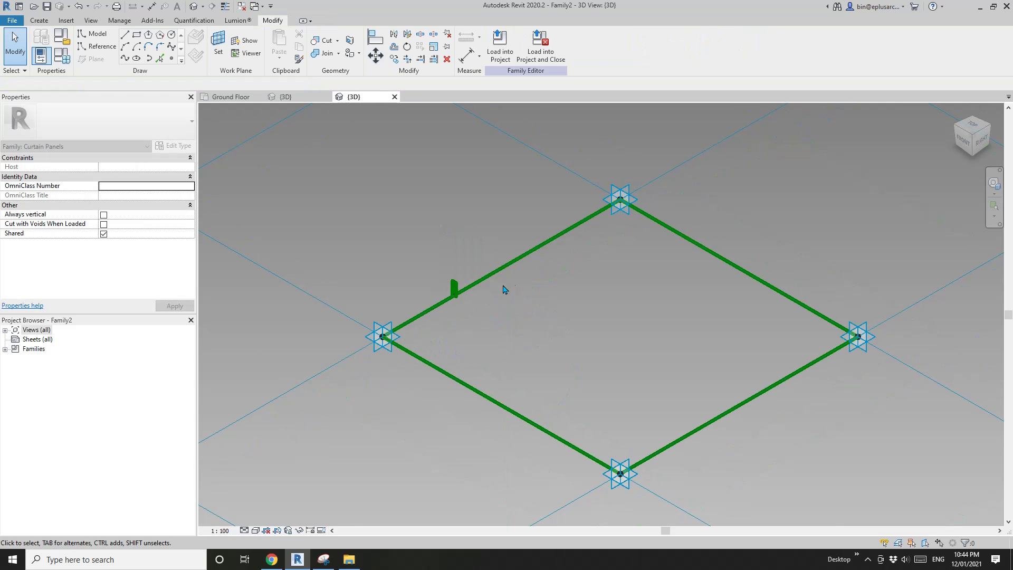
# Create a solid form from the rectangular profile along the panel's upper-left and lower-left edge lines.
pyautogui.click(516, 265)
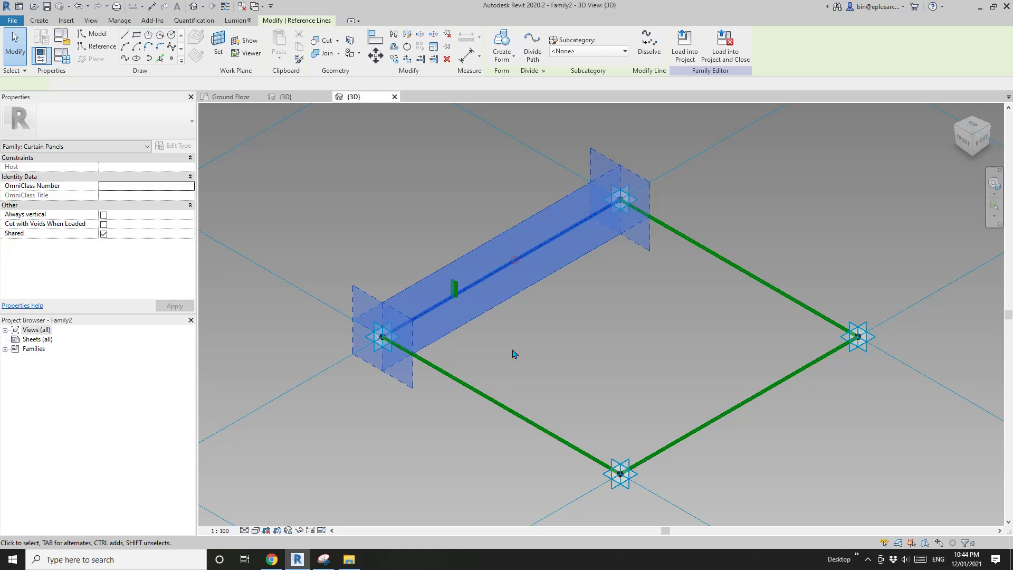
pyautogui.keyDown('ctrl'); pyautogui.click(473, 390); pyautogui.keyUp('ctrl')
pyautogui.keyDown('ctrl'); pyautogui.moveTo(424, 220); pyautogui.dragTo(486, 327); pyautogui.keyUp('ctrl')
pyautogui.click(506, 42)
pyautogui.moveTo(613, 283); pyautogui.dragTo(554, 253, button='middle')
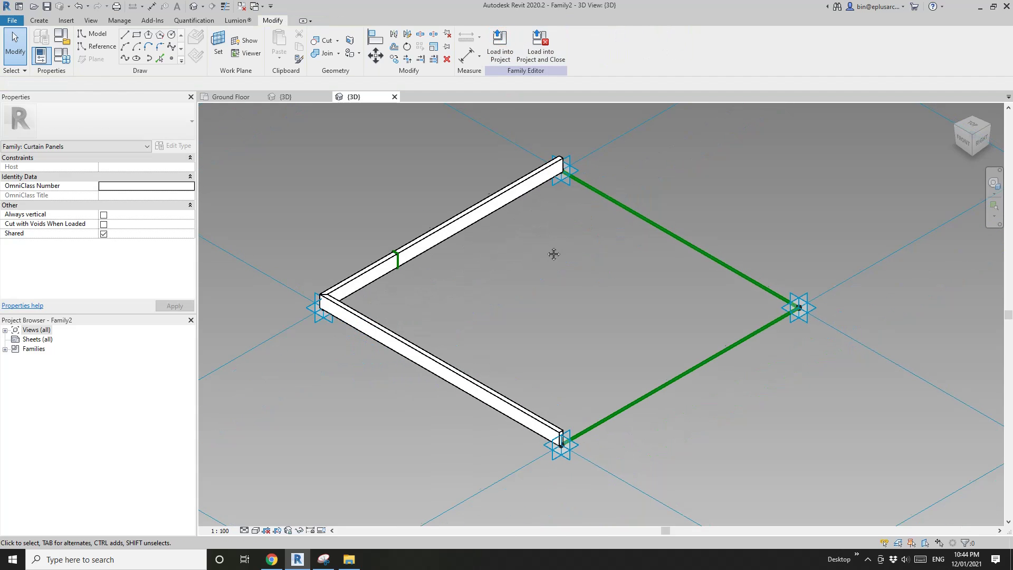
# Create a flat panel surface form from the closed loop of four reference lines.
pyautogui.press('Tab')
pyautogui.click(655, 228)
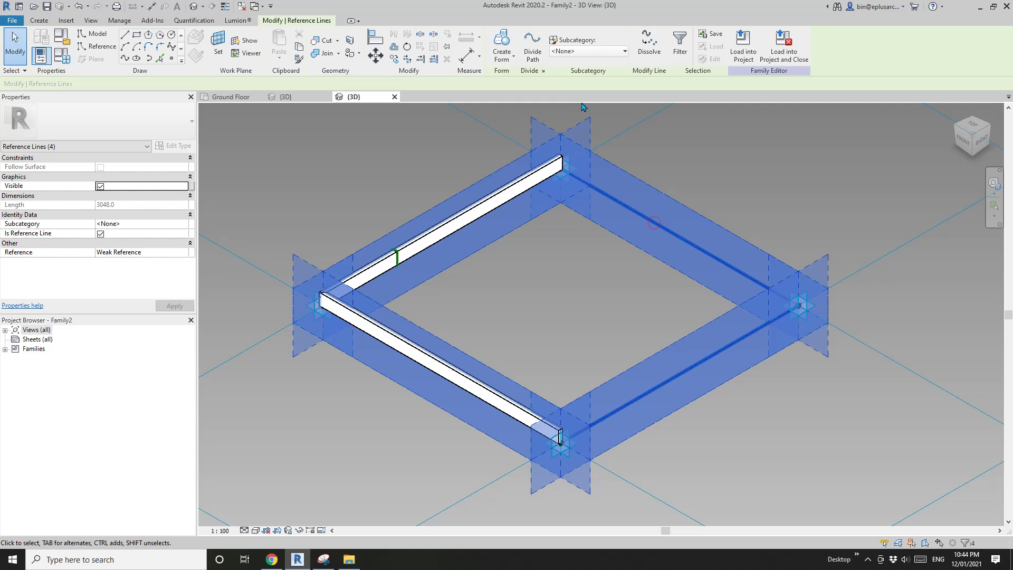
pyautogui.click(508, 44)
pyautogui.click(401, 463)
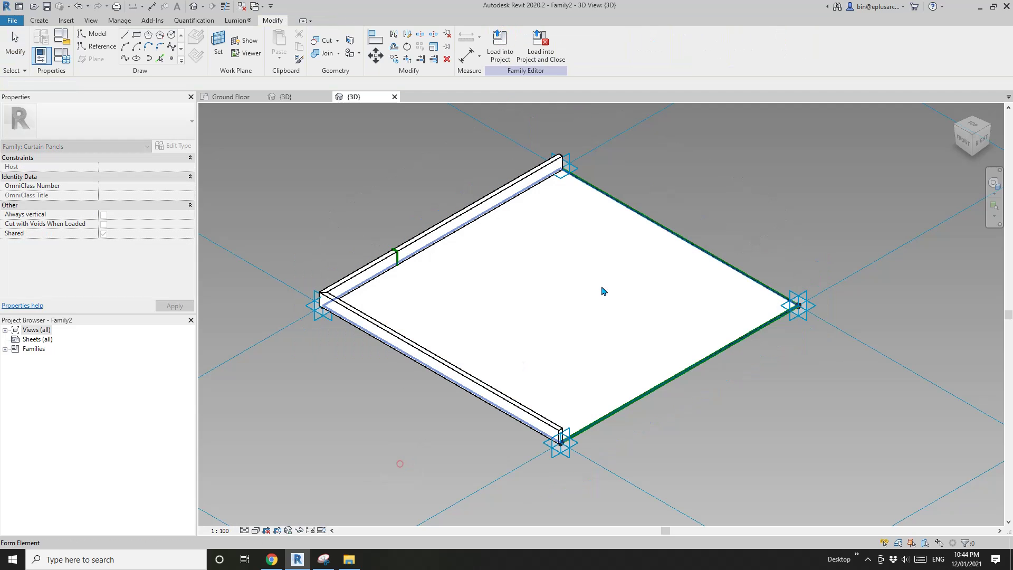
# Assign a glass material to the flat panel form between the mullions.
pyautogui.click(628, 295)
pyautogui.click(155, 195)
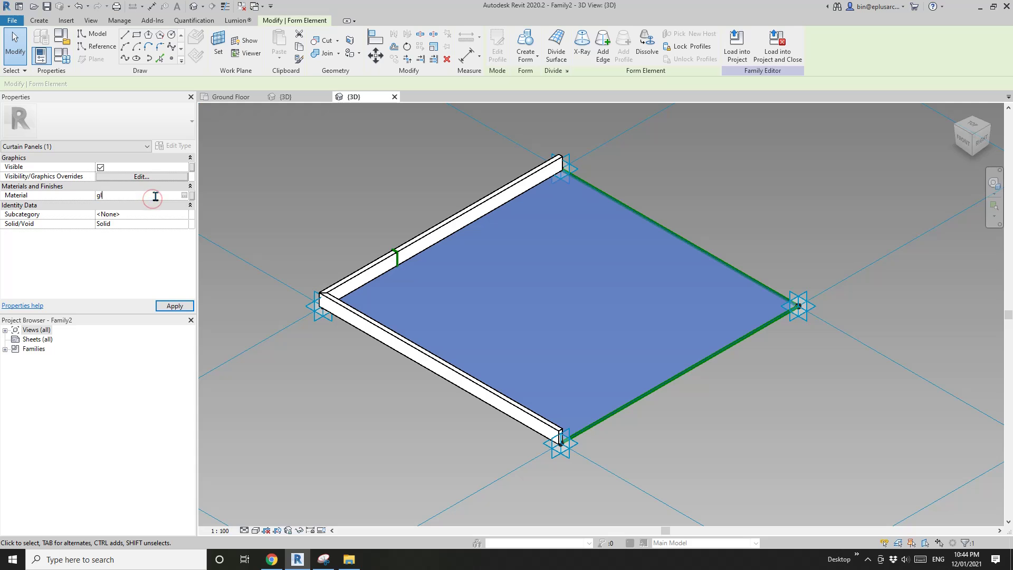
pyautogui.click(640, 181)
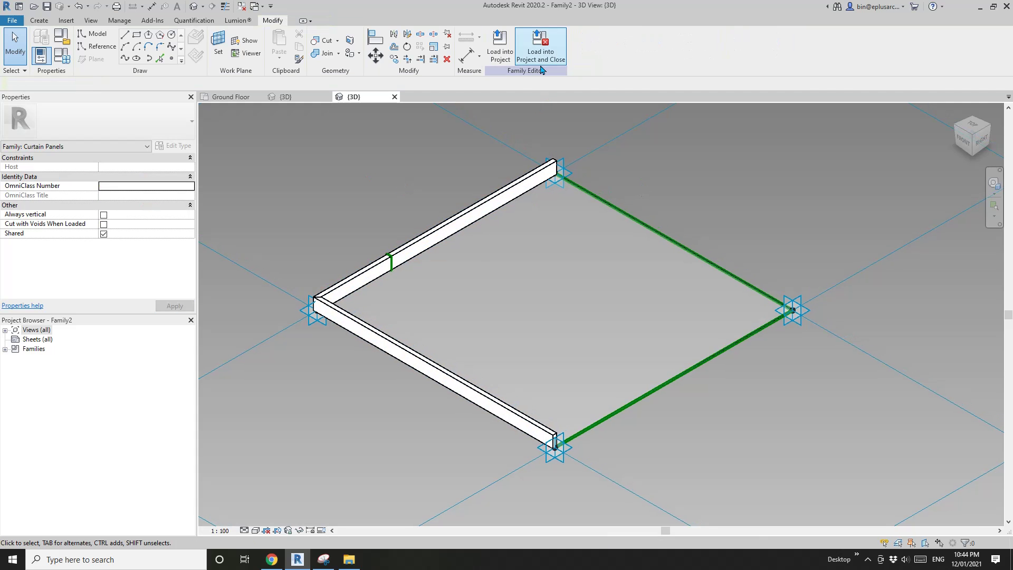
# Load the curtain panel family into the project and close the family.
pyautogui.click(546, 49)
pyautogui.click(525, 280)
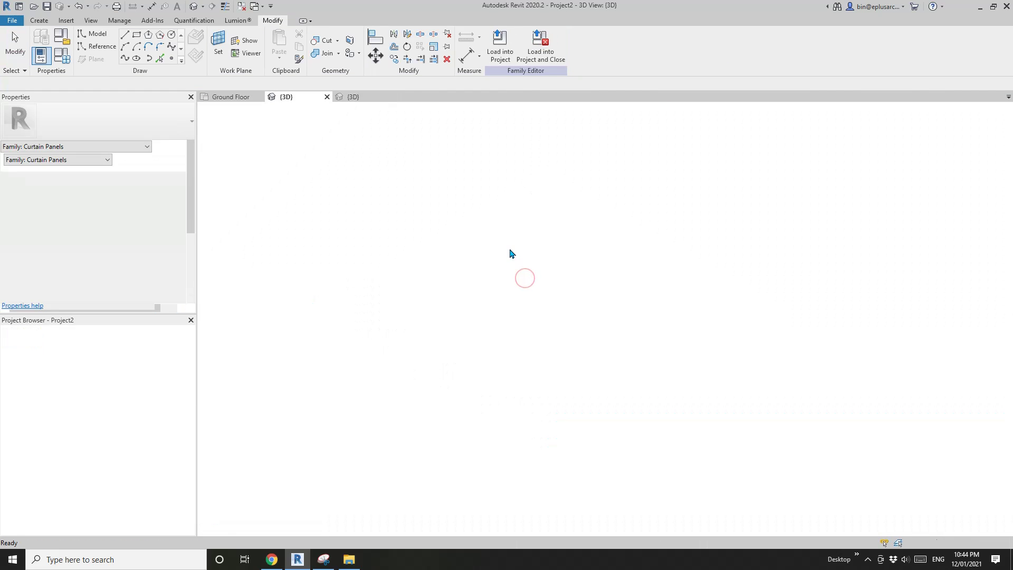
pyautogui.click(197, 6)
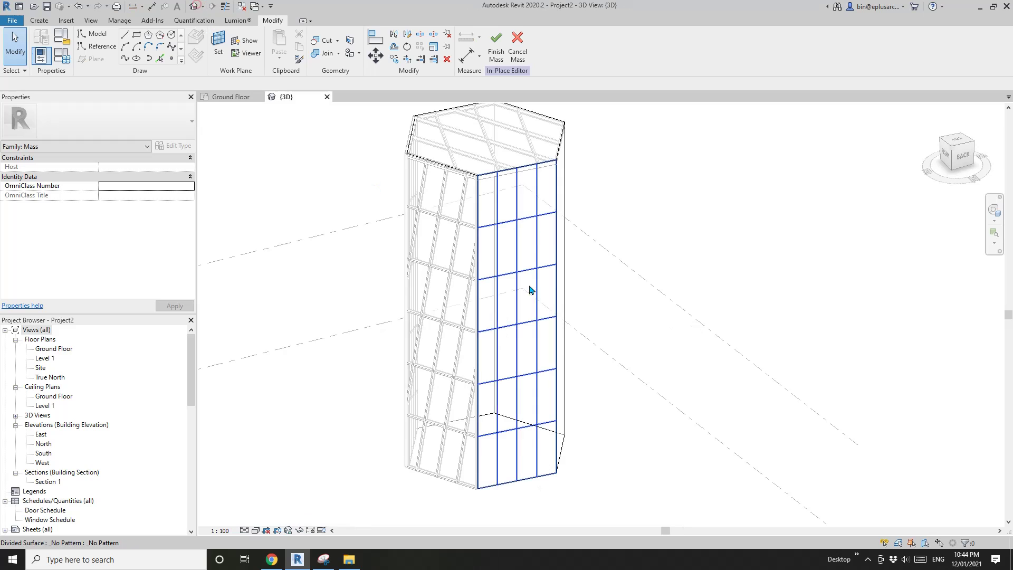
# Apply the loaded rectangle-pattern panel type Family2 to the unpatterned divided surface on the hexagonal mass.
pyautogui.scroll(4, 524, 272)
pyautogui.click(516, 264)
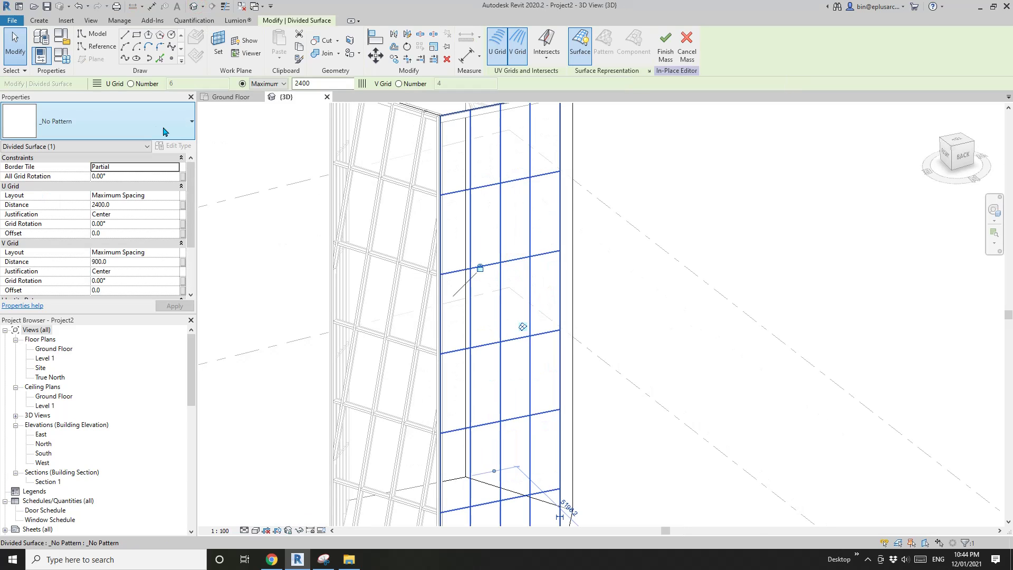
pyautogui.click(153, 125)
pyautogui.scroll(-2, 17, 261)
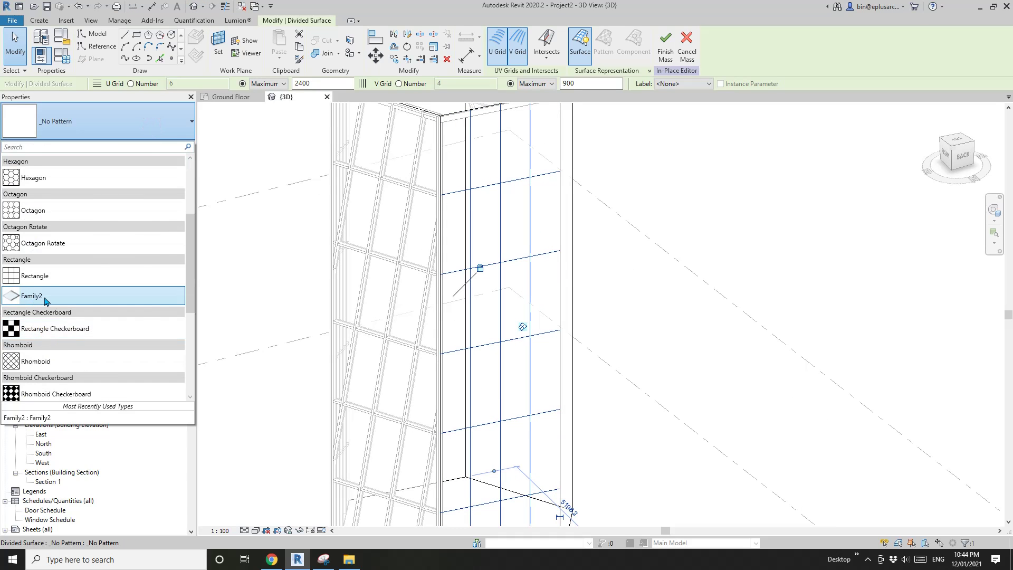
pyautogui.click(39, 296)
pyautogui.click(608, 255)
# Examine the mullions and their intersections on the newly panelled face from several angles.
pyautogui.scroll(-1, 608, 255)
pyautogui.keyDown('shift'); pyautogui.moveTo(613, 307); pyautogui.dragTo(540, 238, button='middle'); pyautogui.keyUp('shift')
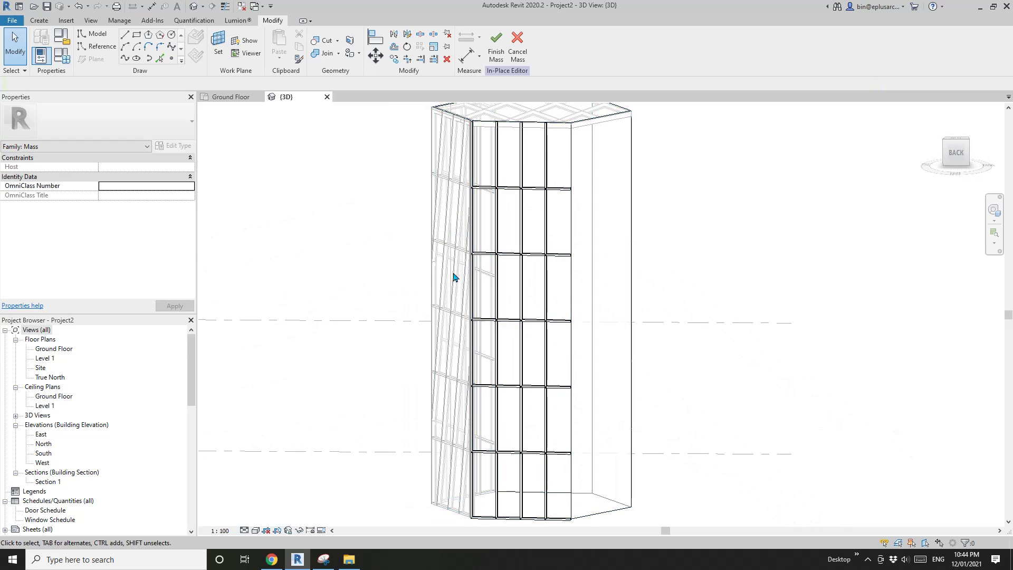
pyautogui.keyDown('shift'); pyautogui.moveTo(453, 274); pyautogui.dragTo(500, 300, button='middle'); pyautogui.keyUp('shift')
pyautogui.keyDown('shift'); pyautogui.moveTo(444, 236); pyautogui.dragTo(464, 262, button='middle'); pyautogui.keyUp('shift')
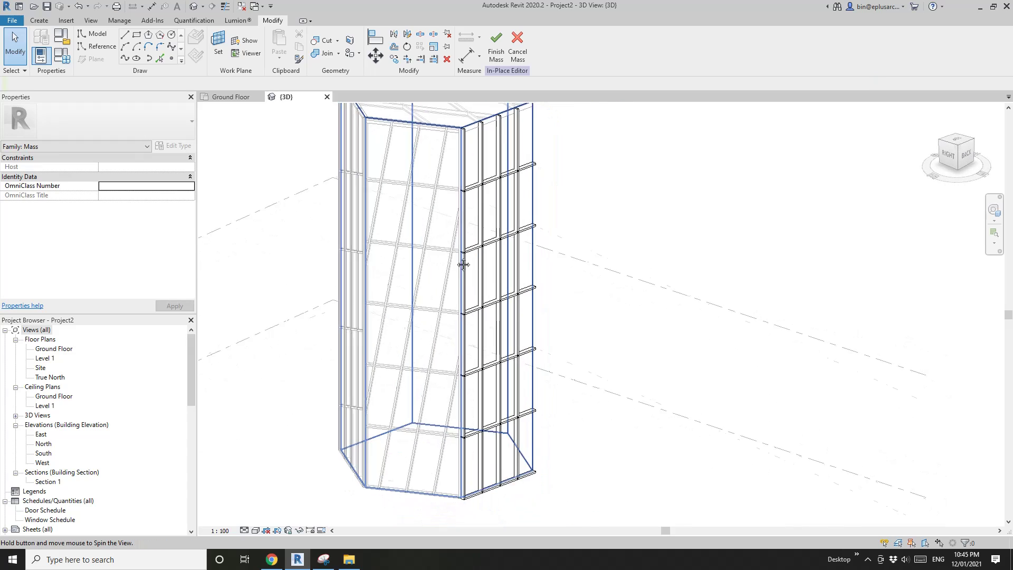
pyautogui.scroll(5, 509, 233)
pyautogui.scroll(3, 486, 249)
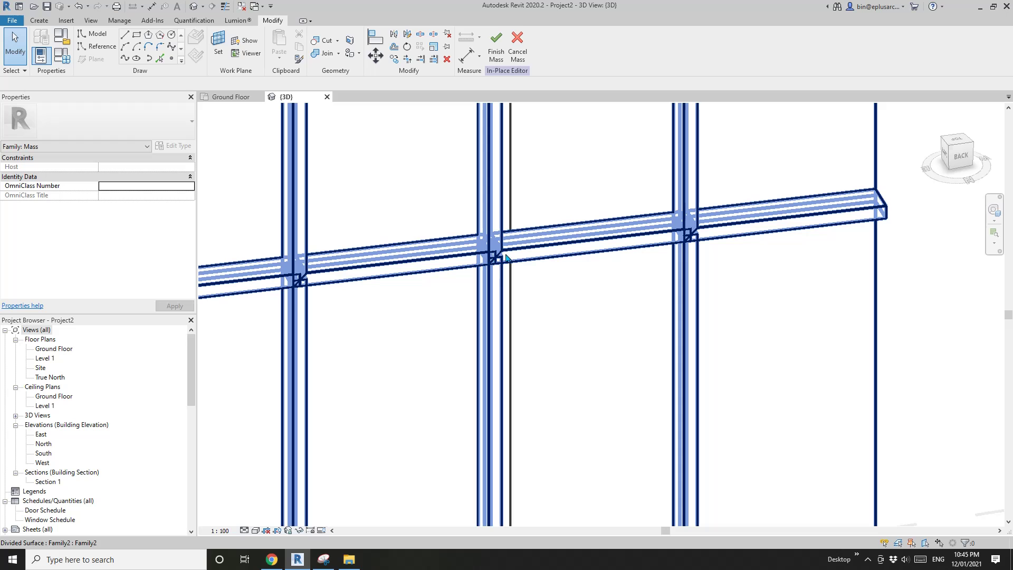
pyautogui.scroll(-5, 499, 270)
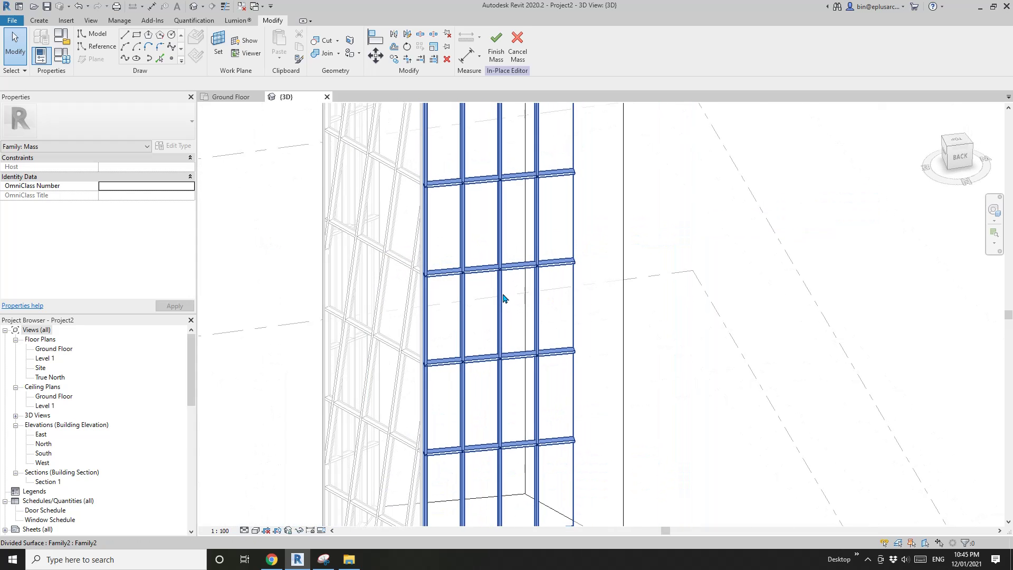
pyautogui.scroll(-4, 489, 321)
pyautogui.scroll(5, 509, 355)
pyautogui.moveTo(505, 347); pyautogui.dragTo(502, 266, button='middle')
pyautogui.scroll(-1, 515, 288)
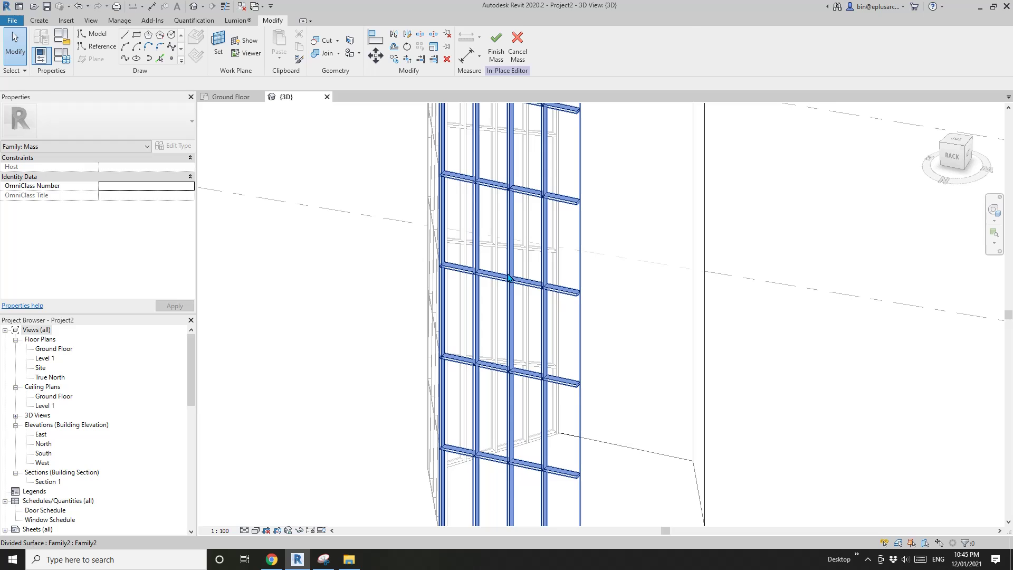
# Display the UV grid controls of the Family2 divided surface to review its spacing and rotation handles.
pyautogui.click(509, 277)
pyautogui.scroll(-2, 509, 277)
pyautogui.moveTo(525, 211)
pyautogui.keyDown('shift'); pyautogui.mouseDown(button='middle')
pyautogui.moveTo(511, 188)
pyautogui.moveTo(587, 307)
pyautogui.moveTo(583, 291)
pyautogui.mouseUp(button='middle'); pyautogui.keyUp('shift')
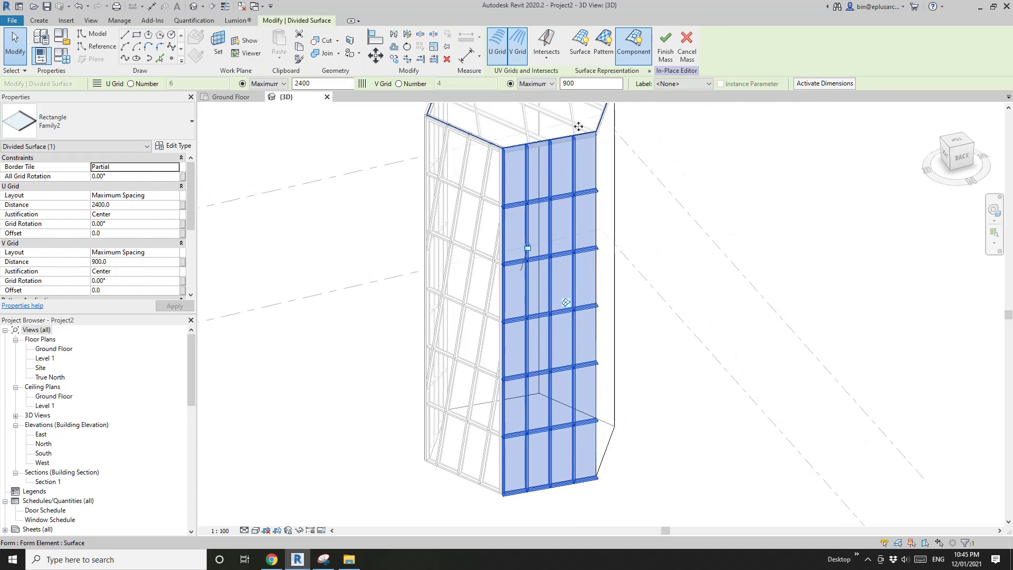
pyautogui.click(566, 304)
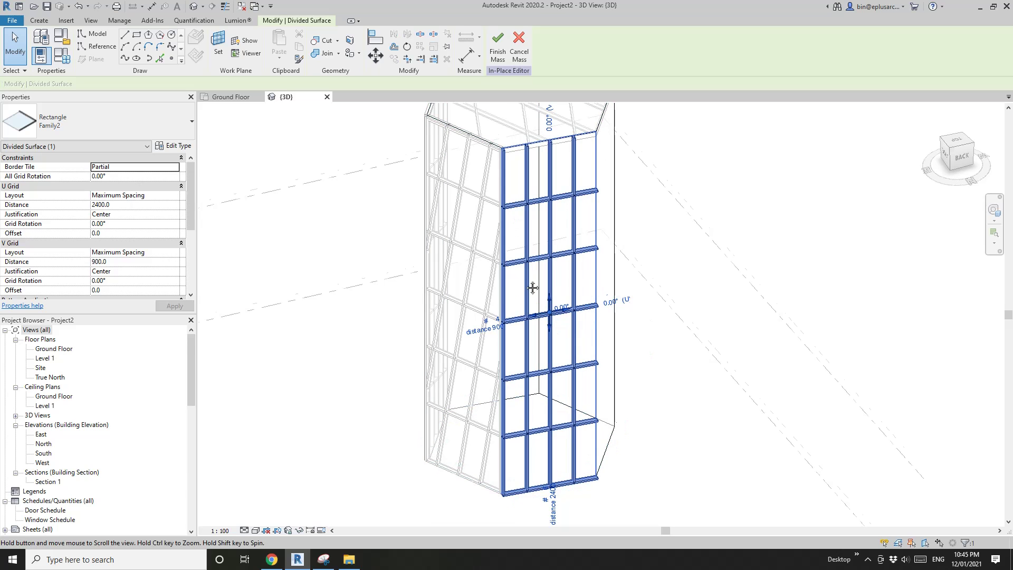
pyautogui.moveTo(533, 288); pyautogui.dragTo(532, 283, button='middle')
pyautogui.click(553, 264)
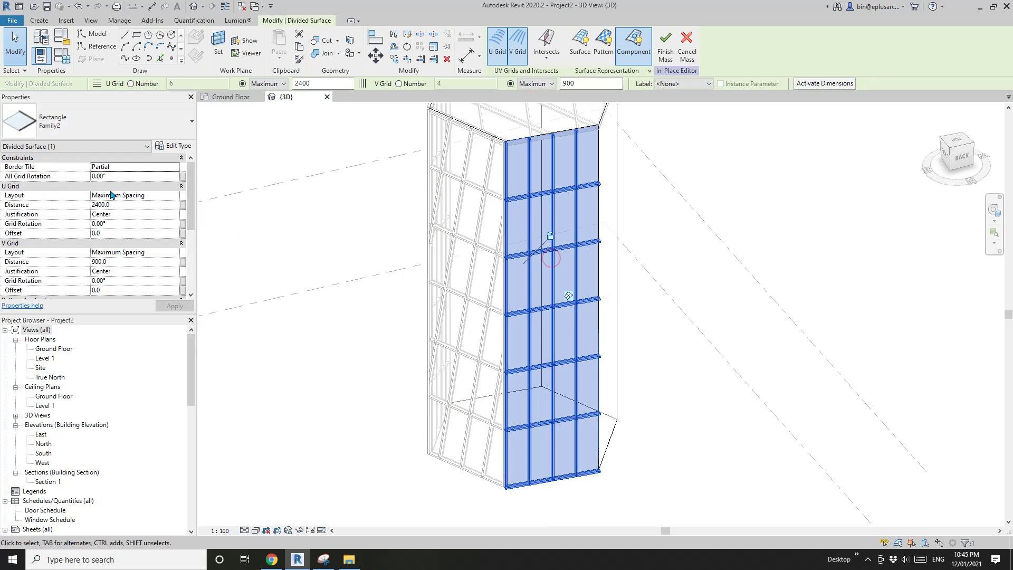
# Try an All Grid Rotation of 20° on the panelled divided surface, and set it back to 0°.
pyautogui.click(124, 176)
pyautogui.write('2')
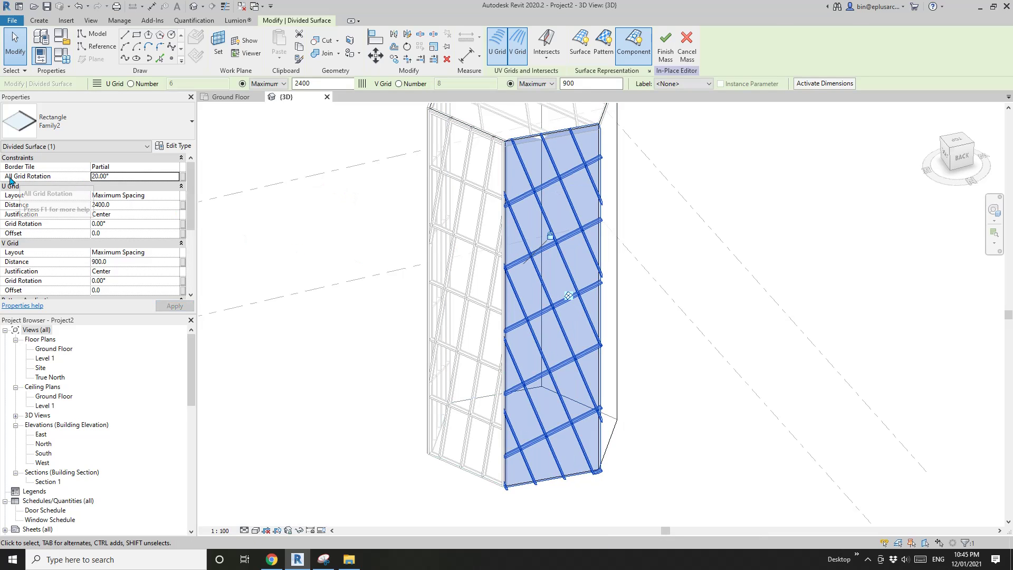
pyautogui.click(127, 179)
pyautogui.write('0')
# Set the U grid's rotation to 20° for the panelled divided surface.
pyautogui.click(131, 225)
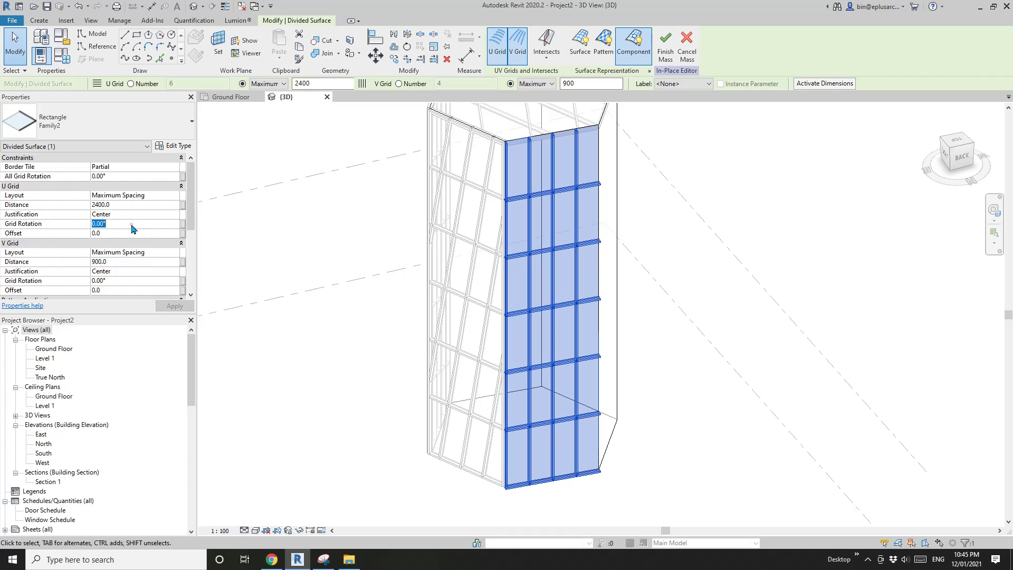
pyautogui.press('Return')
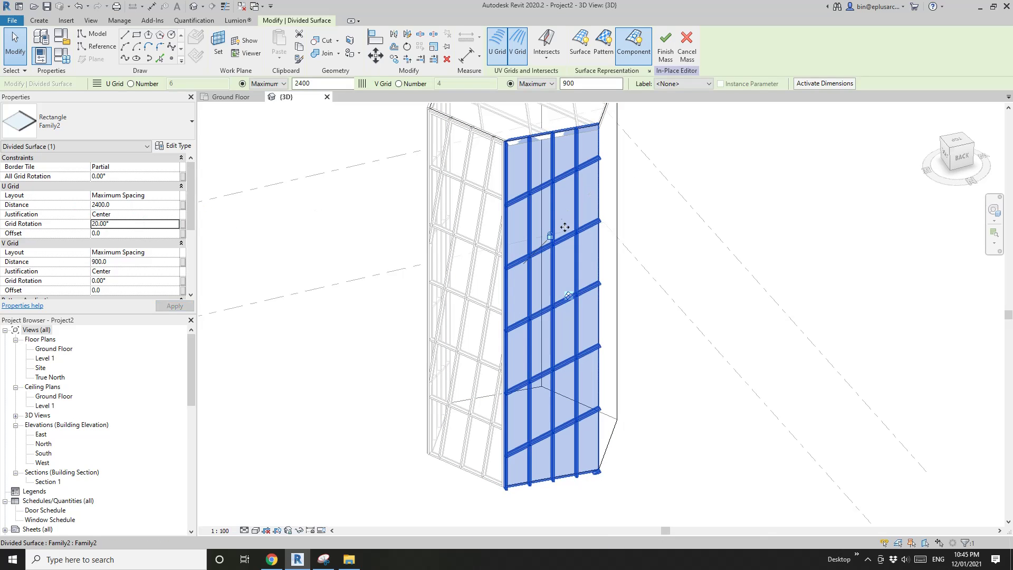
pyautogui.scroll(-4, 565, 226)
pyautogui.press('Escape')
# Finish the in-place editing of the hexagonal mass.
pyautogui.scroll(3, 528, 303)
pyautogui.keyDown('shift'); pyautogui.moveTo(530, 297); pyautogui.dragTo(530, 295, button='middle'); pyautogui.keyUp('shift')
pyautogui.scroll(-2, 529, 296)
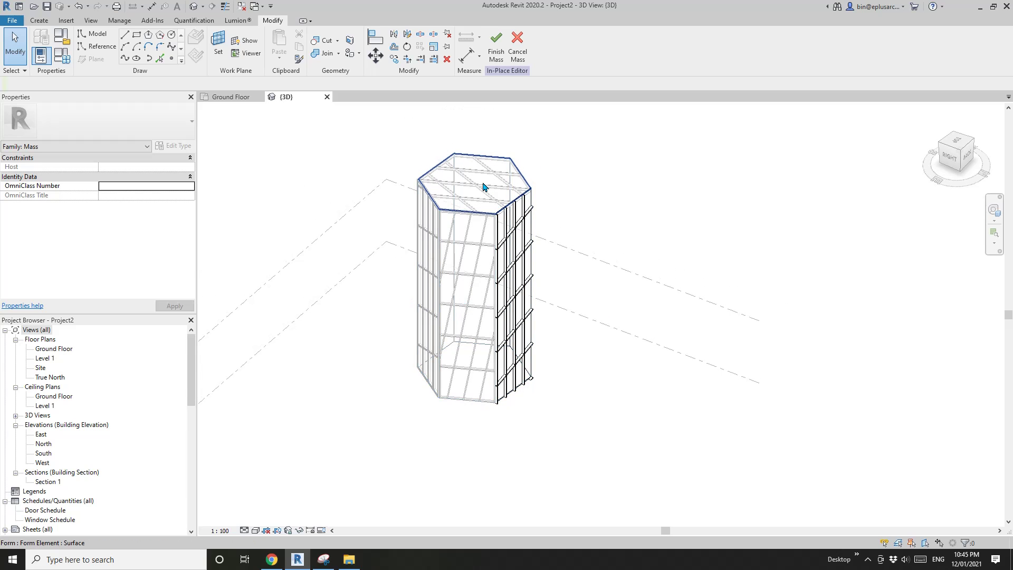
pyautogui.press('Tab')
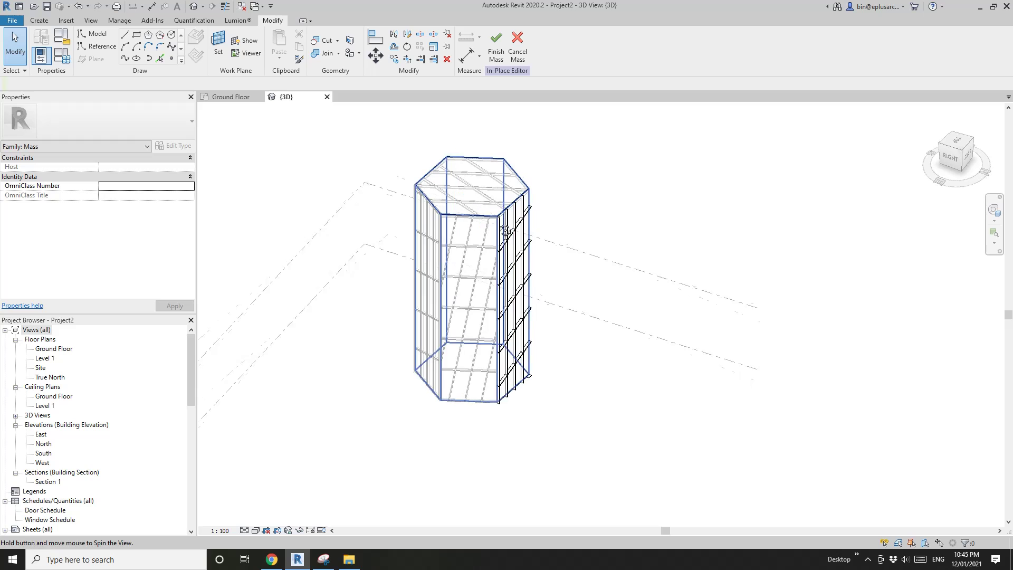
pyautogui.scroll(2, 488, 240)
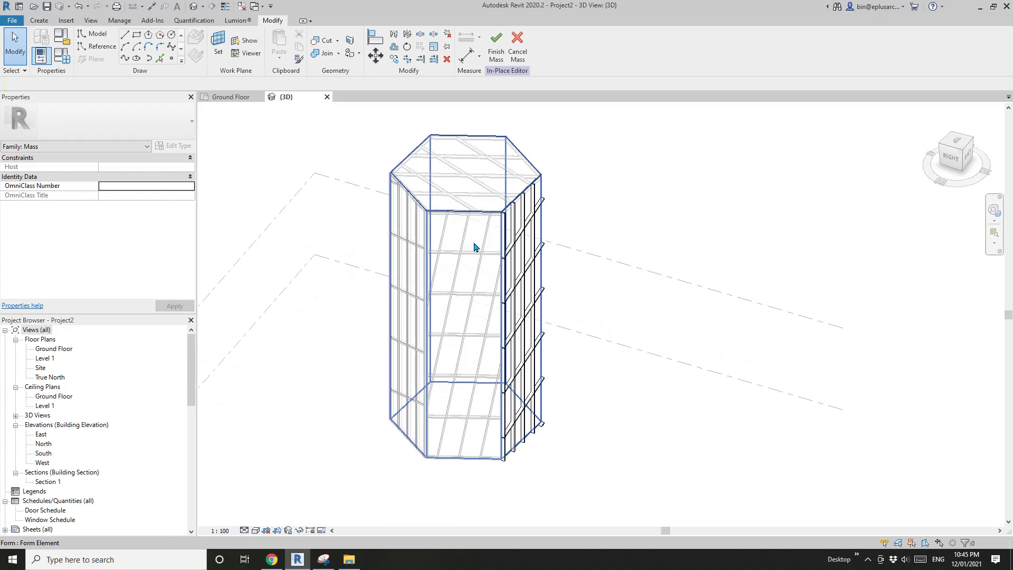
pyautogui.click(496, 45)
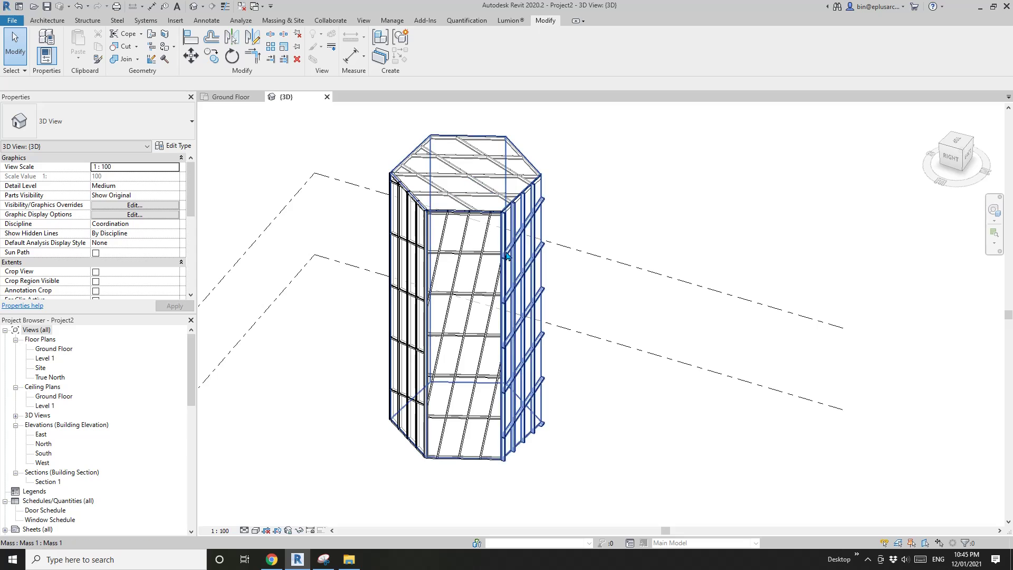
# Copy the hexagonal mass with its patterned face about 18.7 m away onto clear ground.
pyautogui.scroll(-4, 505, 254)
pyautogui.keyDown('shift'); pyautogui.moveTo(504, 255); pyautogui.dragTo(420, 253, button='middle'); pyautogui.keyUp('shift')
pyautogui.scroll(2, 587, 254)
pyautogui.click(525, 254)
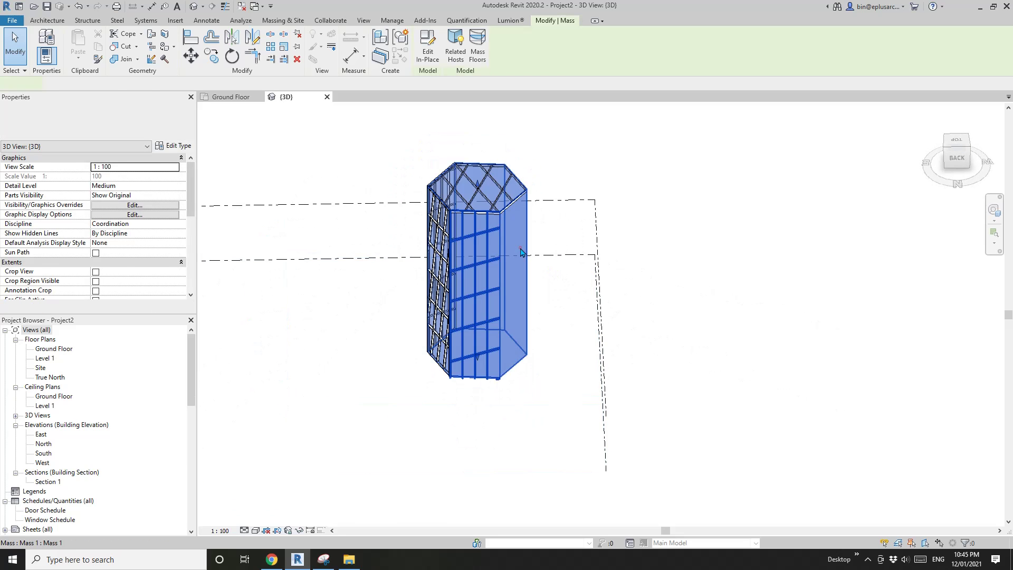
pyautogui.scroll(-3, 523, 252)
pyautogui.keyDown('shift'); pyautogui.moveTo(529, 310); pyautogui.dragTo(474, 322, button='middle'); pyautogui.keyUp('shift')
pyautogui.press('c')
pyautogui.press('o')
pyautogui.click(506, 299)
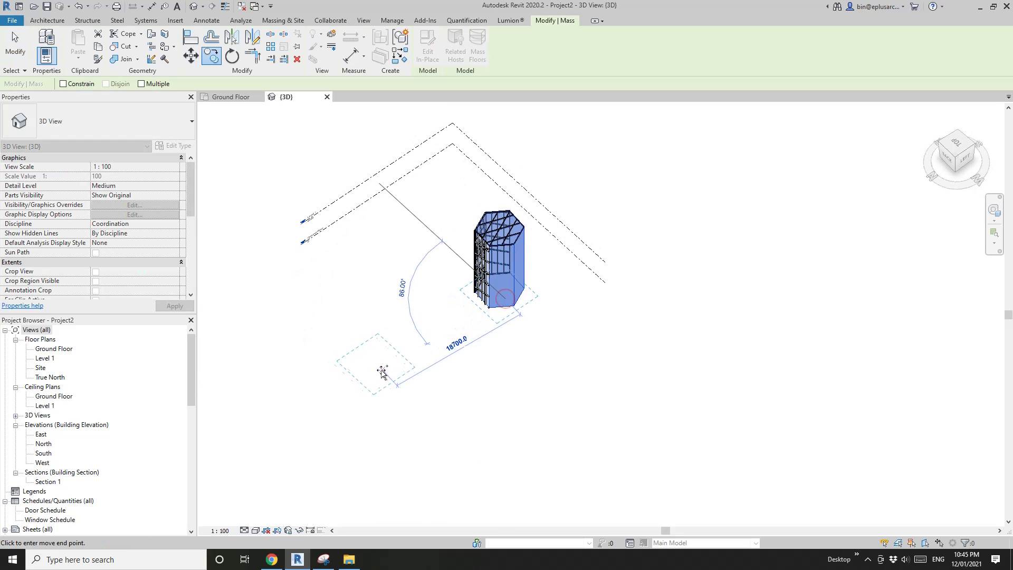
pyautogui.click(384, 375)
pyautogui.keyDown('shift'); pyautogui.moveTo(384, 375); pyautogui.dragTo(670, 341, button='middle'); pyautogui.keyUp('shift')
pyautogui.press('Escape')
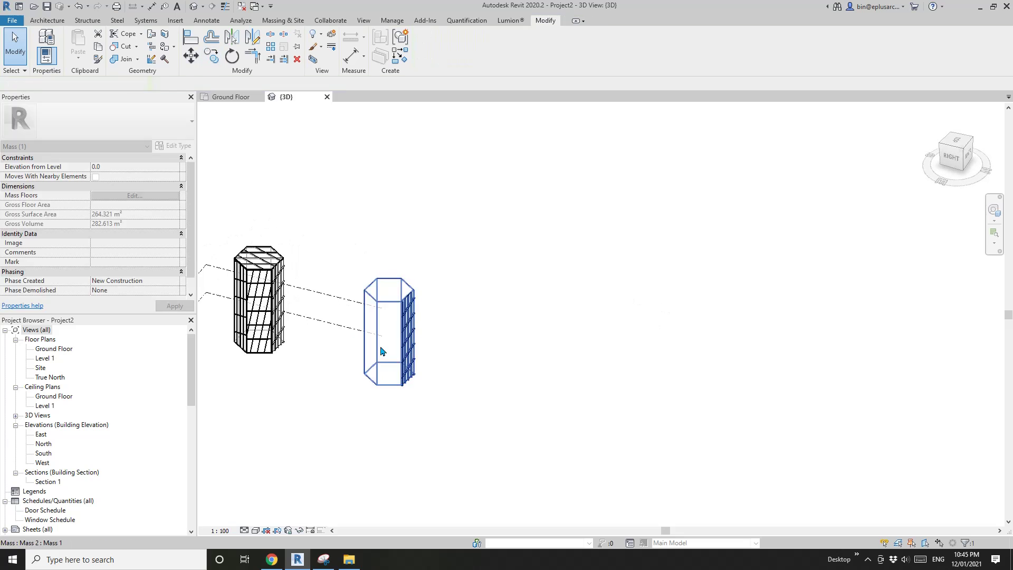
# Open the copied hexagonal mass for in-place editing.
pyautogui.scroll(2, 394, 328)
pyautogui.click(400, 280)
pyautogui.moveTo(391, 273); pyautogui.dragTo(525, 285, button='middle')
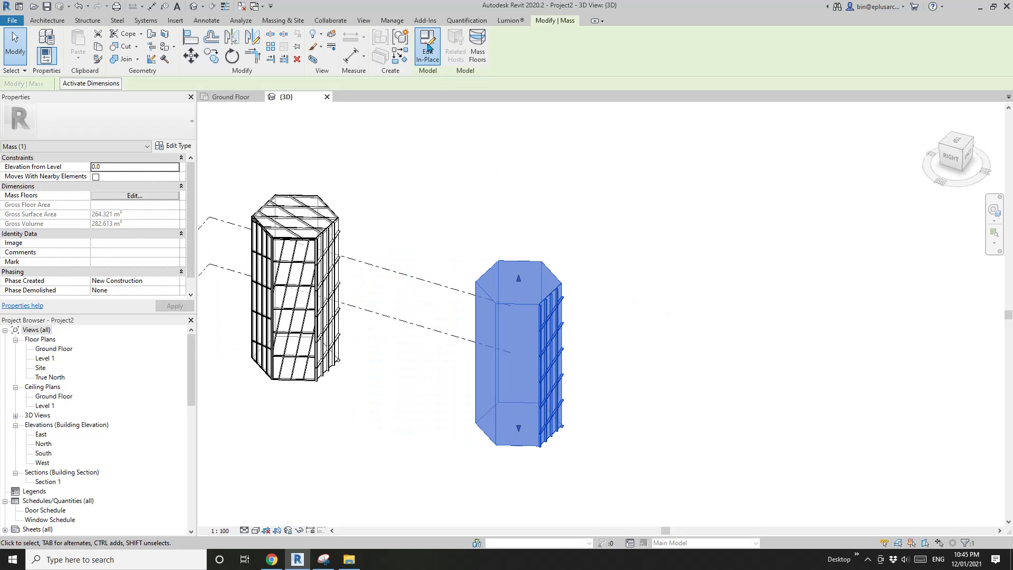
pyautogui.click(428, 48)
# Scale up the copied mass's top face graphically about its centre, making the sides flare outwards.
pyautogui.scroll(2, 533, 296)
pyautogui.click(531, 275)
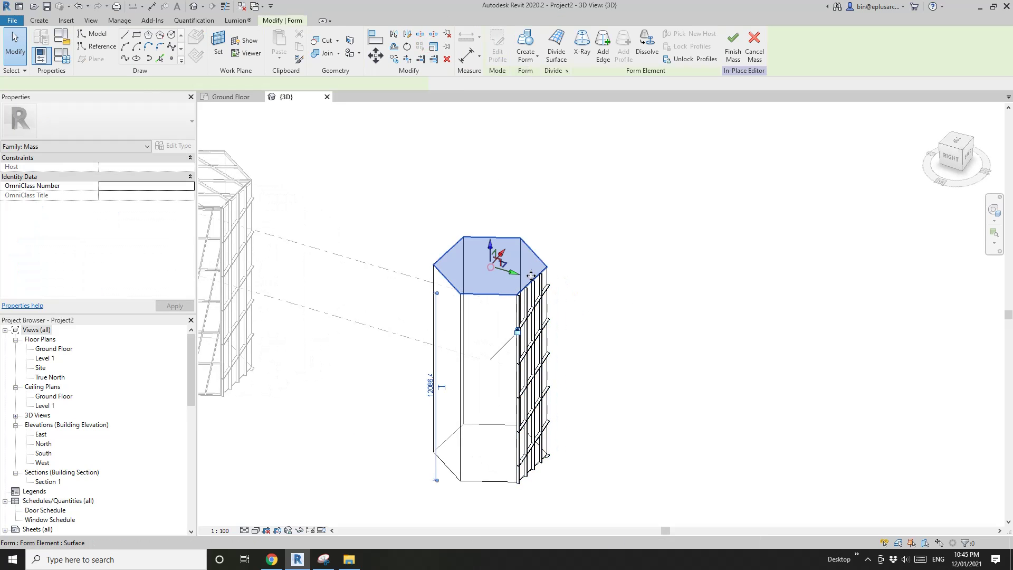
pyautogui.click(512, 334)
pyautogui.click(519, 316)
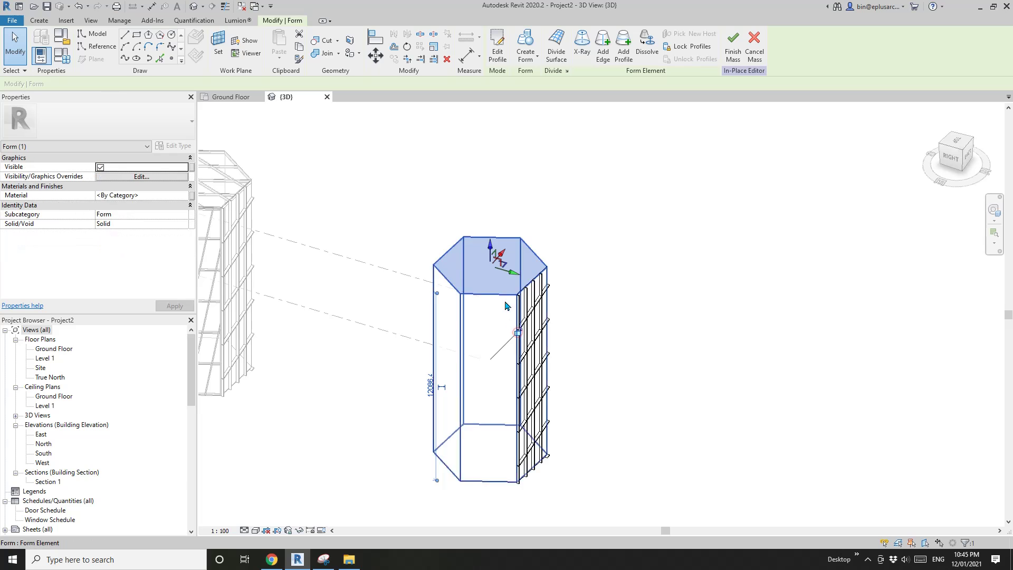
pyautogui.scroll(2, 531, 291)
pyautogui.moveTo(537, 295); pyautogui.dragTo(544, 294, button='middle')
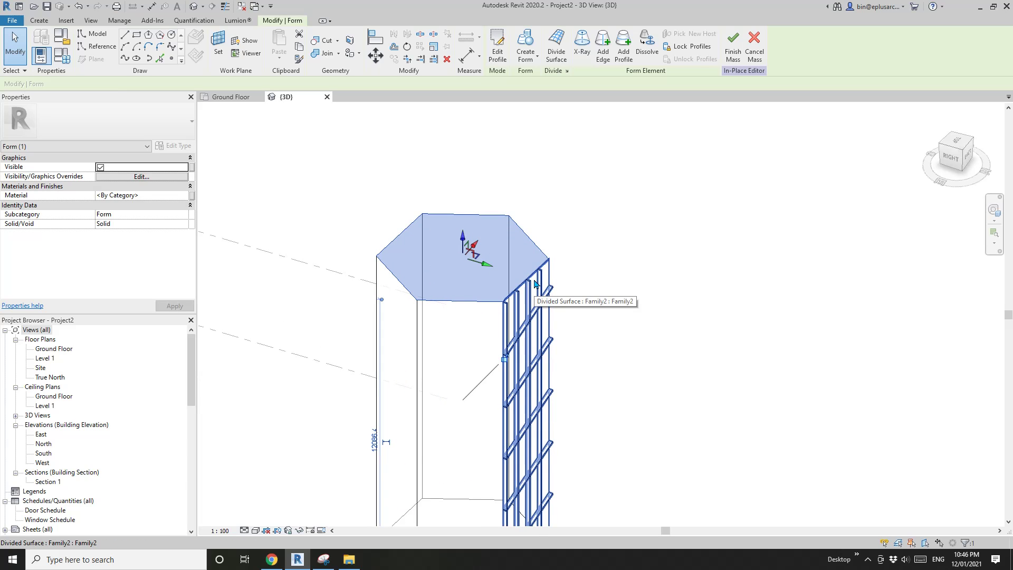
pyautogui.press('r')
pyautogui.press('e')
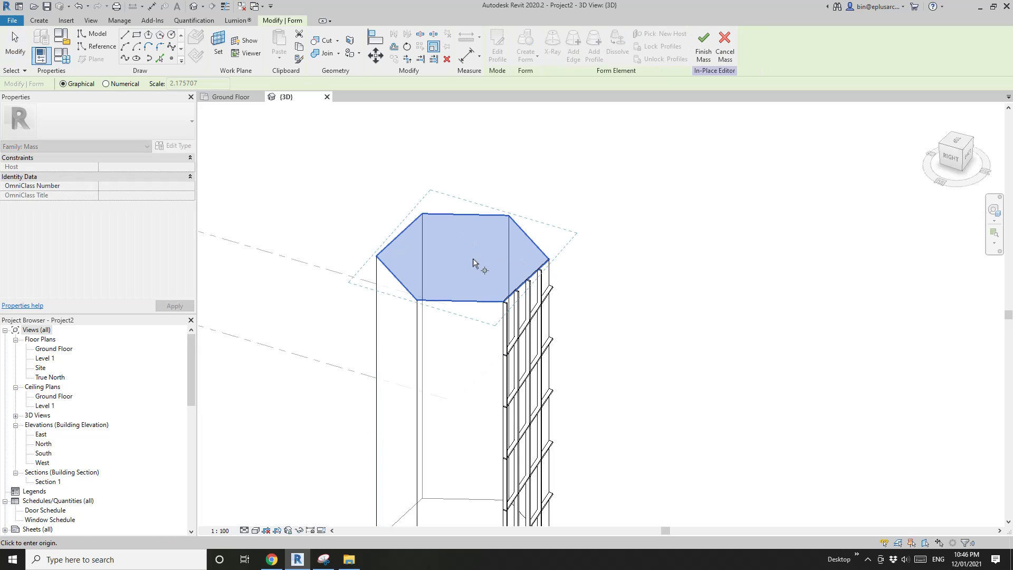
pyautogui.click(465, 250)
pyautogui.click(509, 216)
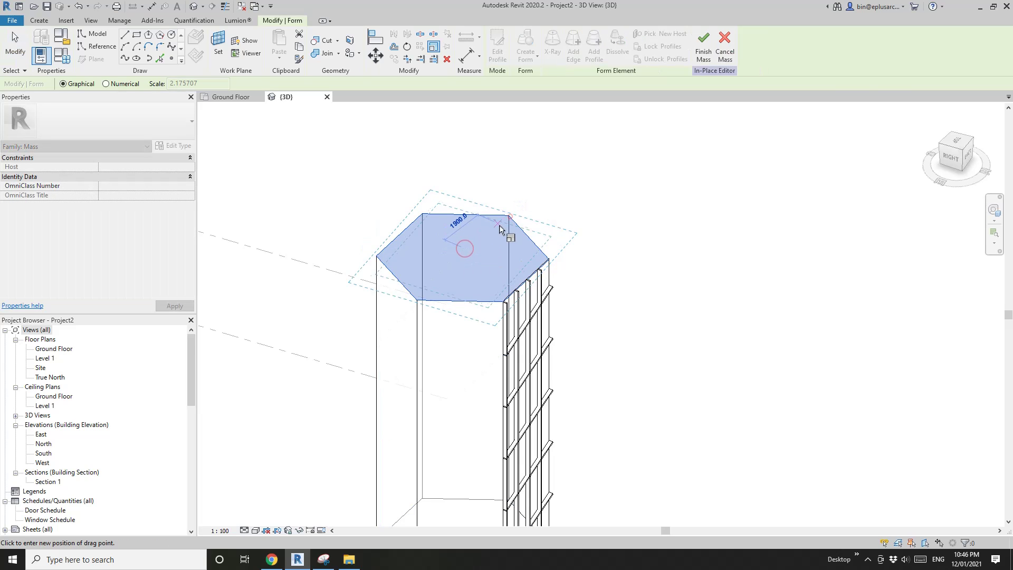
pyautogui.click(633, 186)
# Examine how the panels and mullions follow the sloped, widened face of the copied mass.
pyautogui.keyDown('shift'); pyautogui.moveTo(508, 210); pyautogui.dragTo(561, 294, button='middle'); pyautogui.keyUp('shift')
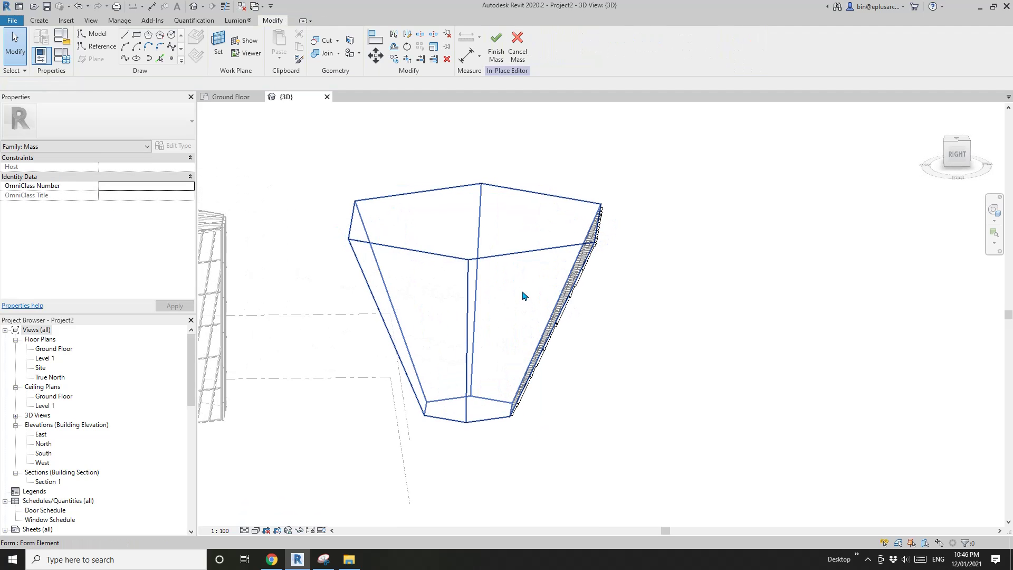
pyautogui.moveTo(507, 335)
pyautogui.keyDown('shift'); pyautogui.mouseDown(button='middle')
pyautogui.moveTo(561, 380)
pyautogui.moveTo(563, 364)
pyautogui.moveTo(489, 373)
pyautogui.moveTo(502, 377)
pyautogui.moveTo(481, 362)
pyautogui.moveTo(521, 362)
pyautogui.moveTo(369, 369)
pyautogui.moveTo(302, 357)
pyautogui.moveTo(407, 355)
pyautogui.mouseUp(button='middle'); pyautogui.keyUp('shift')
pyautogui.scroll(1, 455, 357)
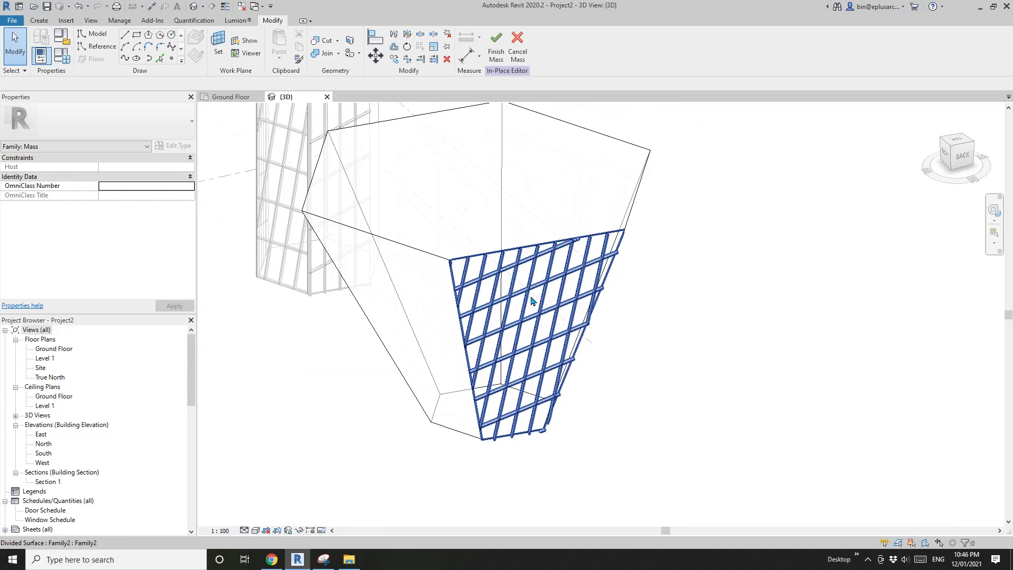
pyautogui.scroll(-2, 531, 293)
pyautogui.keyDown('shift'); pyautogui.moveTo(497, 342); pyautogui.dragTo(548, 341, button='middle'); pyautogui.keyUp('shift')
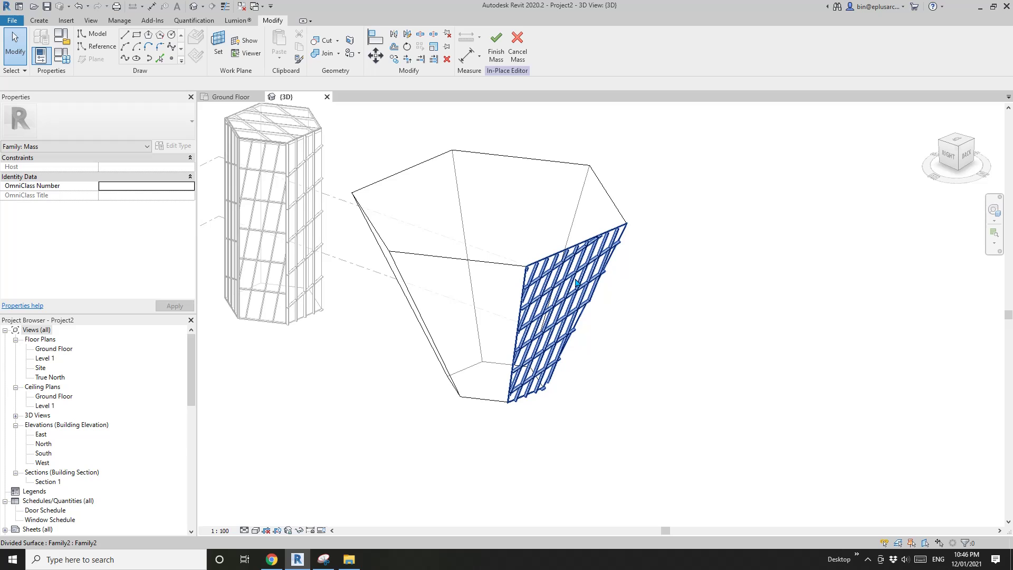
# Finish the in-place edit of the flared hexagonal mass.
pyautogui.keyDown('shift'); pyautogui.moveTo(576, 283); pyautogui.dragTo(535, 222, button='middle'); pyautogui.keyUp('shift')
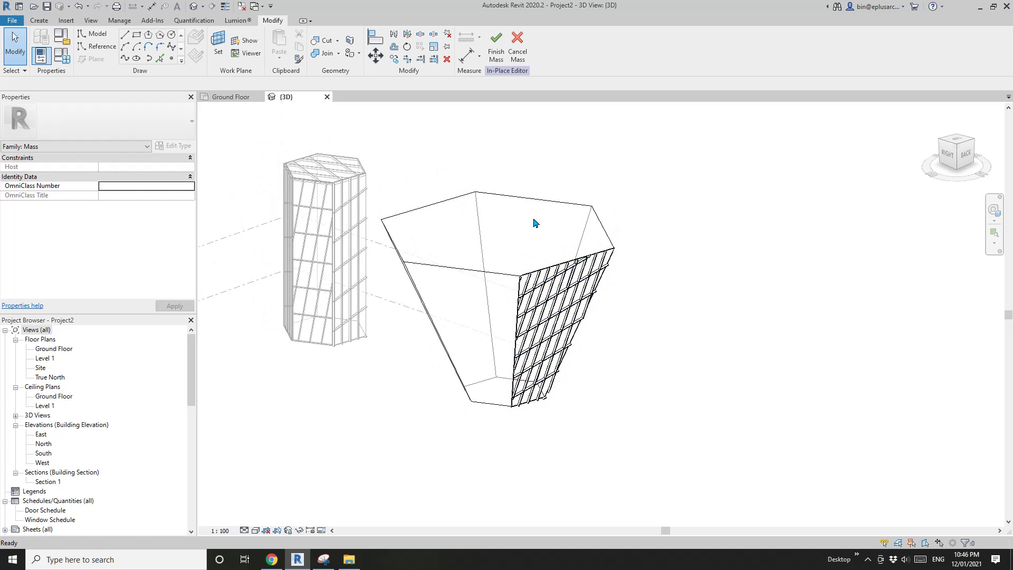
pyautogui.click(498, 49)
pyautogui.keyDown('shift'); pyautogui.moveTo(511, 178); pyautogui.dragTo(515, 316, button='middle'); pyautogui.keyUp('shift')
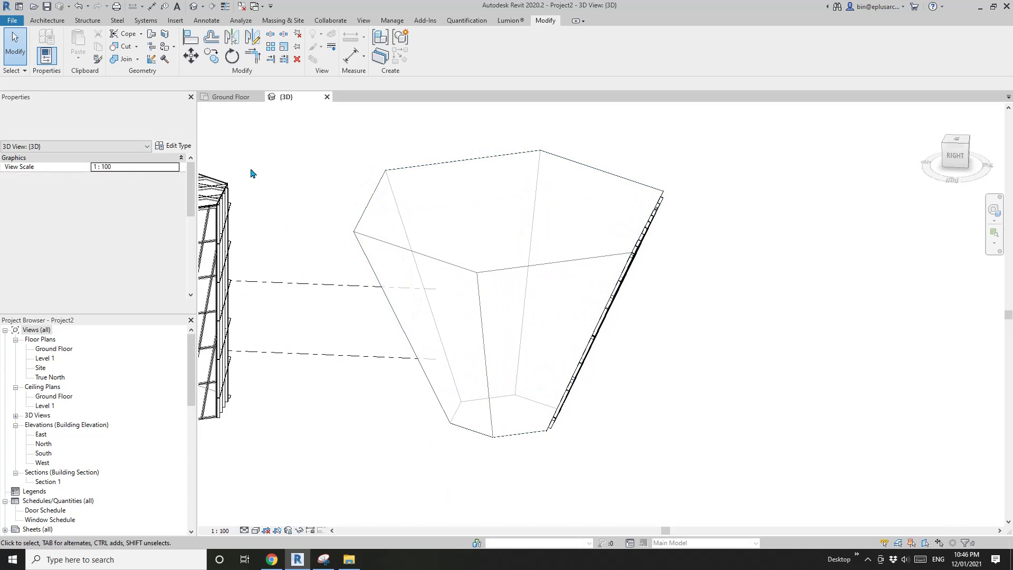
# Try to place a Storefront curtain wall by face on a bare sloped side of the flared mass.
pyautogui.click(38, 21)
pyautogui.click(43, 58)
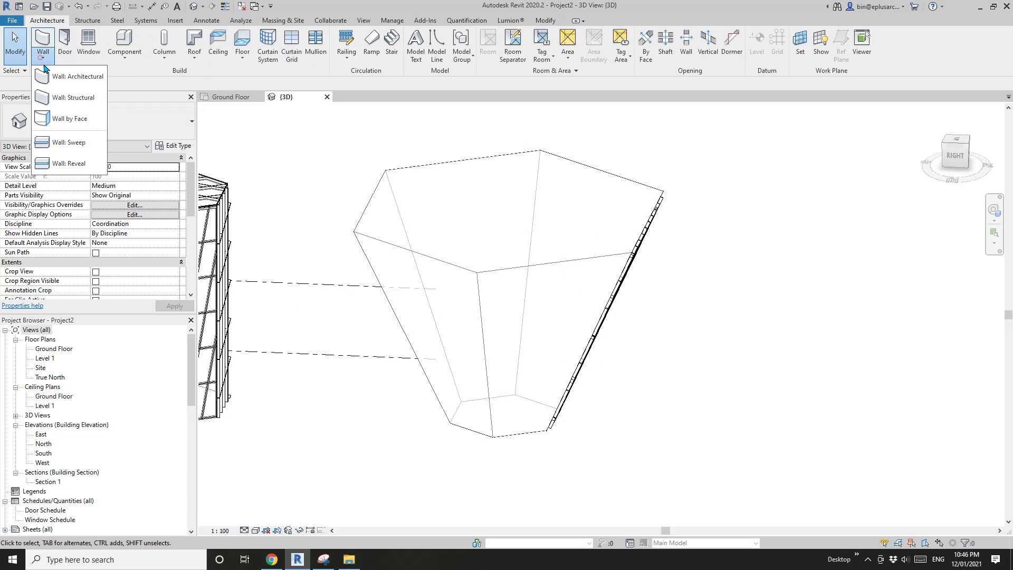
pyautogui.click(53, 113)
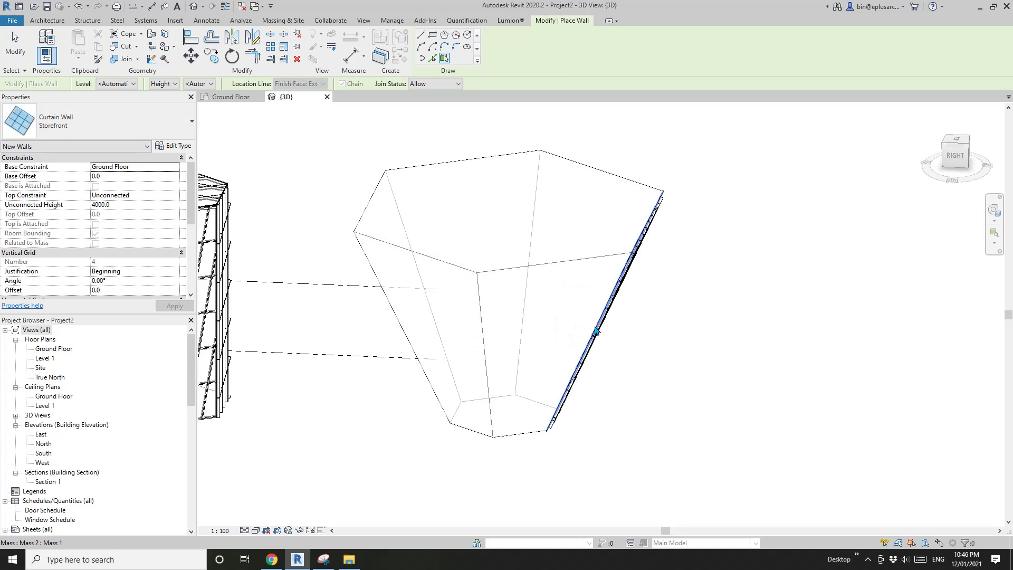
pyautogui.moveTo(595, 331); pyautogui.dragTo(559, 324, button='middle')
pyautogui.click(526, 313)
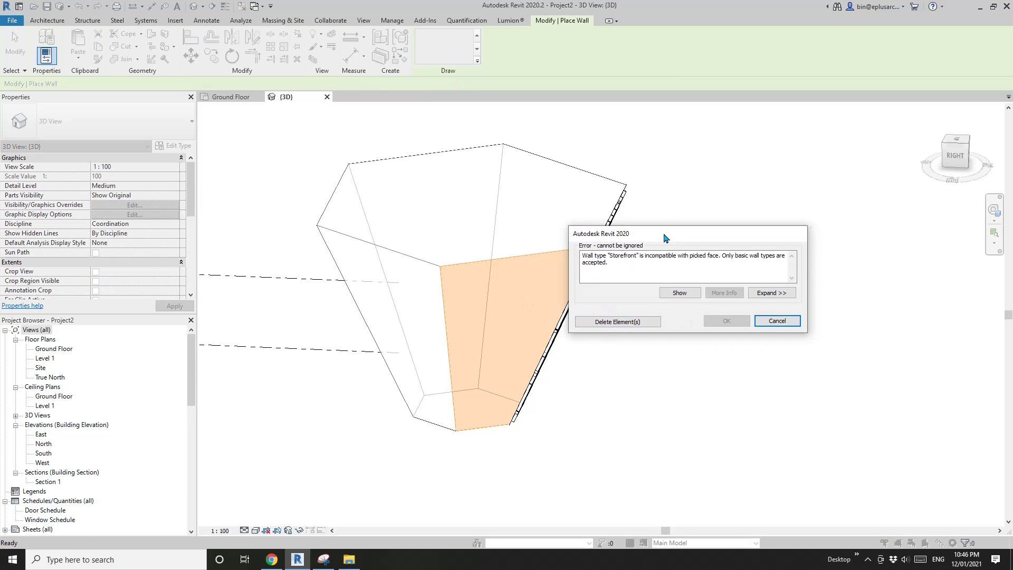
pyautogui.moveTo(665, 237); pyautogui.dragTo(685, 270)
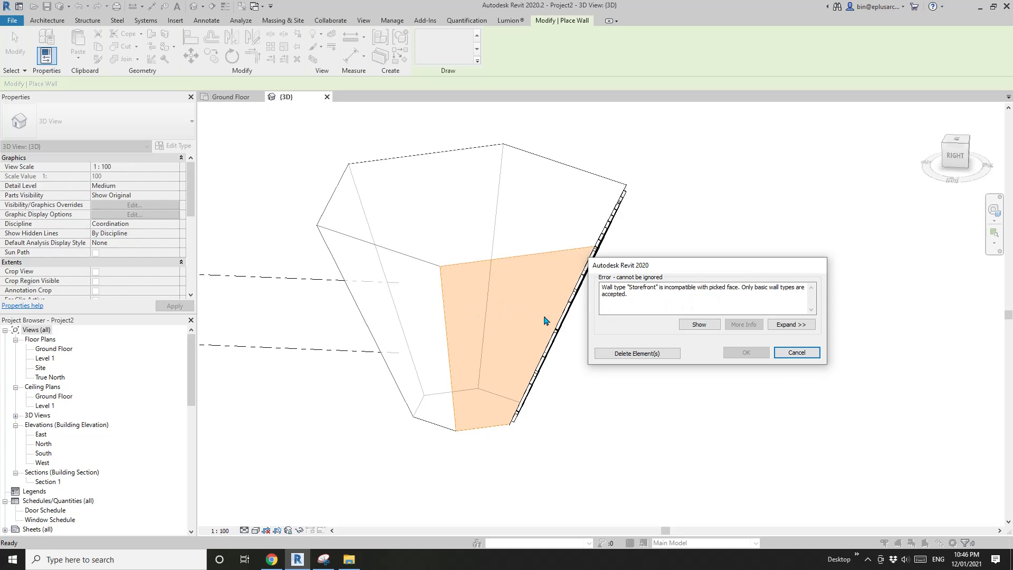
pyautogui.click(797, 352)
pyautogui.press('Escape')
# Create a 1500 x 3000mm curtain system on the flared mass's sloped side next to the patterned face.
pyautogui.keyDown('shift'); pyautogui.moveTo(660, 346); pyautogui.dragTo(533, 343, button='middle'); pyautogui.keyUp('shift')
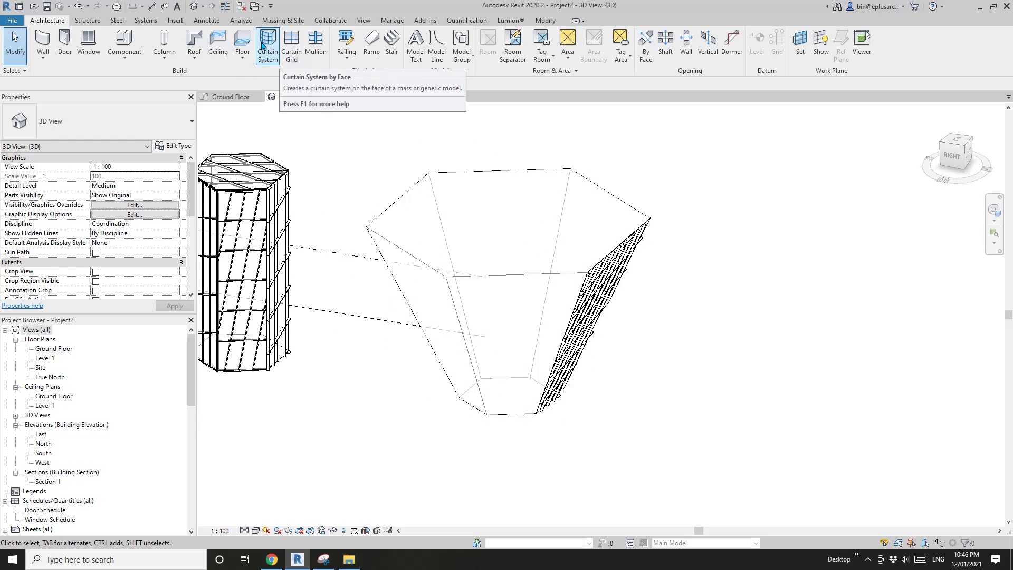
pyautogui.click(263, 46)
pyautogui.click(518, 314)
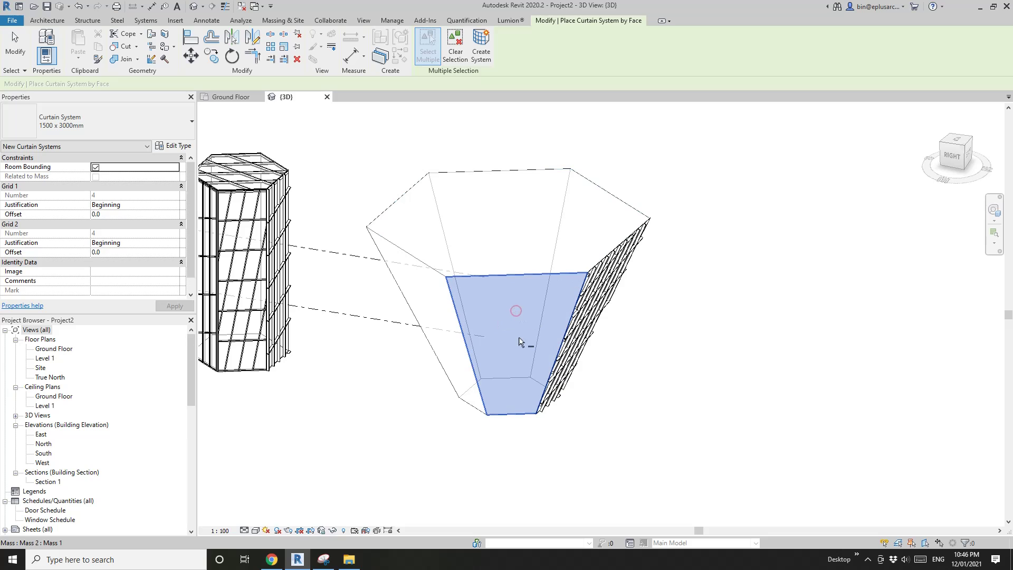
pyautogui.click(481, 46)
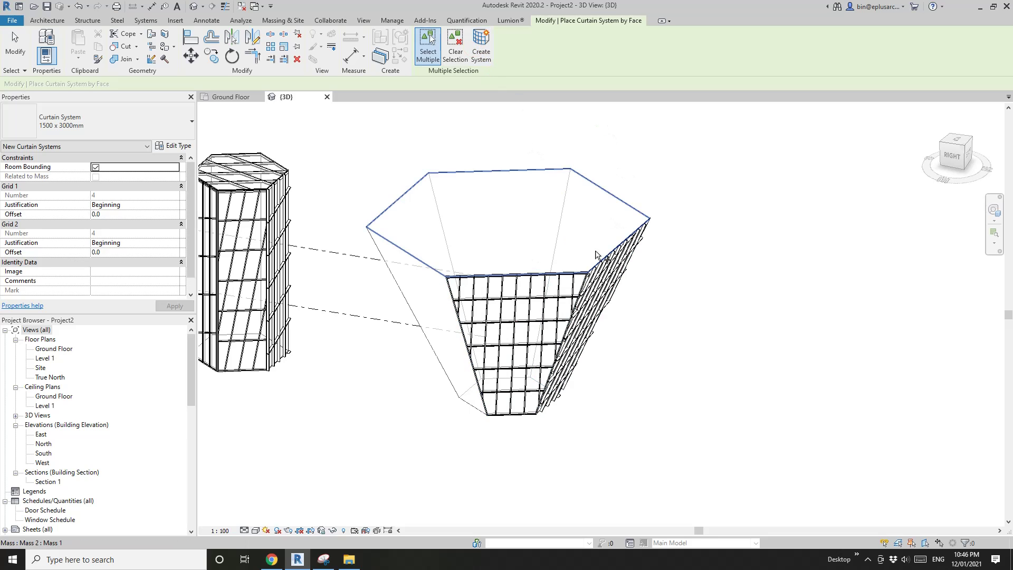
pyautogui.scroll(5, 580, 279)
pyautogui.press('Escape')
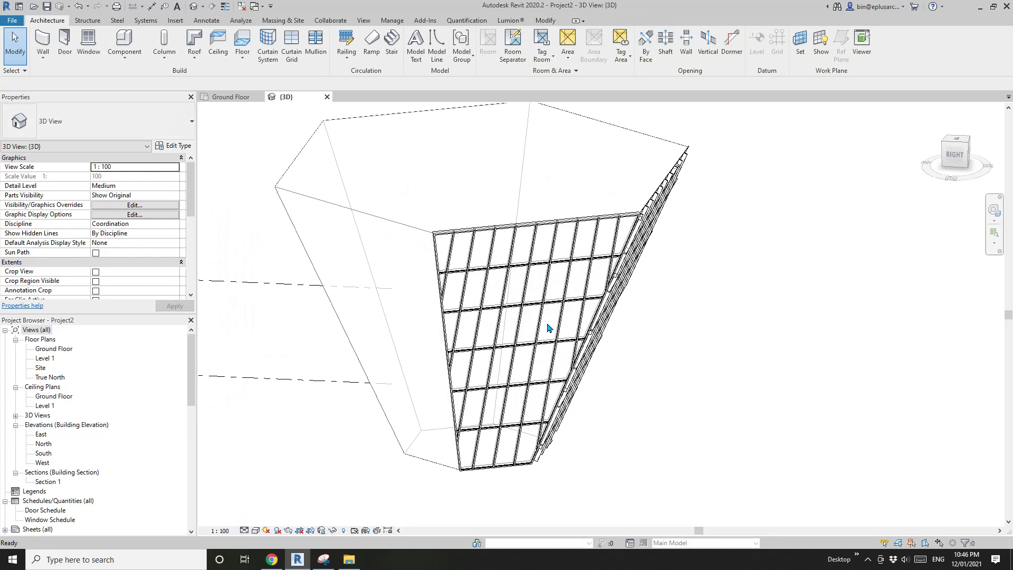
# Set the Grid 2 angle of the flared mass's curtain system to 24°.
pyautogui.click(539, 329)
pyautogui.keyDown('shift'); pyautogui.moveTo(539, 327); pyautogui.dragTo(521, 349, button='middle'); pyautogui.keyUp('shift')
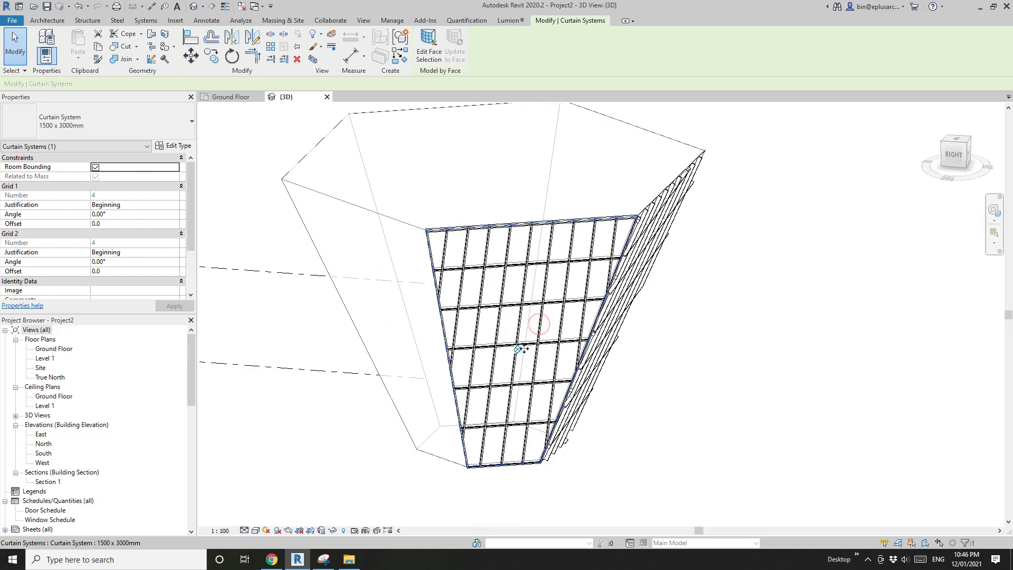
pyautogui.click(521, 349)
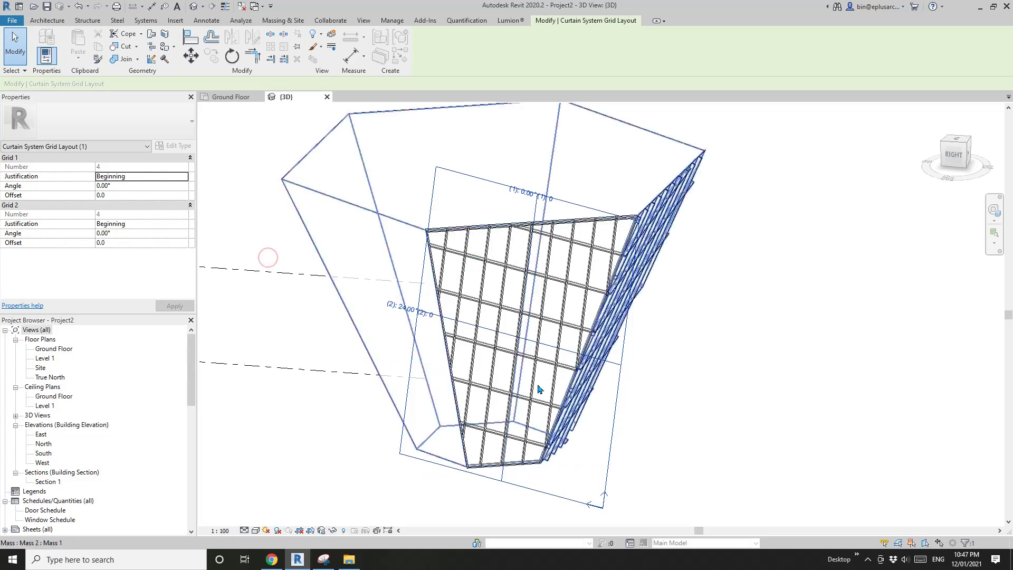
pyautogui.scroll(-1, 543, 353)
pyautogui.moveTo(543, 352)
pyautogui.keyDown('shift'); pyautogui.mouseDown(button='middle')
pyautogui.moveTo(490, 354)
pyautogui.moveTo(554, 341)
pyautogui.moveTo(559, 351)
pyautogui.moveTo(595, 330)
pyautogui.moveTo(572, 351)
pyautogui.moveTo(547, 339)
pyautogui.mouseUp(button='middle'); pyautogui.keyUp('shift')
pyautogui.press('Escape')
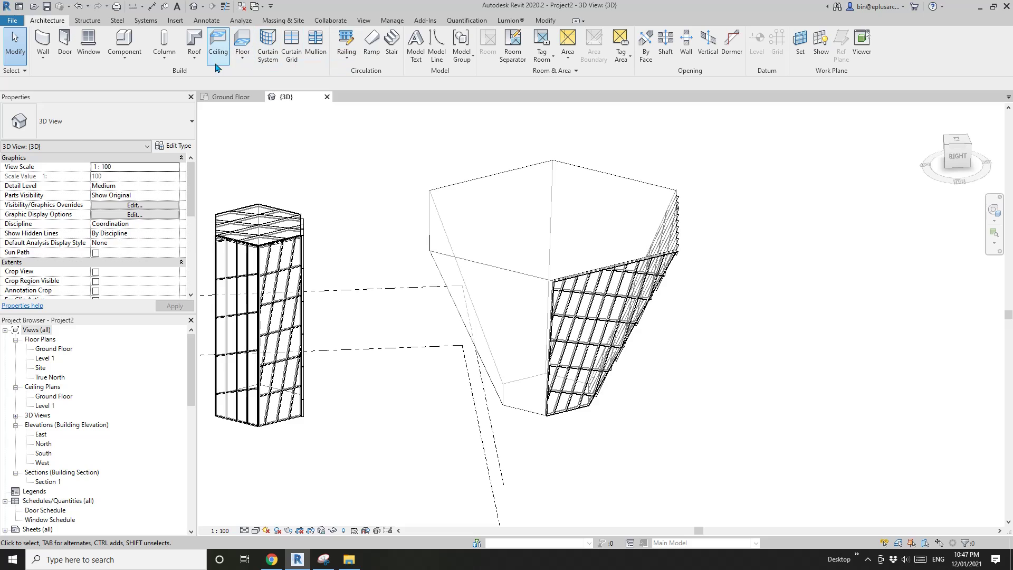
# Create a Sloped Glazing roof by face on the flared mass's bare side adjoining the curtain system.
pyautogui.click(194, 59)
pyautogui.click(211, 120)
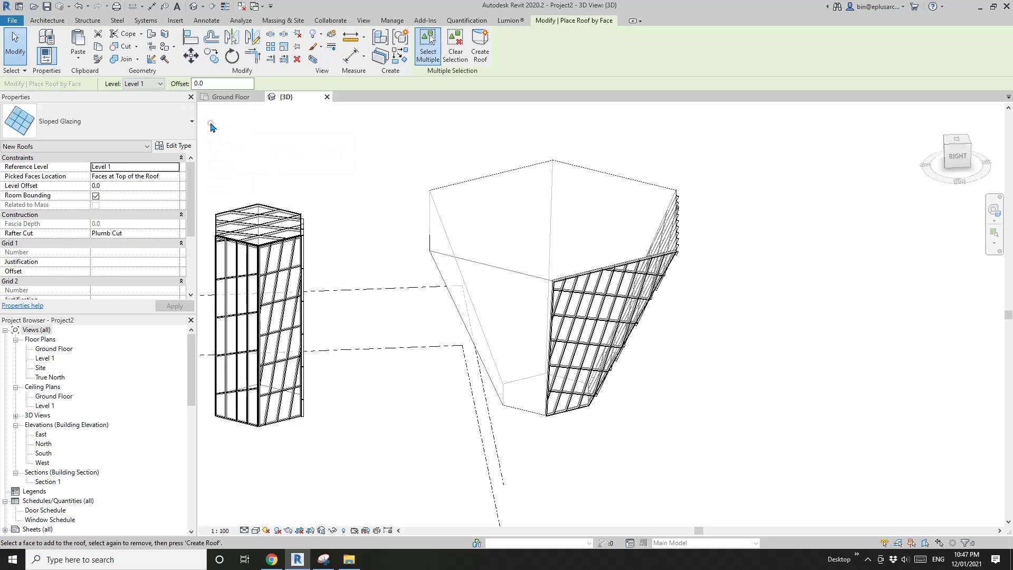
pyautogui.click(77, 122)
pyautogui.click(78, 121)
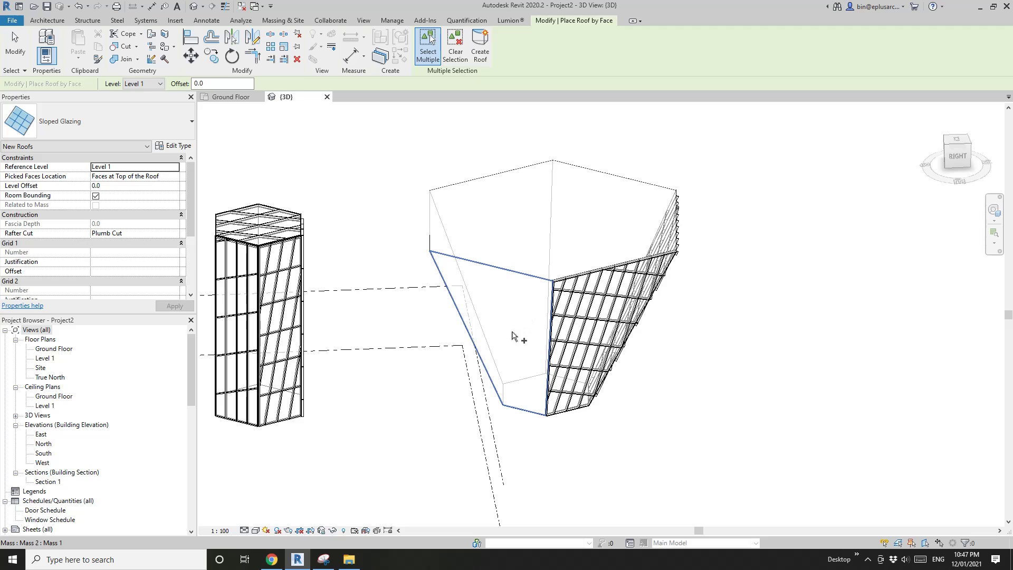
pyautogui.scroll(-2, 524, 331)
pyautogui.moveTo(524, 335); pyautogui.dragTo(518, 316, button='middle')
pyautogui.scroll(1, 556, 330)
pyautogui.scroll(2, 569, 324)
pyautogui.click(518, 314)
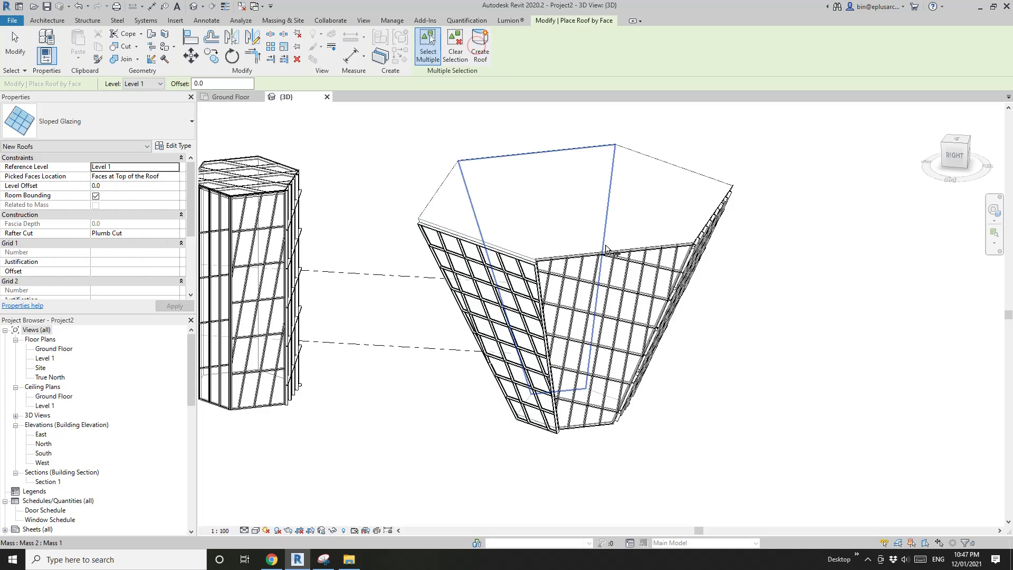
pyautogui.moveTo(511, 287)
pyautogui.keyDown('shift'); pyautogui.mouseDown(button='middle')
pyautogui.moveTo(669, 267)
pyautogui.moveTo(522, 296)
pyautogui.mouseUp(button='middle'); pyautogui.keyUp('shift')
pyautogui.press('Escape')
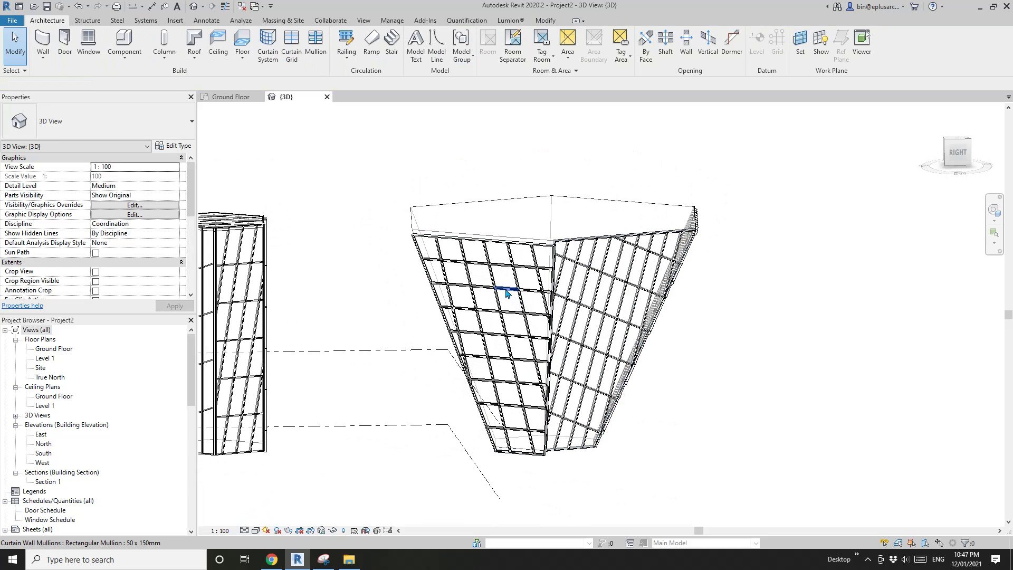
# Set the Grid 1 angle of the sloped glazing on the flared mass to 40°.
pyautogui.click(506, 291)
pyautogui.click(507, 350)
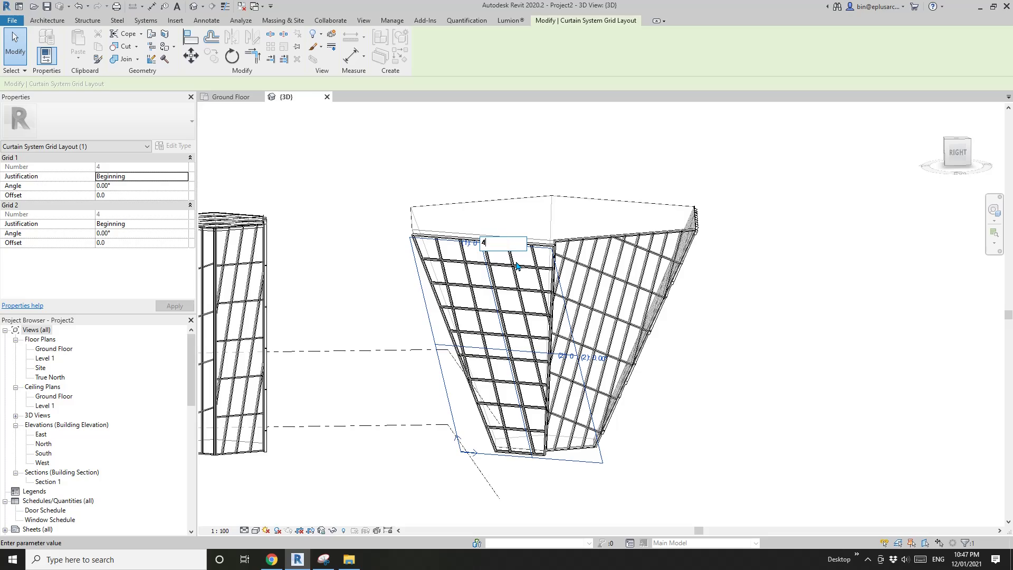
pyautogui.press('Return')
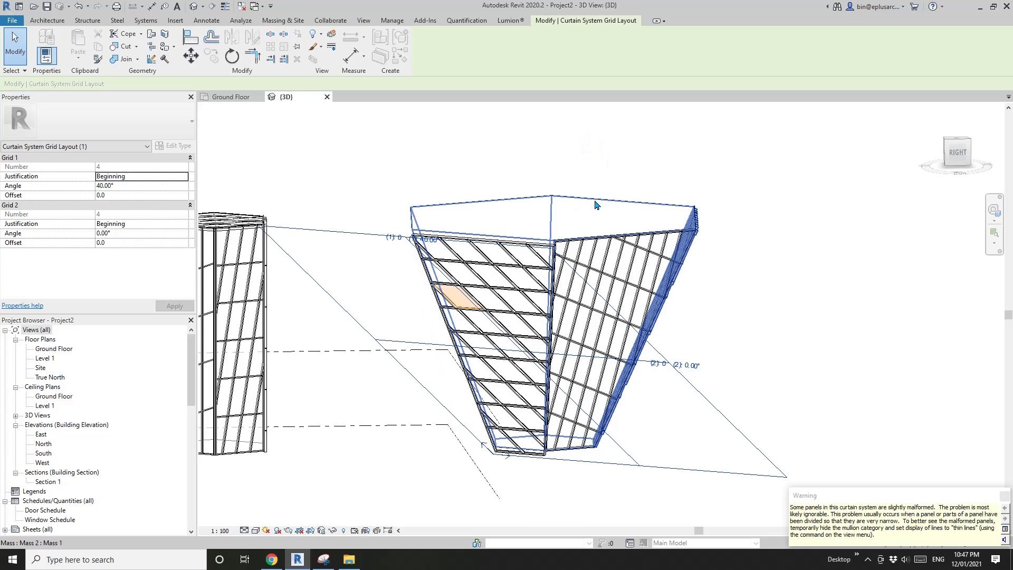
pyautogui.keyDown('shift'); pyautogui.moveTo(652, 243); pyautogui.dragTo(666, 336, button='middle'); pyautogui.keyUp('shift')
pyautogui.press('Escape')
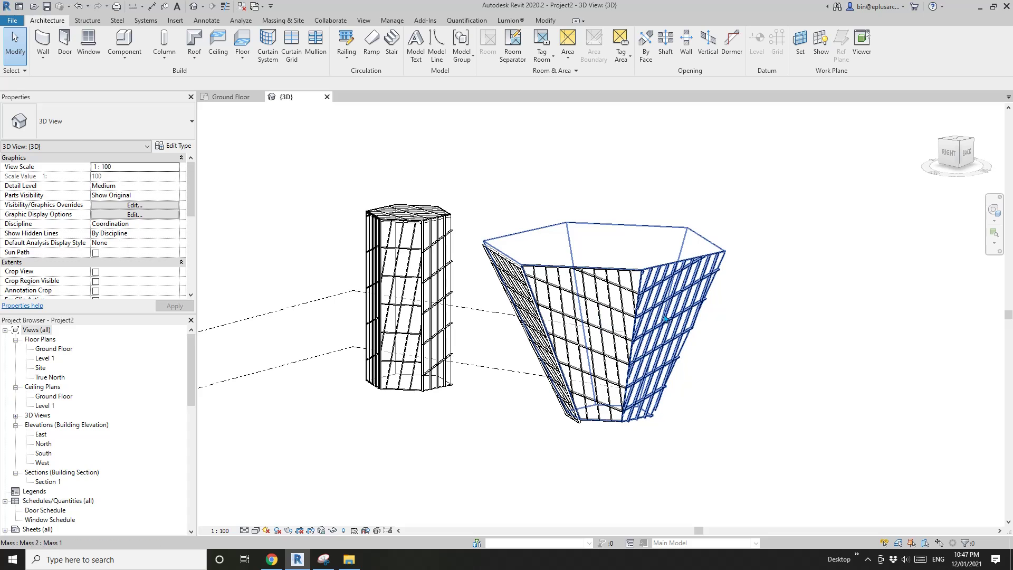
pyautogui.keyDown('shift'); pyautogui.moveTo(678, 321); pyautogui.dragTo(595, 310, button='middle'); pyautogui.keyUp('shift')
pyautogui.click(598, 308)
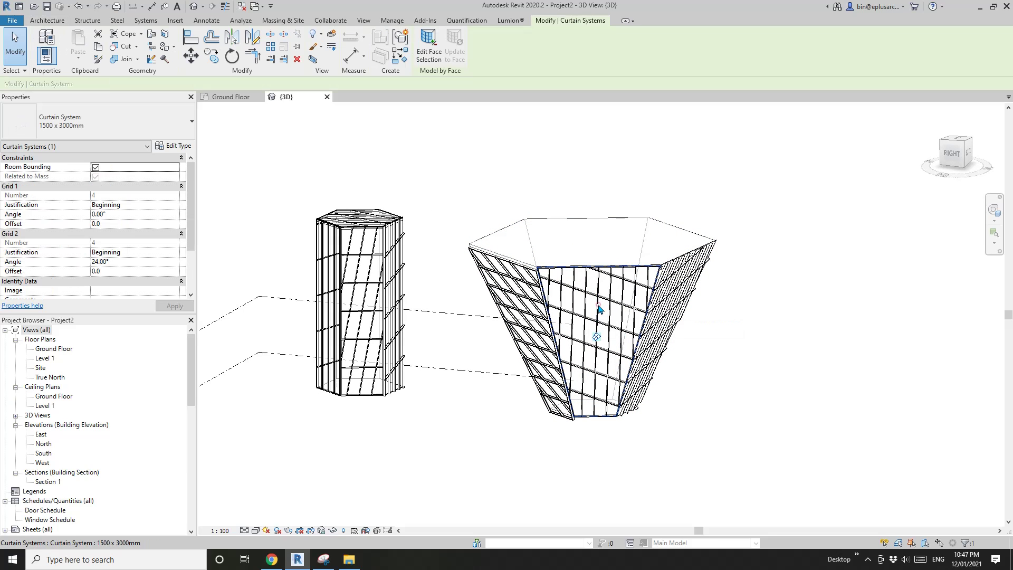
pyautogui.press('Escape')
# Copy the flared mass with its patterned face onto clear ground beyond the original.
pyautogui.keyDown('shift'); pyautogui.moveTo(599, 306); pyautogui.dragTo(532, 300, button='middle'); pyautogui.keyUp('shift')
pyautogui.click(583, 236)
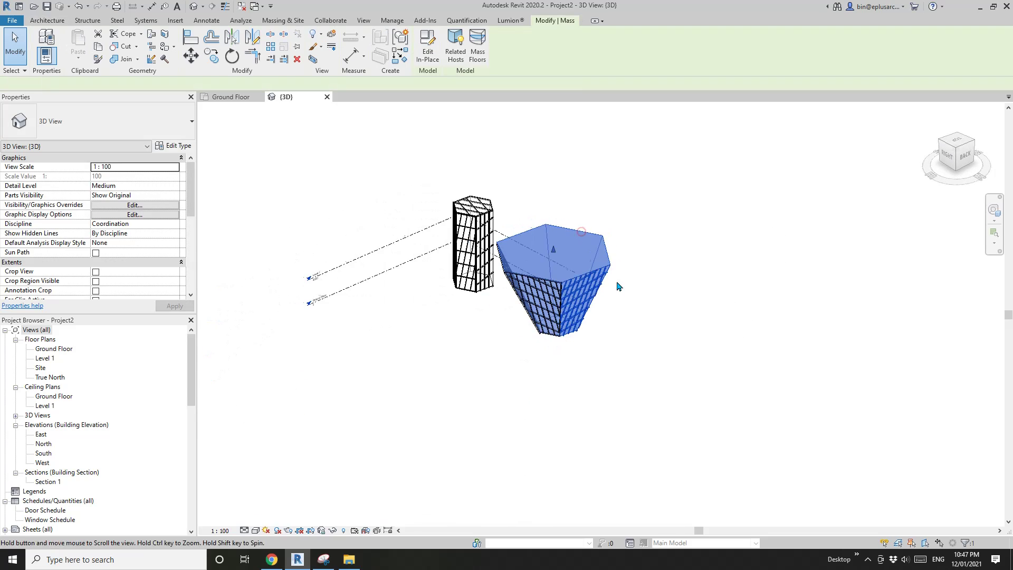
pyautogui.keyDown('shift'); pyautogui.moveTo(583, 236); pyautogui.dragTo(481, 268, button='middle'); pyautogui.keyUp('shift')
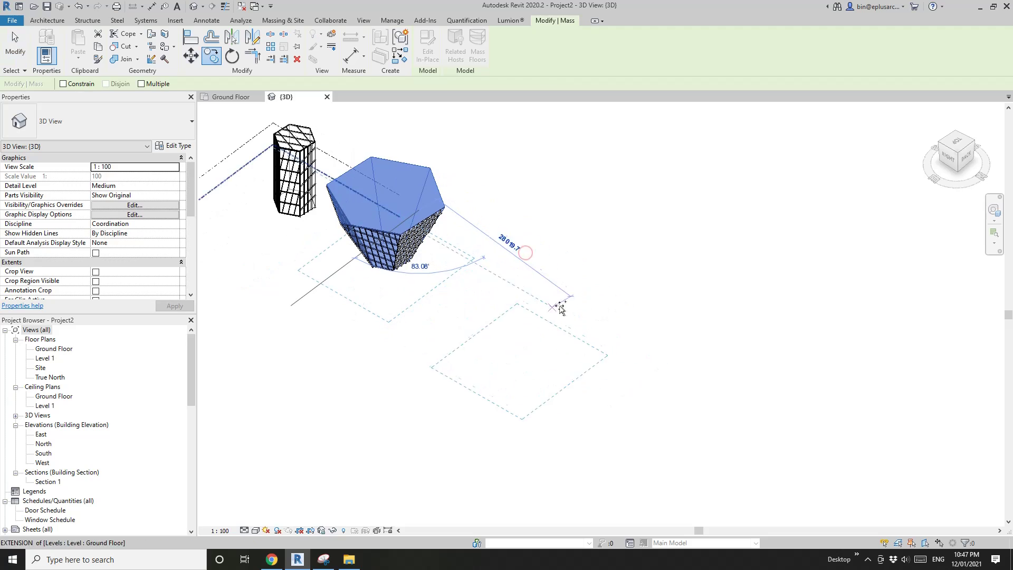
pyautogui.press('c')
pyautogui.press('o')
pyautogui.press('Escape')
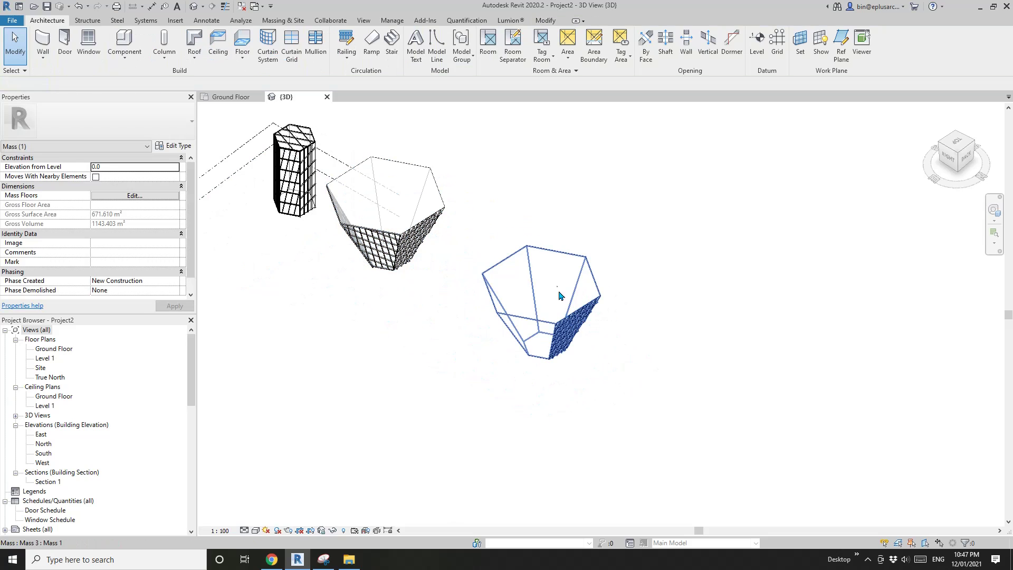
# Open the new mass copy for in-place editing and rotate its top face graphically about its centre to twist the sides.
pyautogui.click(557, 285)
pyautogui.scroll(1, 539, 292)
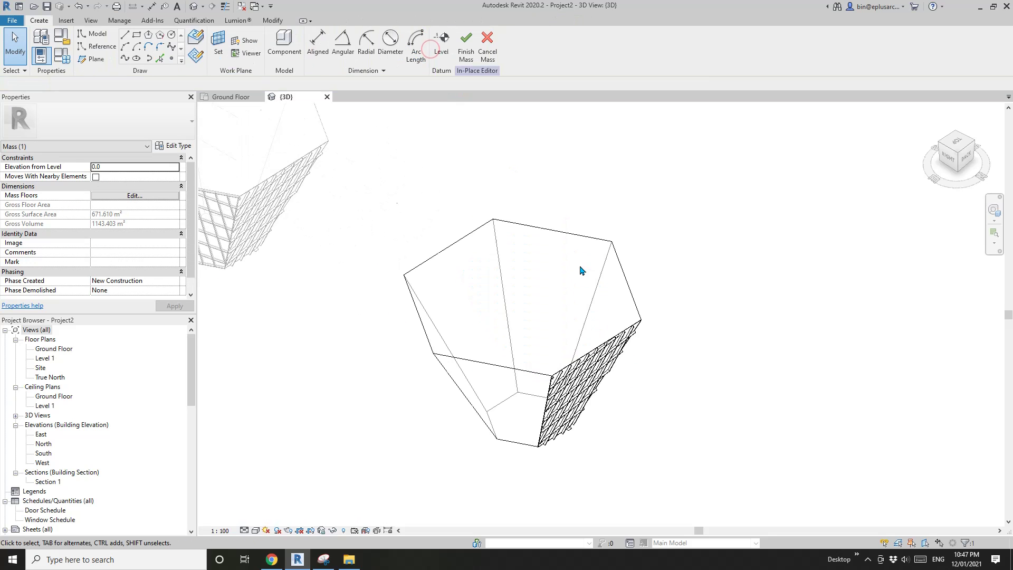
pyautogui.click(554, 278)
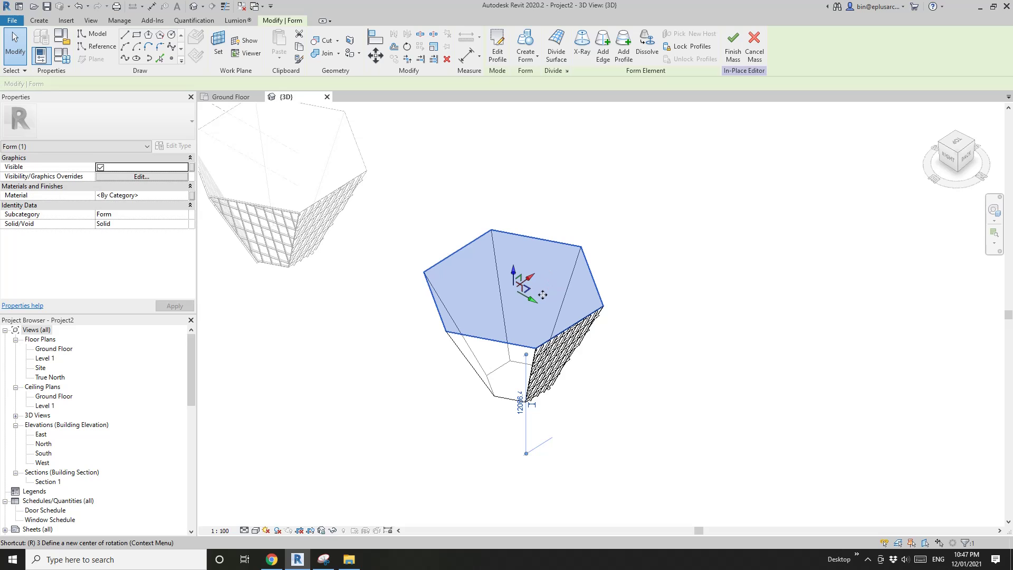
pyautogui.click(648, 256)
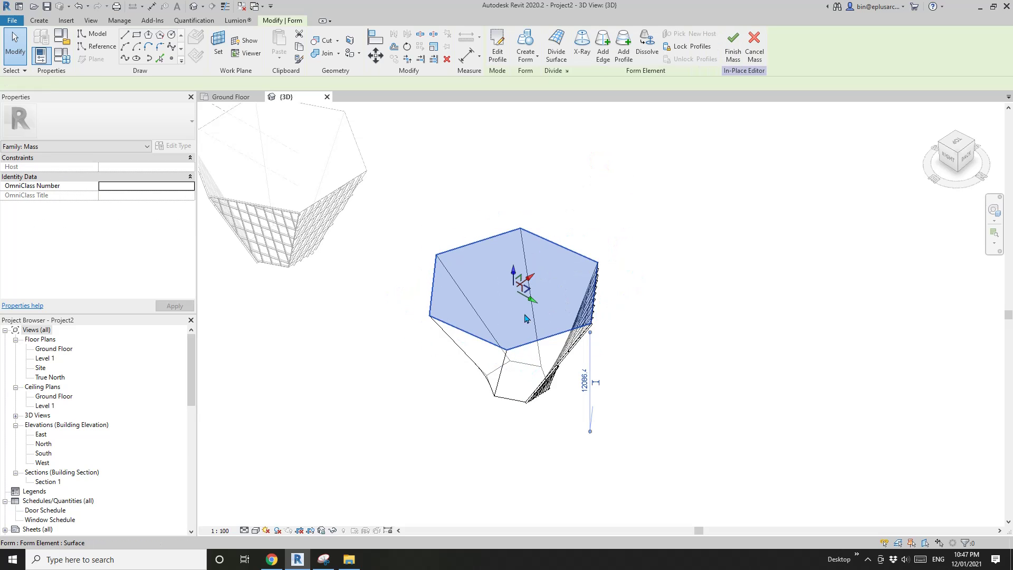
# Rotate the top face of the mass further about its centre for a stronger twist.
pyautogui.keyDown('shift'); pyautogui.moveTo(563, 350); pyautogui.dragTo(544, 435, button='middle'); pyautogui.keyUp('shift')
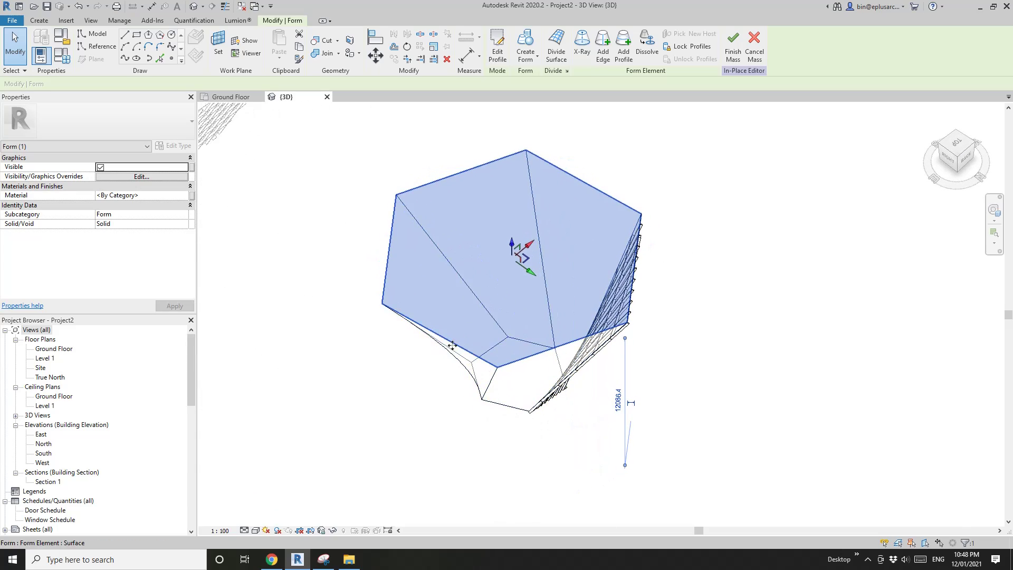
pyautogui.scroll(-1, 475, 381)
pyautogui.keyDown('shift'); pyautogui.moveTo(494, 384); pyautogui.dragTo(482, 383, button='middle'); pyautogui.keyUp('shift')
pyautogui.scroll(-2, 539, 304)
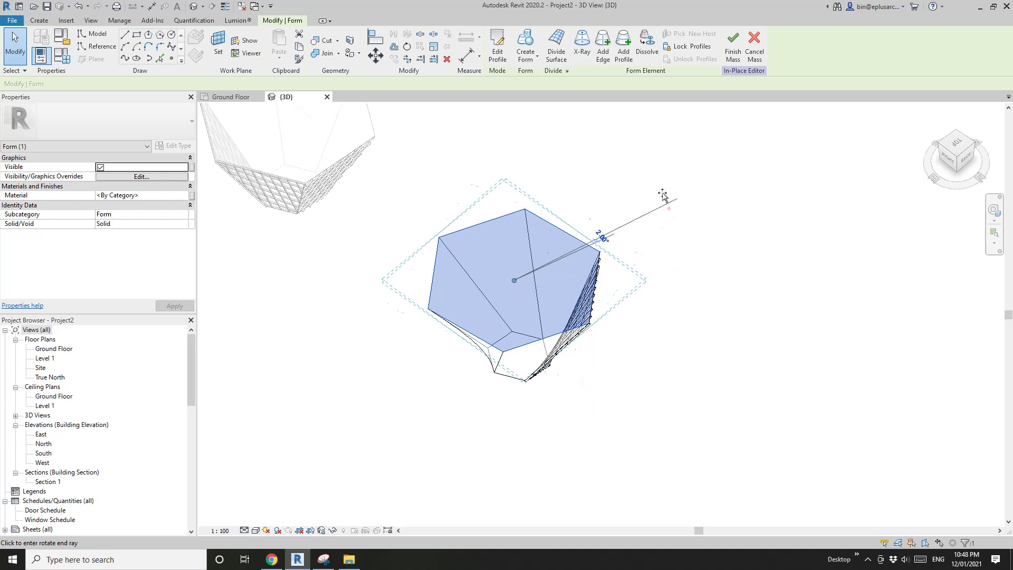
pyautogui.click(678, 271)
# Set the twisted divided surface's U grid rotation to 50° and its V grid rotation to 20°.
pyautogui.keyDown('shift'); pyautogui.moveTo(635, 286); pyautogui.dragTo(550, 341, button='middle'); pyautogui.keyUp('shift')
pyautogui.click(550, 313)
pyautogui.scroll(1, 567, 312)
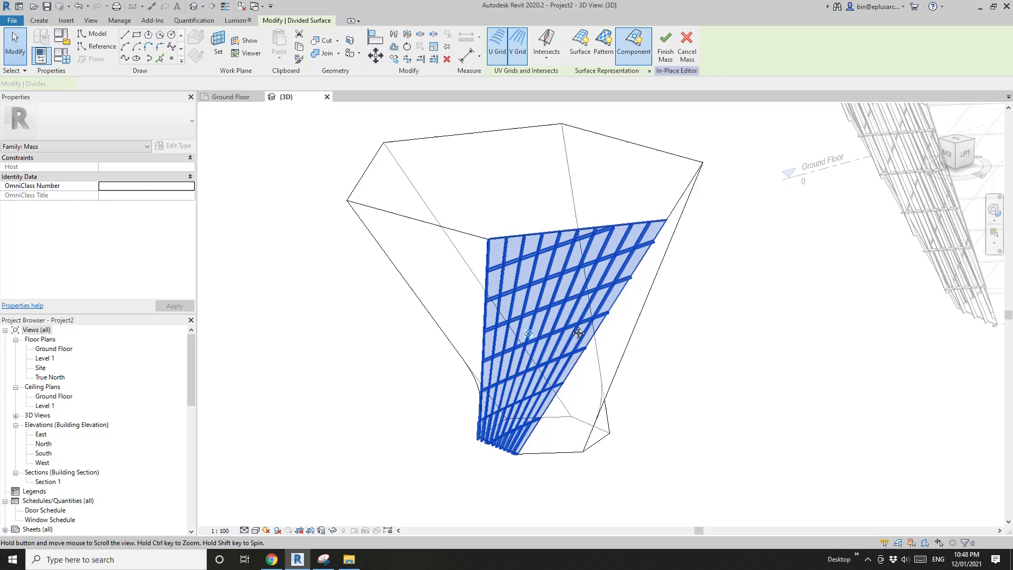
pyautogui.click(529, 336)
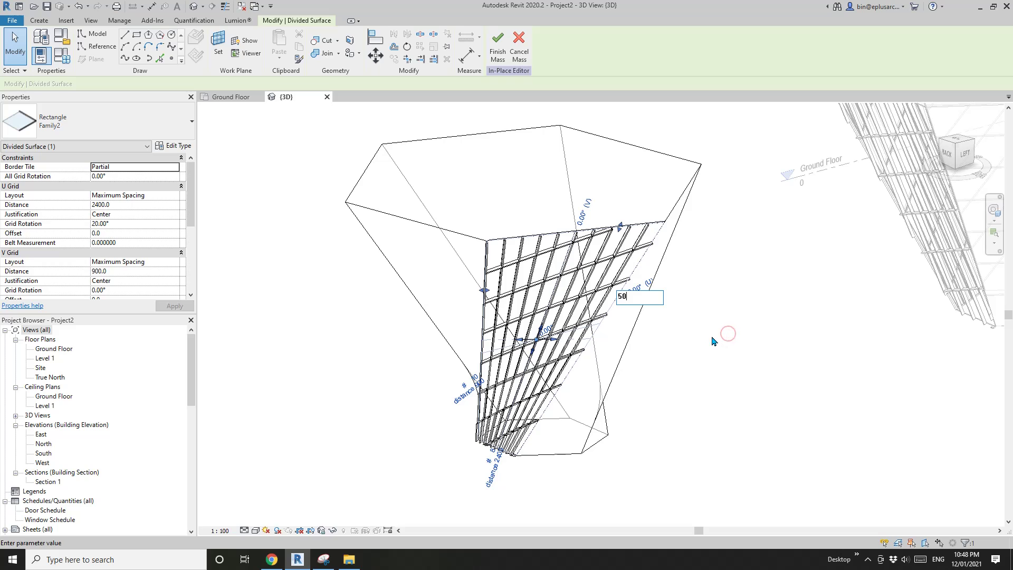
pyautogui.press('Return')
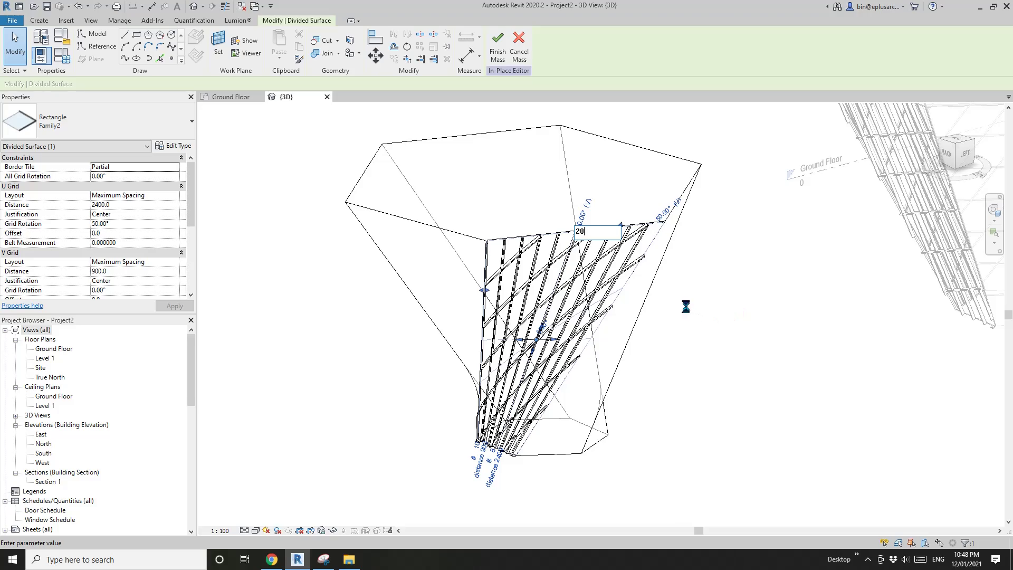
pyautogui.press('Escape')
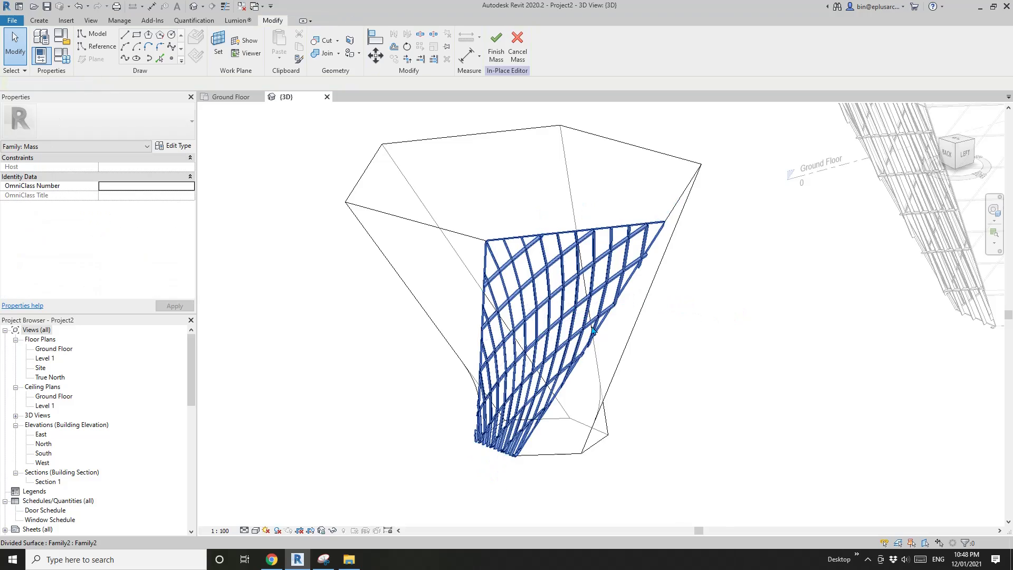
# Check the pattern on the twisted face from several angles and finish the in-place mass edit.
pyautogui.keyDown('shift'); pyautogui.moveTo(574, 310); pyautogui.dragTo(670, 344, button='middle'); pyautogui.keyUp('shift')
pyautogui.click(566, 333)
pyautogui.keyDown('shift'); pyautogui.moveTo(566, 332); pyautogui.dragTo(579, 350, button='middle'); pyautogui.keyUp('shift')
# Try to place a Storefront curtain wall by face on an uncovered face of the twisted mass.
pyautogui.click(42, 21)
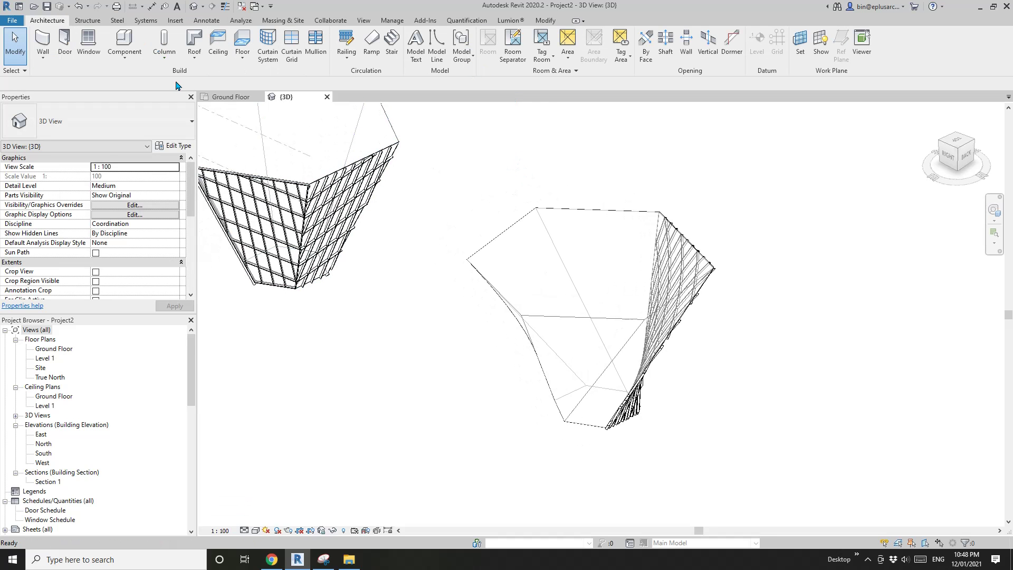
pyautogui.click(46, 59)
pyautogui.click(62, 113)
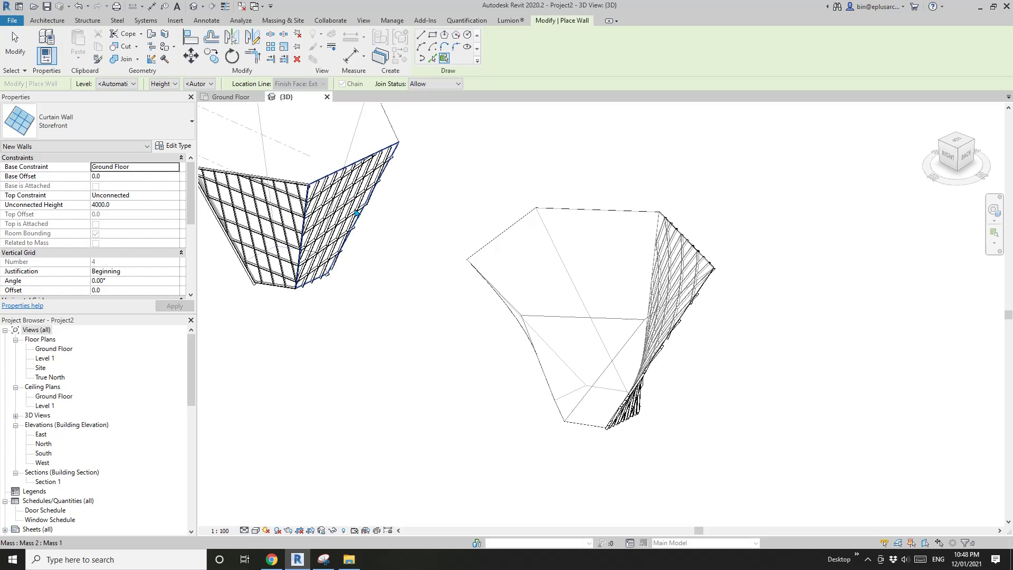
pyautogui.scroll(1, 355, 210)
pyautogui.scroll(-1, 354, 209)
pyautogui.moveTo(466, 259); pyautogui.dragTo(437, 234, button='middle')
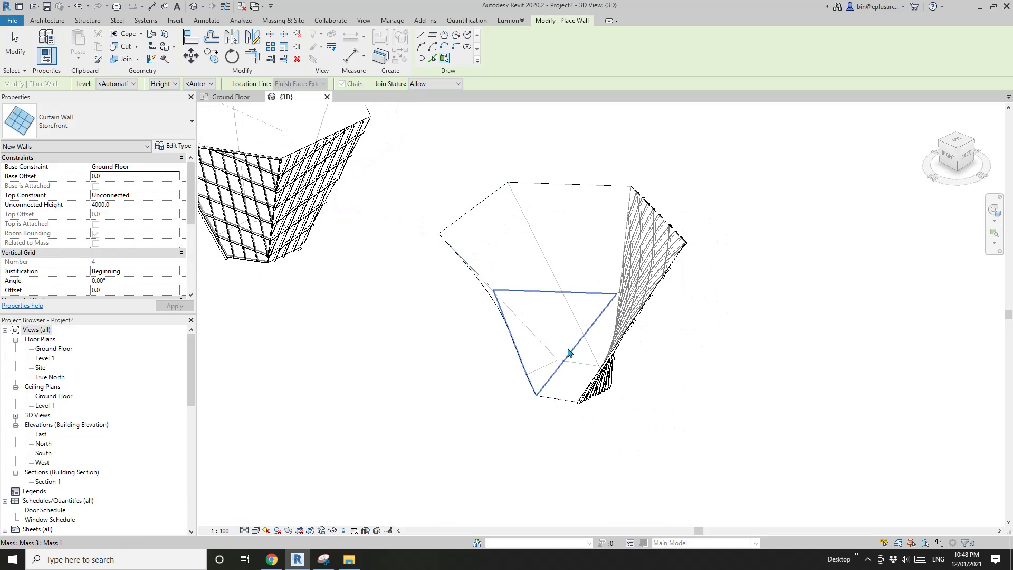
pyautogui.keyDown('shift'); pyautogui.moveTo(569, 352); pyautogui.dragTo(590, 350, button='middle'); pyautogui.keyUp('shift')
pyautogui.click(555, 361)
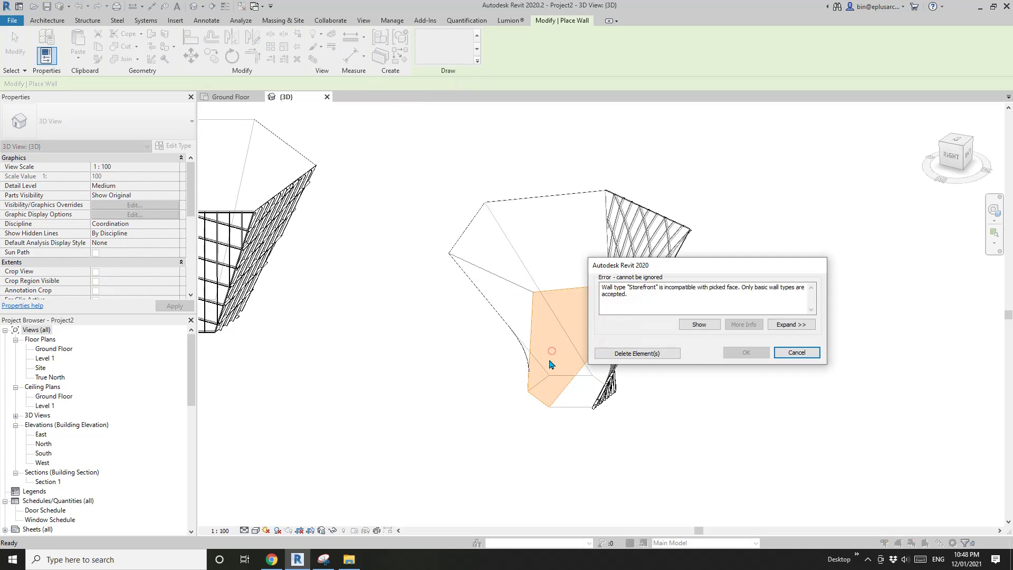
pyautogui.click(791, 359)
pyautogui.scroll(-2, 731, 353)
pyautogui.keyDown('shift'); pyautogui.moveTo(730, 353); pyautogui.dragTo(799, 353, button='middle'); pyautogui.keyUp('shift')
pyautogui.scroll(2, 633, 305)
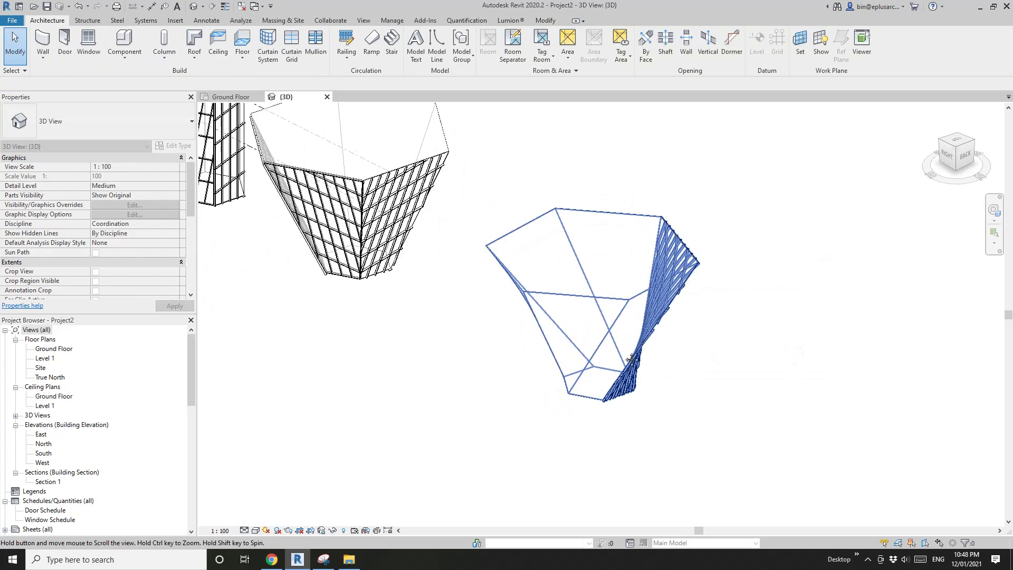
# Create a 1500 x 3000mm curtain system on an uncovered twisted face of the mass.
pyautogui.click(268, 54)
pyautogui.click(578, 349)
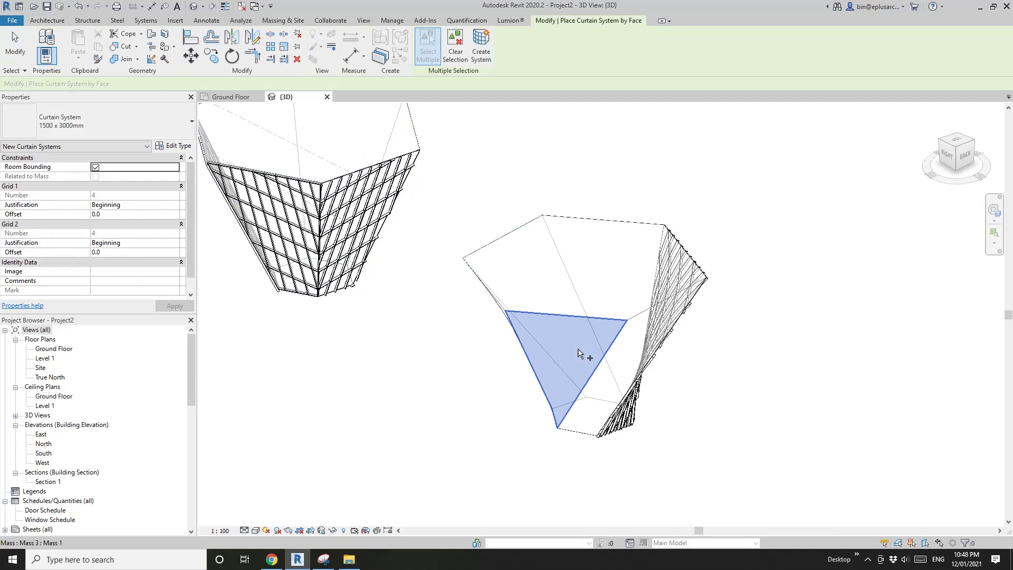
pyautogui.keyDown('shift'); pyautogui.moveTo(584, 387); pyautogui.dragTo(491, 101, button='middle'); pyautogui.keyUp('shift')
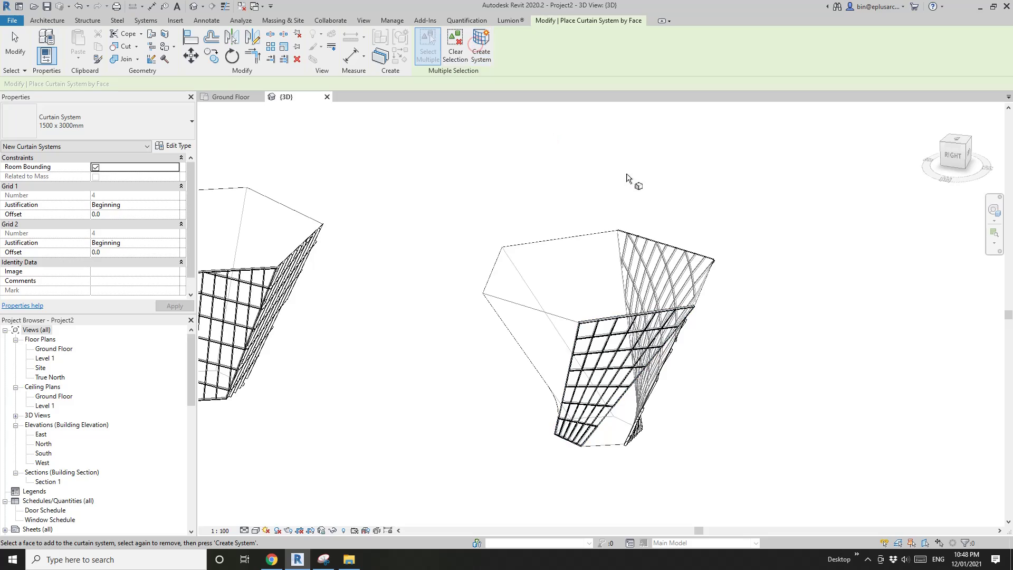
pyautogui.keyDown('shift'); pyautogui.moveTo(637, 328); pyautogui.dragTo(670, 252, button='middle'); pyautogui.keyUp('shift')
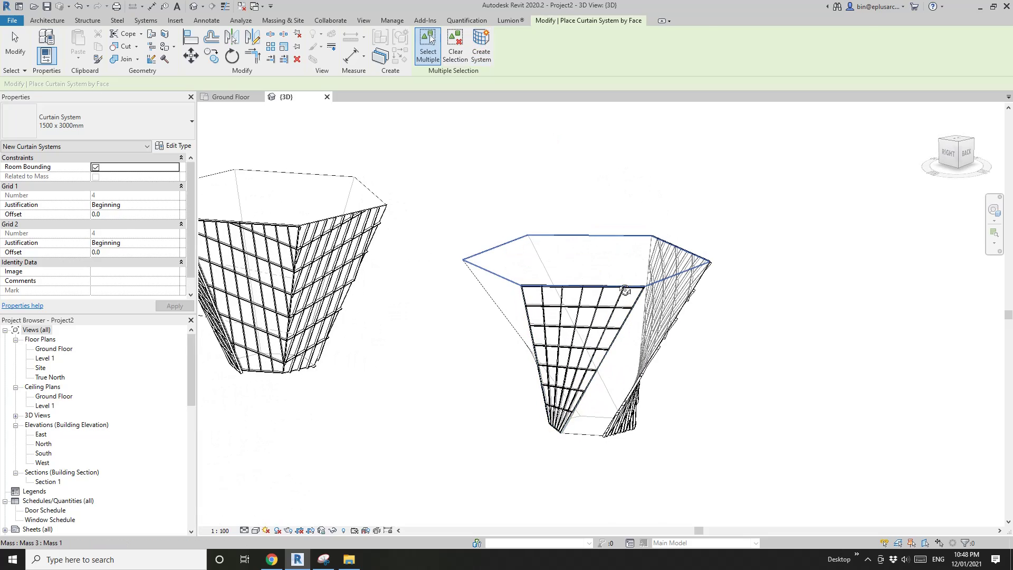
pyautogui.press('Escape')
pyautogui.scroll(2, 628, 329)
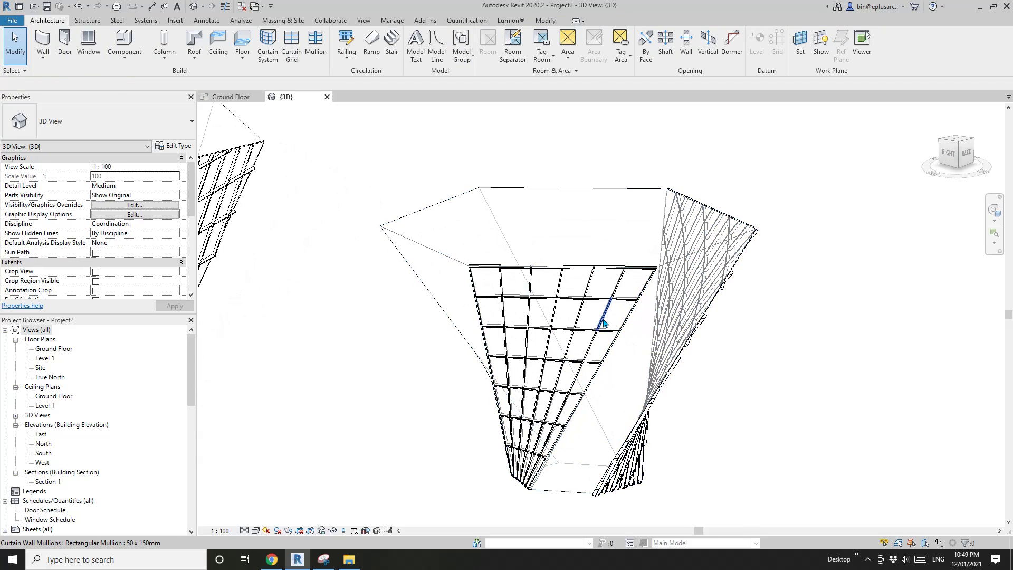
# Examine the new curtain system and its grid layout settings on the twisted face from several angles.
pyautogui.click(604, 323)
pyautogui.keyDown('shift'); pyautogui.moveTo(480, 310); pyautogui.dragTo(424, 290, button='middle'); pyautogui.keyUp('shift')
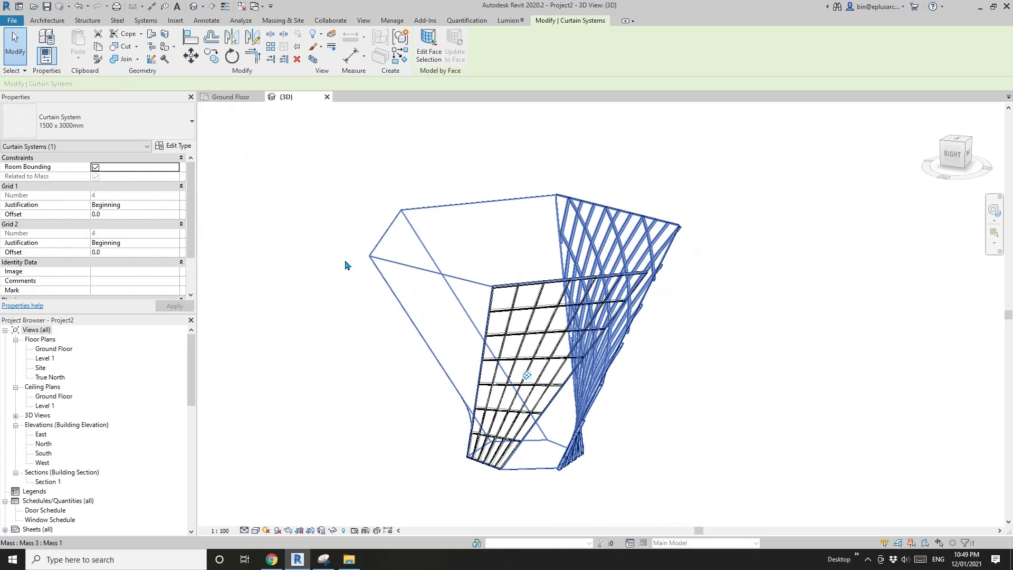
pyautogui.click(527, 376)
pyautogui.keyDown('shift'); pyautogui.moveTo(528, 378); pyautogui.dragTo(588, 315, button='middle'); pyautogui.keyUp('shift')
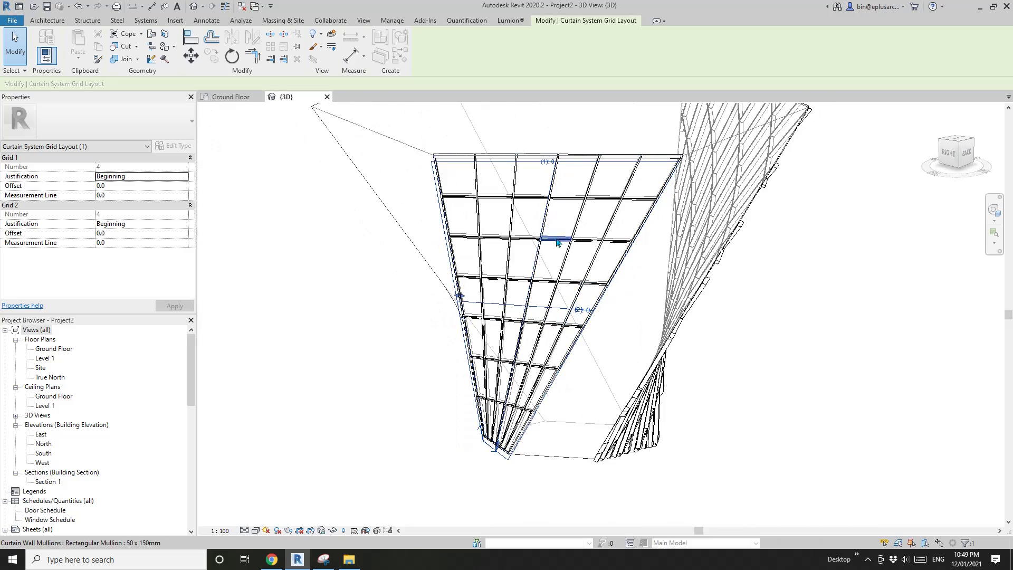
pyautogui.moveTo(547, 274)
pyautogui.keyDown('shift'); pyautogui.mouseDown(button='middle')
pyautogui.moveTo(640, 287)
pyautogui.moveTo(554, 293)
pyautogui.mouseUp(button='middle'); pyautogui.keyUp('shift')
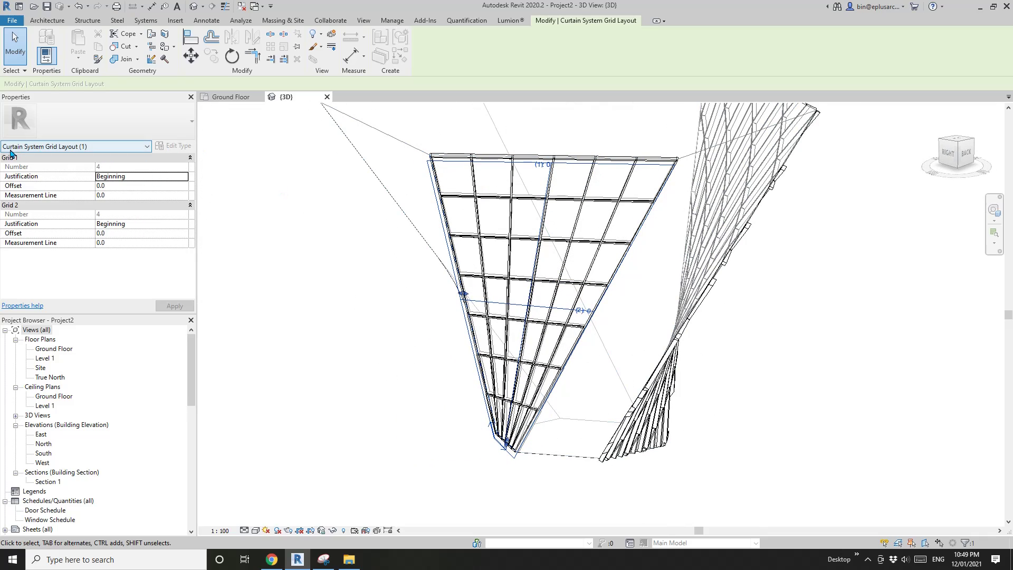
pyautogui.moveTo(500, 234); pyautogui.dragTo(488, 235, button='middle')
pyautogui.press('Escape')
pyautogui.scroll(-2, 561, 267)
pyautogui.moveTo(561, 267); pyautogui.dragTo(507, 309, button='middle')
pyautogui.scroll(3, 527, 294)
pyautogui.scroll(-3, 550, 253)
pyautogui.keyDown('shift'); pyautogui.moveTo(590, 310); pyautogui.dragTo(575, 335, button='middle'); pyautogui.keyUp('shift')
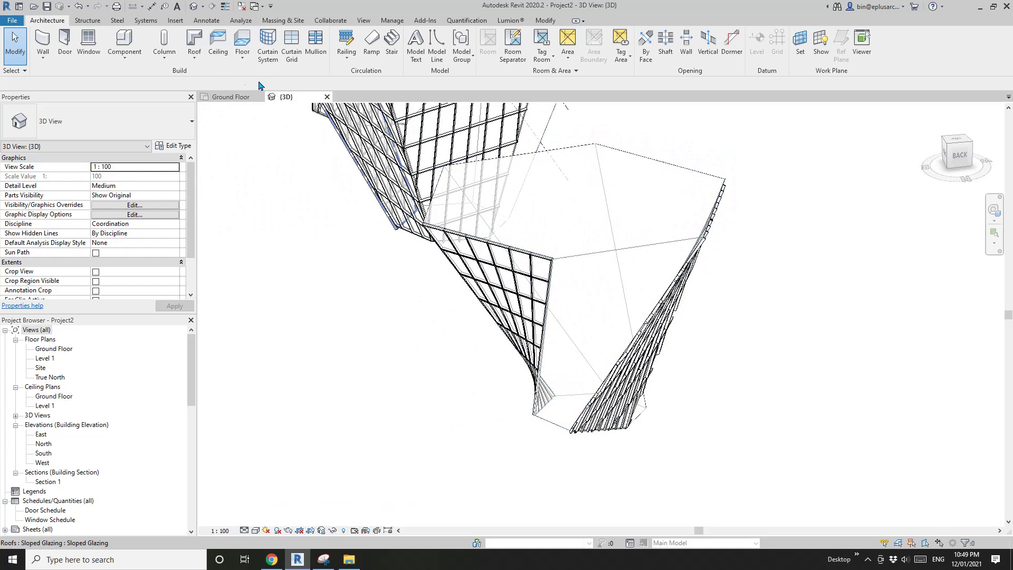
# Try to place a roof by face on an uncovered face of the strongly twisted mass.
pyautogui.click(194, 61)
pyautogui.click(232, 122)
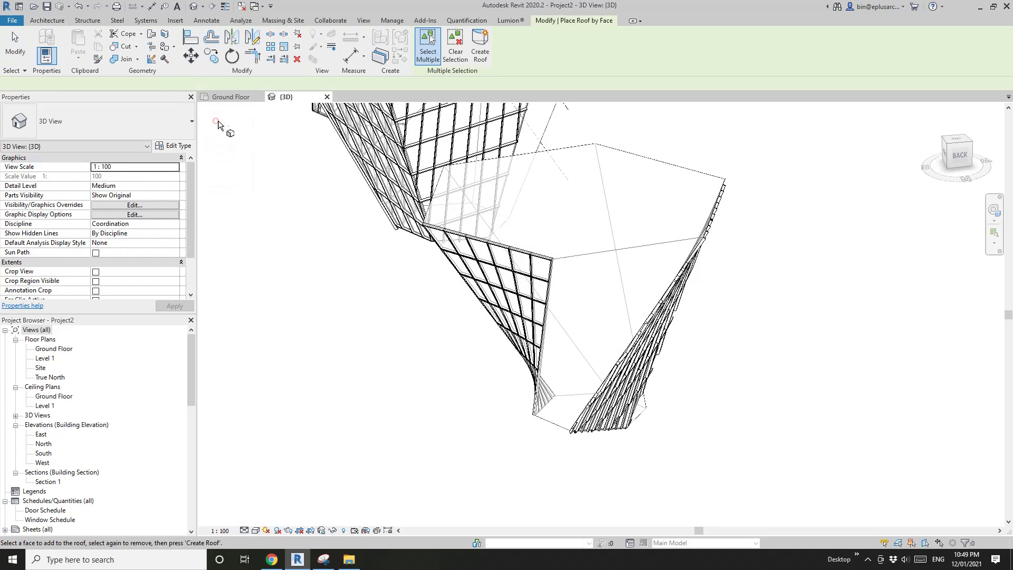
pyautogui.keyDown('shift'); pyautogui.moveTo(596, 315); pyautogui.dragTo(493, 245, button='middle'); pyautogui.keyUp('shift')
pyautogui.press('Escape')
pyautogui.press('Escape')
# Open the twisted mass for in-place editing and rotate its top face back about its centre to reduce the twist.
pyautogui.click(493, 245)
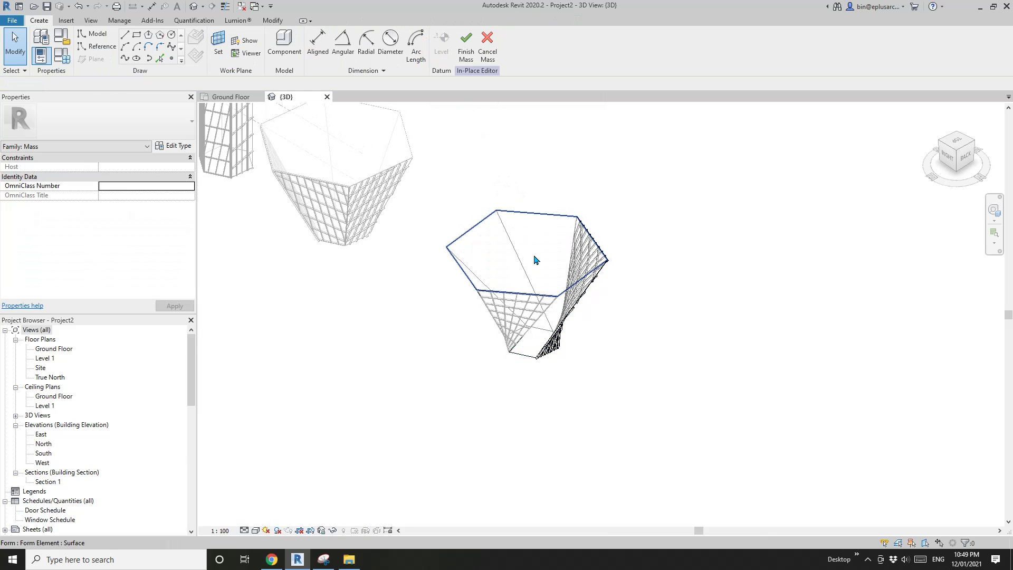
pyautogui.click(539, 251)
pyautogui.scroll(1, 544, 252)
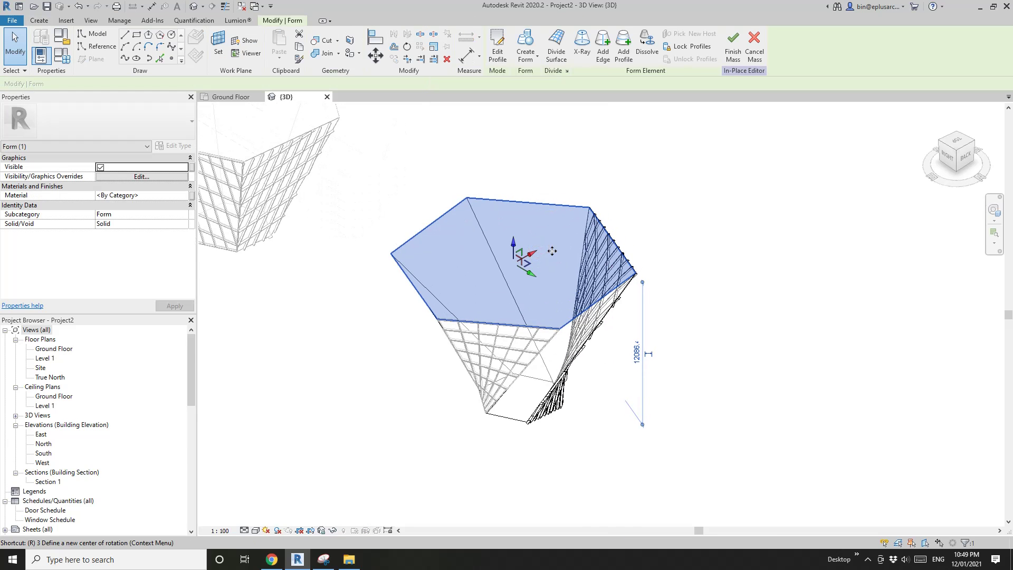
pyautogui.click(607, 158)
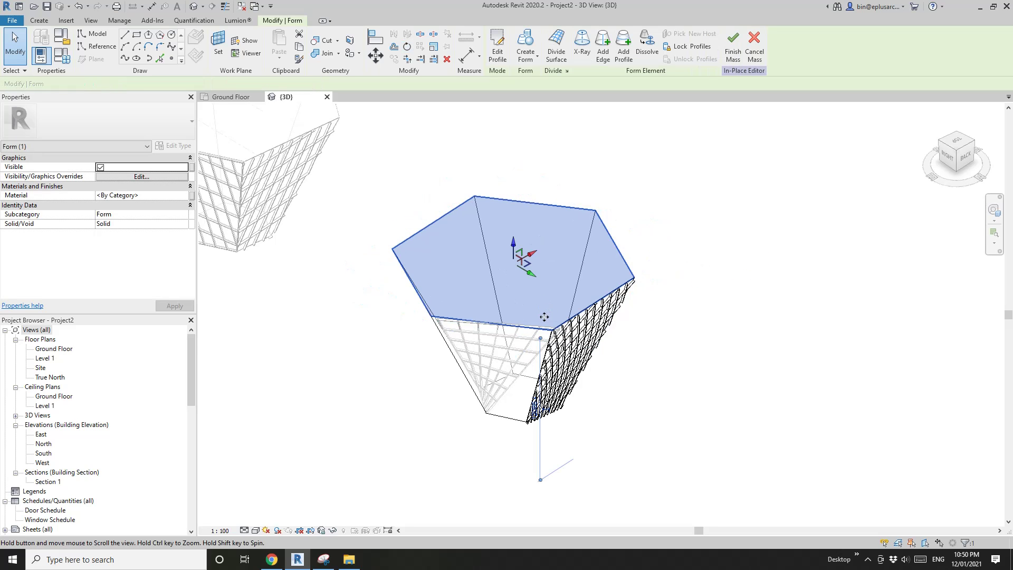
# Rotate the top face back by about another 20° and finish the in-place mass edit.
pyautogui.keyDown('shift'); pyautogui.moveTo(543, 316); pyautogui.dragTo(506, 358, button='middle'); pyautogui.keyUp('shift')
pyautogui.press('o')
pyautogui.click(623, 257)
pyautogui.click(623, 226)
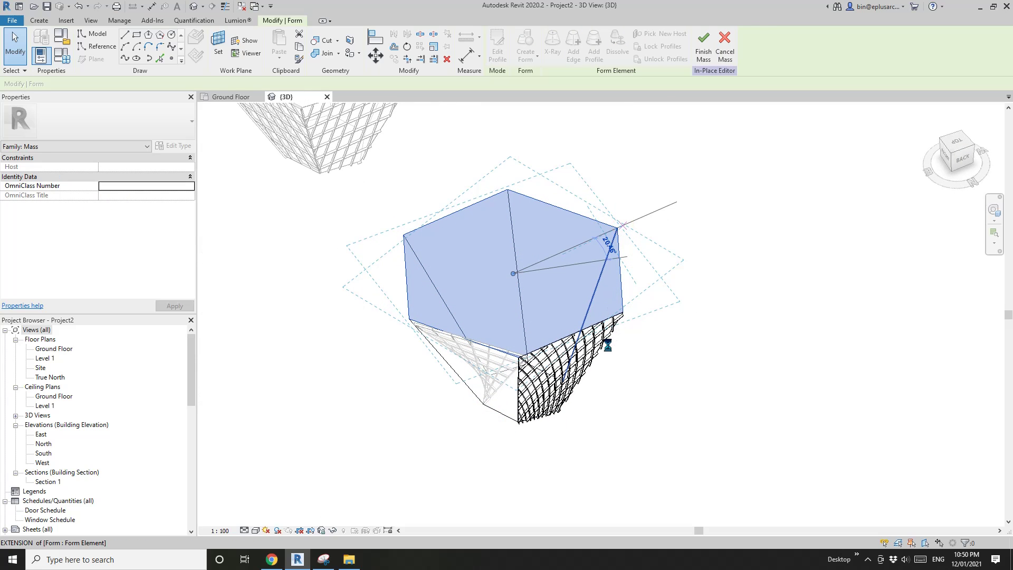
pyautogui.keyDown('shift'); pyautogui.moveTo(612, 351); pyautogui.dragTo(641, 165, button='middle'); pyautogui.keyUp('shift')
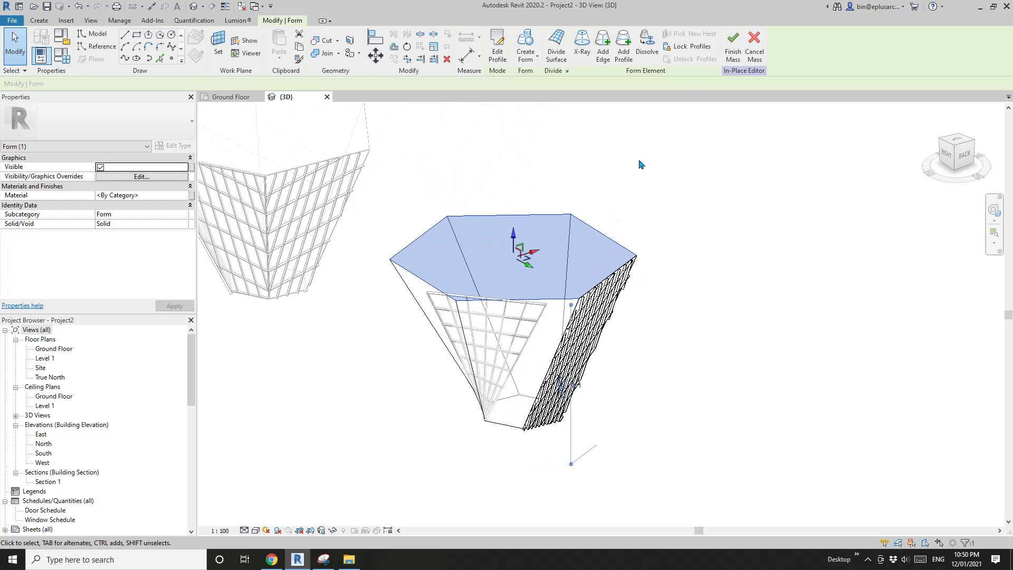
pyautogui.click(733, 46)
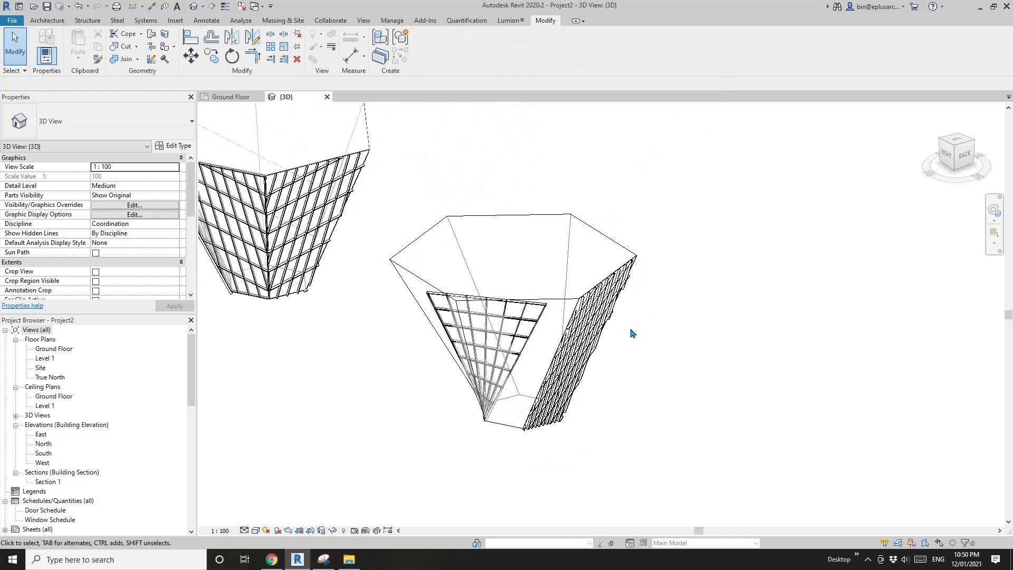
# Update the curtain system to follow the changed face of the mass.
pyautogui.scroll(2, 458, 313)
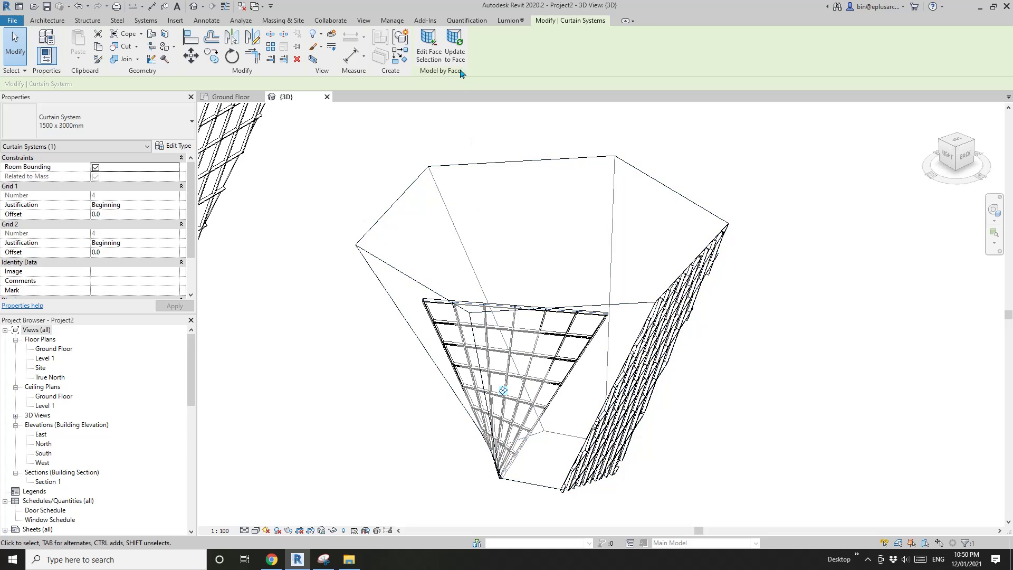
pyautogui.click(455, 53)
pyautogui.press('Escape')
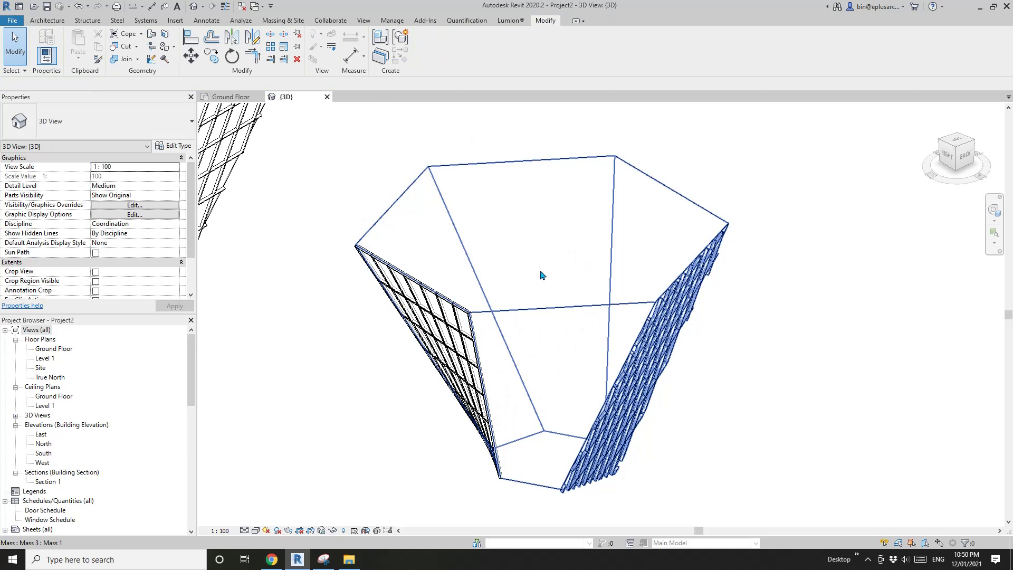
# Start a Sloped Glazing roof by face and pick an uncovered side face of the reduced-twist mass.
pyautogui.scroll(-2, 543, 276)
pyautogui.keyDown('shift'); pyautogui.moveTo(543, 276); pyautogui.dragTo(509, 287, button='middle'); pyautogui.keyUp('shift')
pyautogui.click(51, 22)
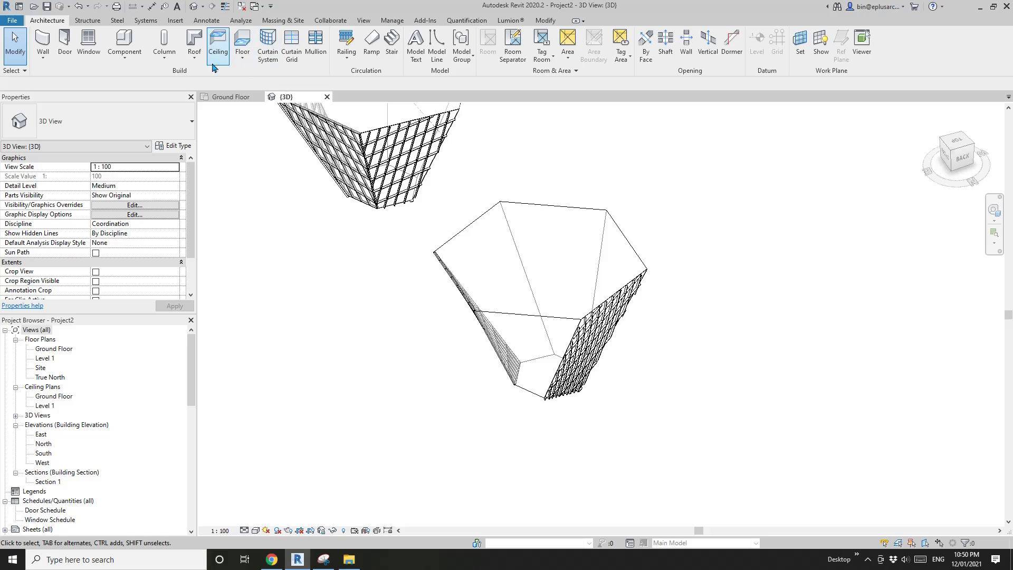
pyautogui.click(195, 58)
pyautogui.click(213, 120)
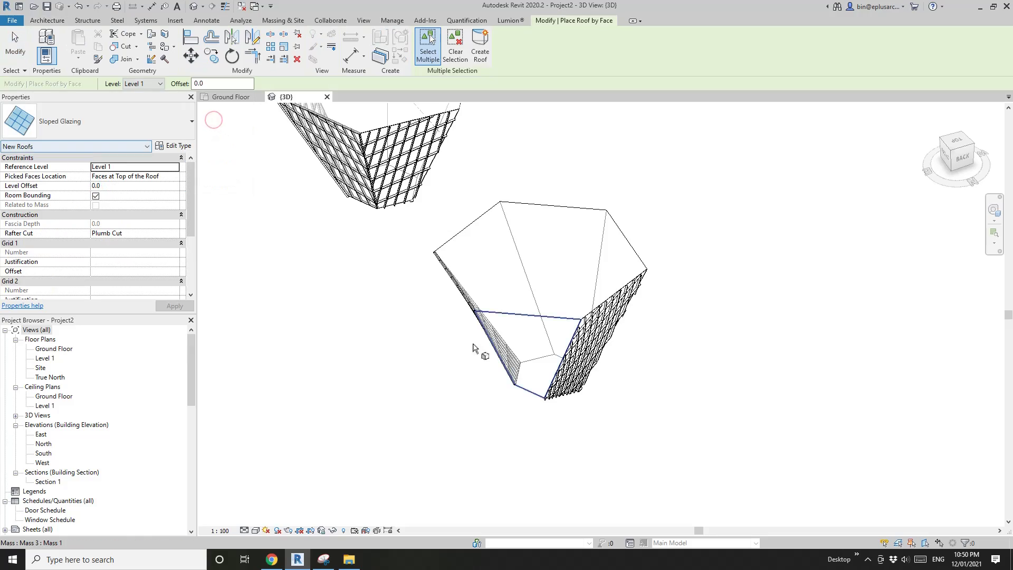
pyautogui.moveTo(538, 355)
pyautogui.keyDown('shift'); pyautogui.mouseDown(button='middle')
pyautogui.moveTo(626, 355)
pyautogui.moveTo(355, 296)
pyautogui.moveTo(516, 357)
pyautogui.moveTo(445, 446)
pyautogui.moveTo(522, 409)
pyautogui.moveTo(658, 301)
pyautogui.moveTo(683, 253)
pyautogui.moveTo(670, 233)
pyautogui.moveTo(651, 240)
pyautogui.moveTo(652, 289)
pyautogui.moveTo(547, 366)
pyautogui.moveTo(631, 389)
pyautogui.moveTo(534, 435)
pyautogui.moveTo(520, 323)
pyautogui.moveTo(517, 344)
pyautogui.mouseUp(button='middle'); pyautogui.keyUp('shift')
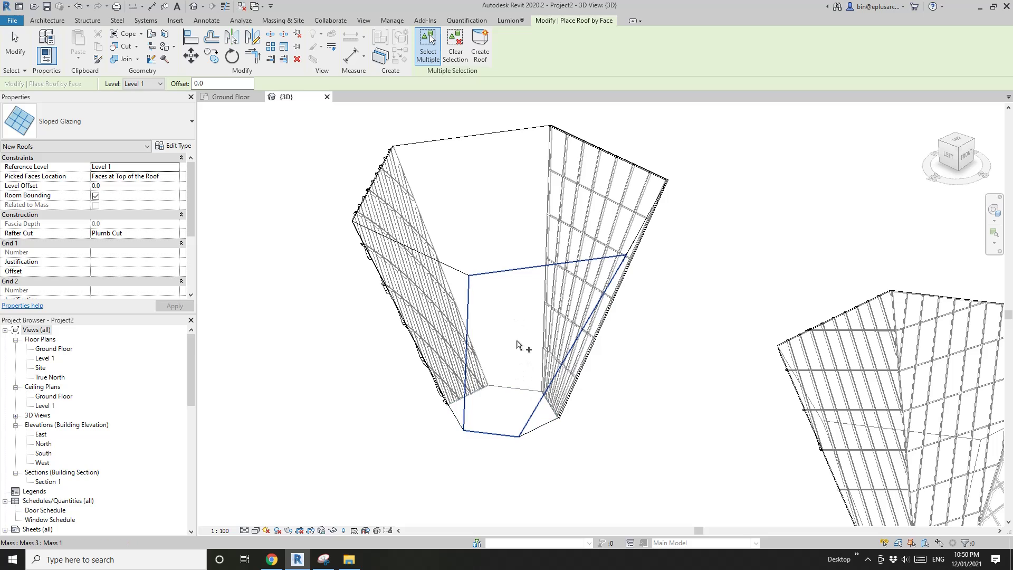
pyautogui.click(524, 328)
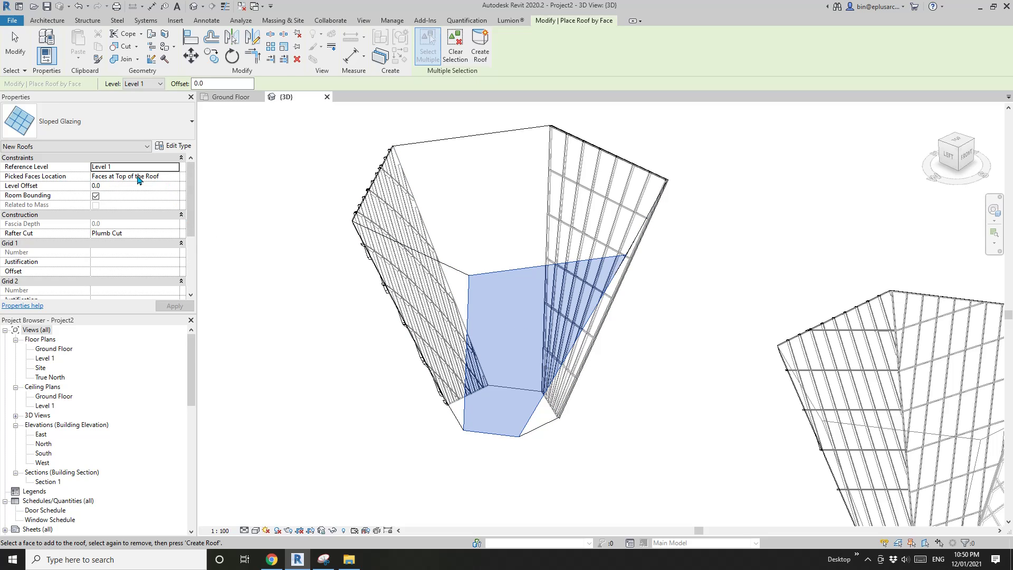
# Set the picked faces location to Faces at Bottom of the Roof and create the sloped glazing roof.
pyautogui.click(174, 179)
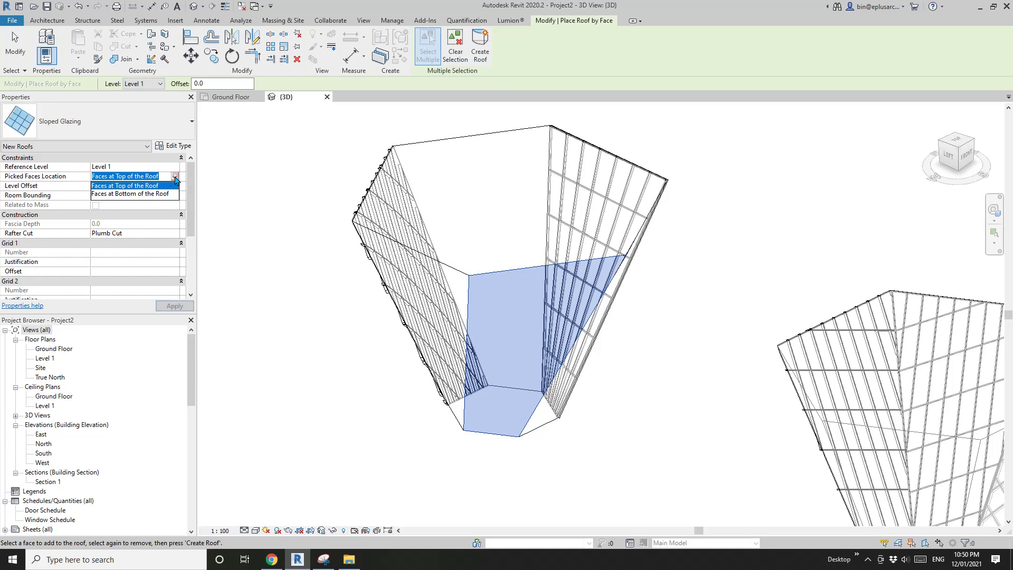
pyautogui.click(139, 194)
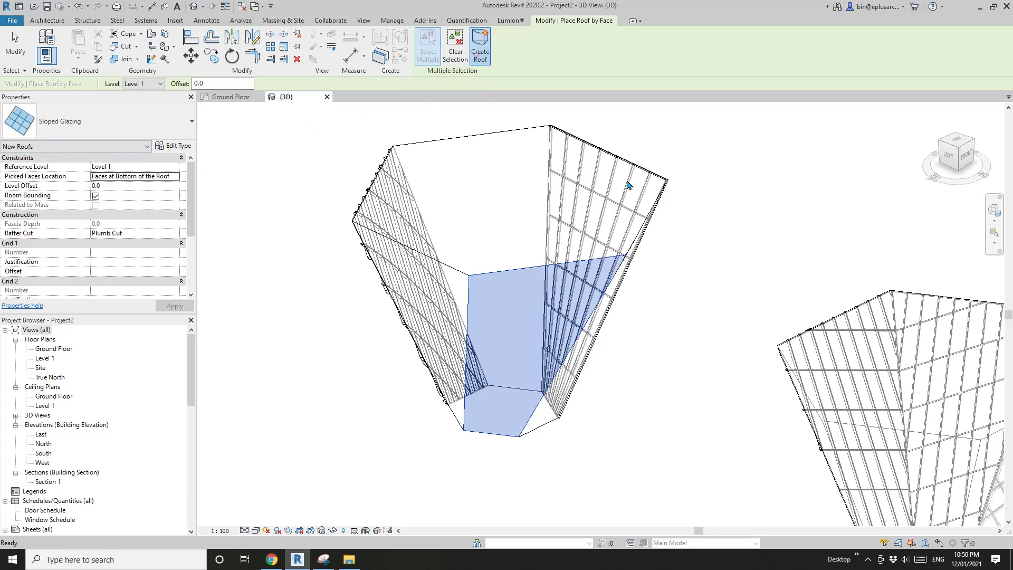
pyautogui.click(480, 46)
pyautogui.keyDown('shift'); pyautogui.moveTo(515, 276); pyautogui.dragTo(766, 319, button='middle'); pyautogui.keyUp('shift')
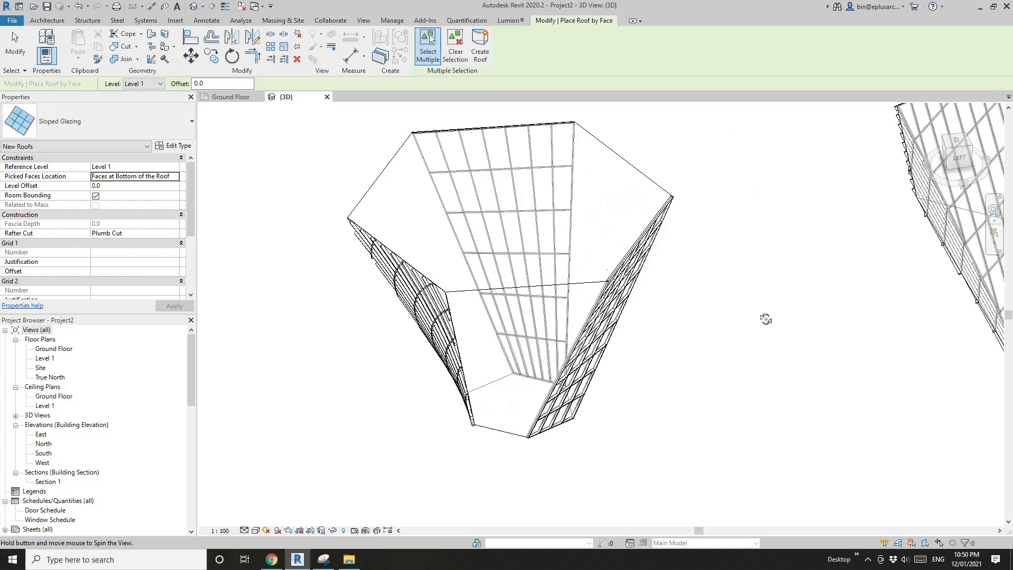
pyautogui.press('Escape')
pyautogui.press('Escape')
# Select the new sloped glazing on the mass and examine its grid layout settings.
pyautogui.keyDown('shift'); pyautogui.moveTo(647, 318); pyautogui.dragTo(520, 338, button='middle'); pyautogui.keyUp('shift')
pyautogui.scroll(1, 520, 338)
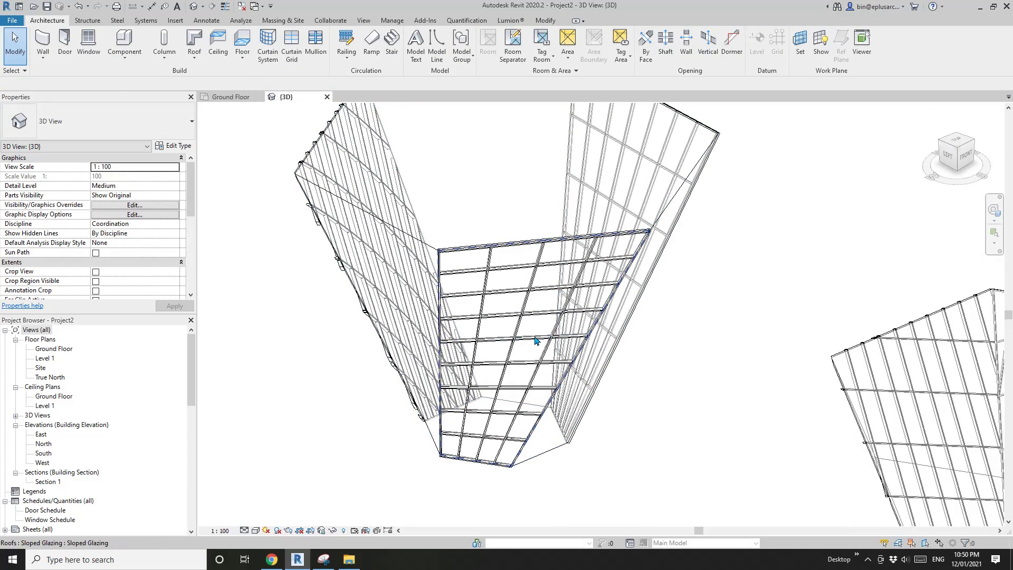
pyautogui.click(536, 340)
pyautogui.keyDown('shift'); pyautogui.moveTo(535, 339); pyautogui.dragTo(515, 357, button='middle'); pyautogui.keyUp('shift')
pyautogui.click(512, 358)
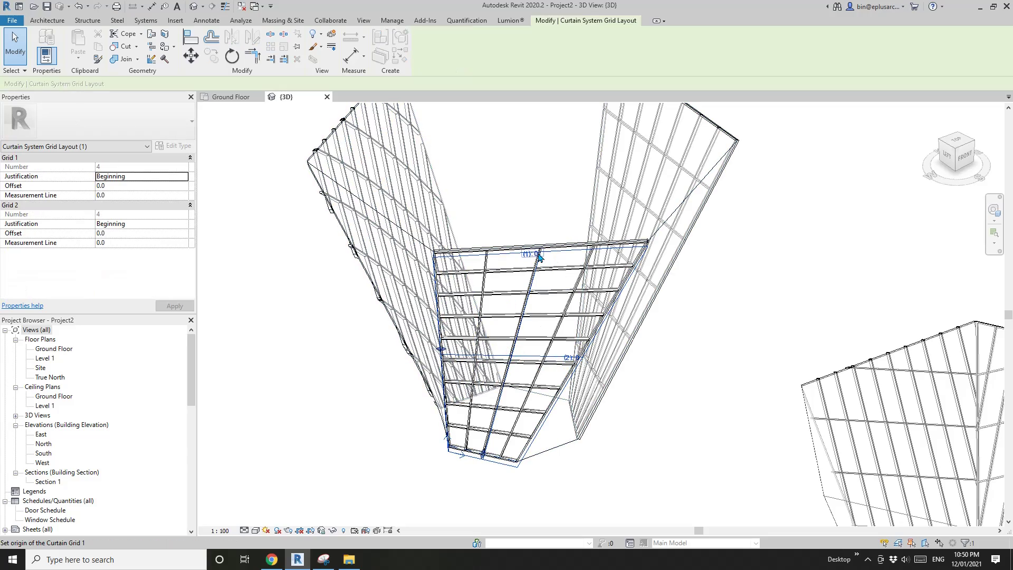
pyautogui.scroll(-2, 529, 252)
pyautogui.keyDown('shift'); pyautogui.moveTo(528, 253); pyautogui.dragTo(593, 202, button='middle'); pyautogui.keyUp('shift')
pyautogui.click(593, 203)
# Examine the sloped glazing roof's properties and compare its grid with the neighbouring covered faces from different angles.
pyautogui.keyDown('shift'); pyautogui.moveTo(601, 244); pyautogui.dragTo(546, 294, button='middle'); pyautogui.keyUp('shift')
pyautogui.scroll(2, 545, 293)
pyautogui.click(527, 280)
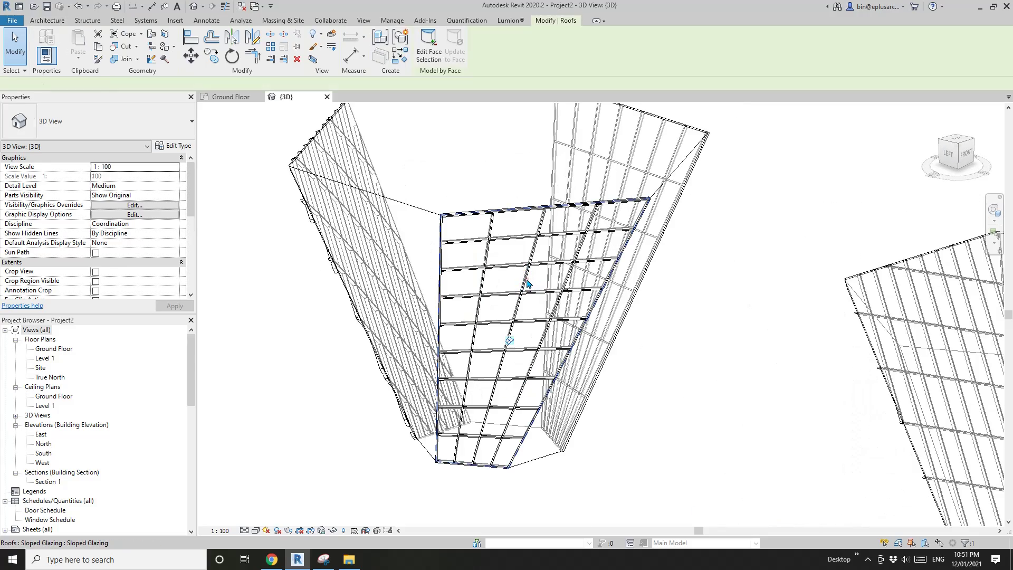
pyautogui.scroll(-2, 537, 269)
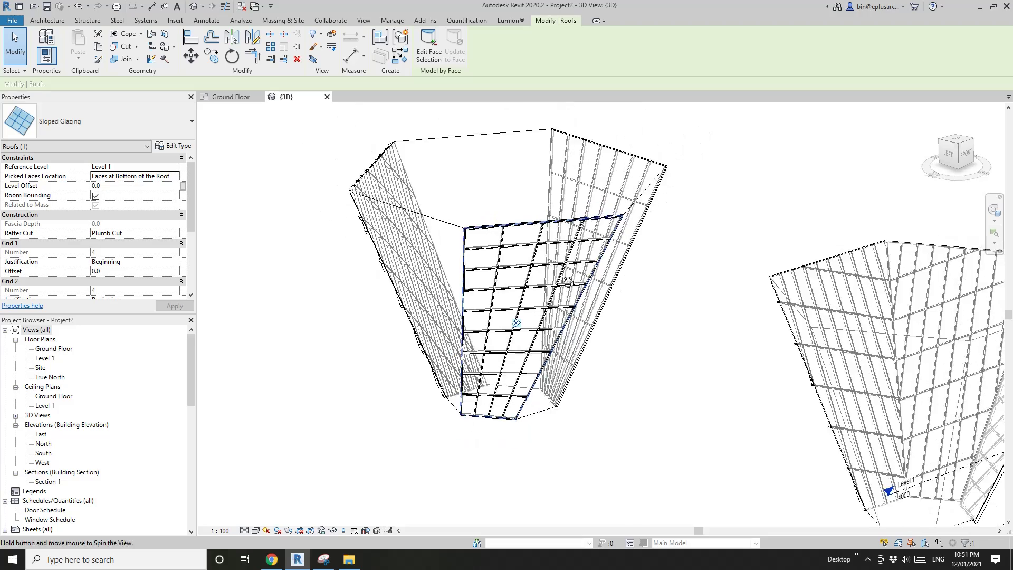
pyautogui.keyDown('shift'); pyautogui.moveTo(566, 276); pyautogui.dragTo(586, 243, button='middle'); pyautogui.keyUp('shift')
pyautogui.scroll(1, 546, 296)
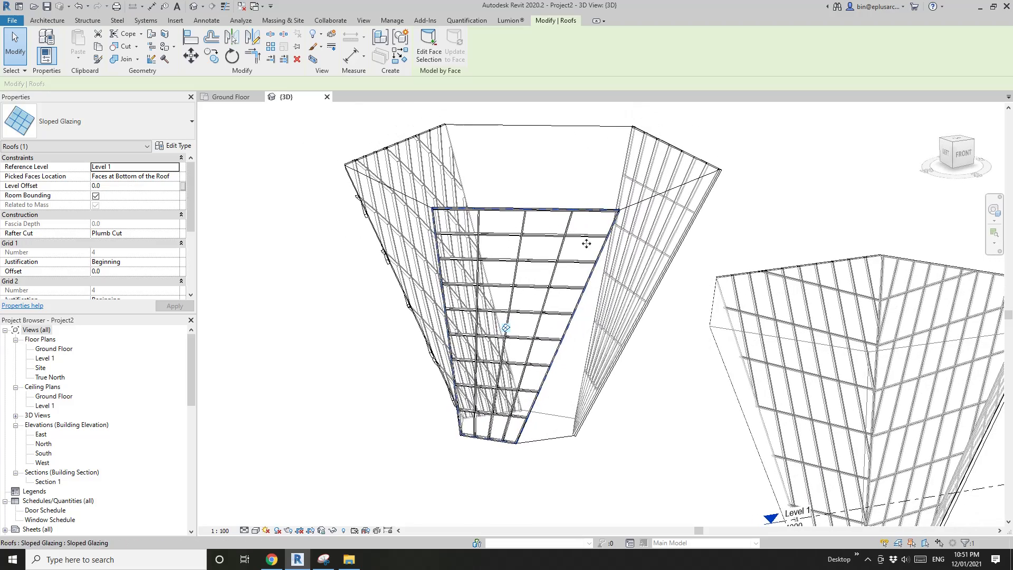
pyautogui.click(639, 214)
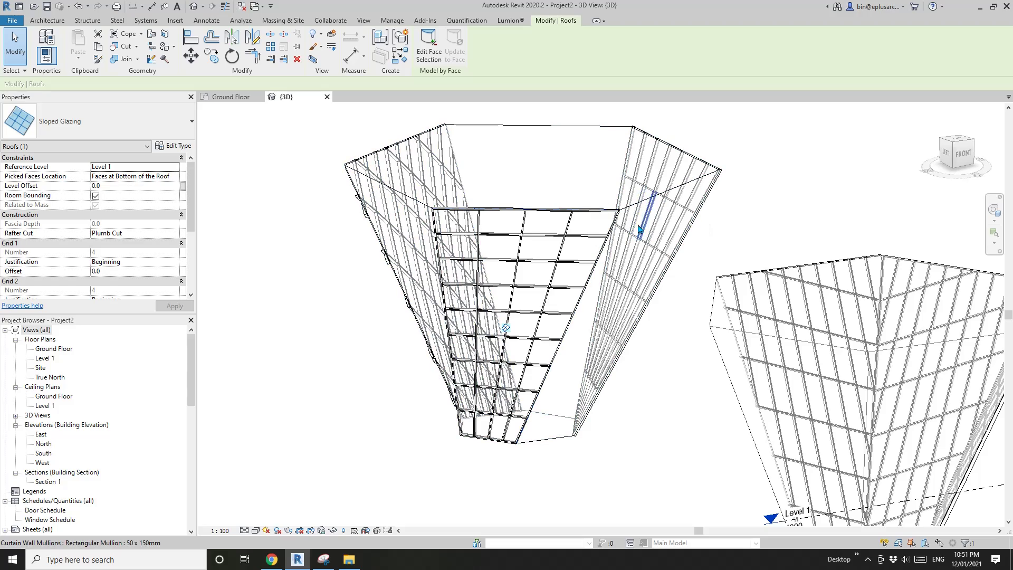
# Select the reduced-twist mass and examine its glazed and uncovered faces from above and from the side.
pyautogui.keyDown('shift'); pyautogui.moveTo(577, 276); pyautogui.dragTo(481, 318, button='middle'); pyautogui.keyUp('shift')
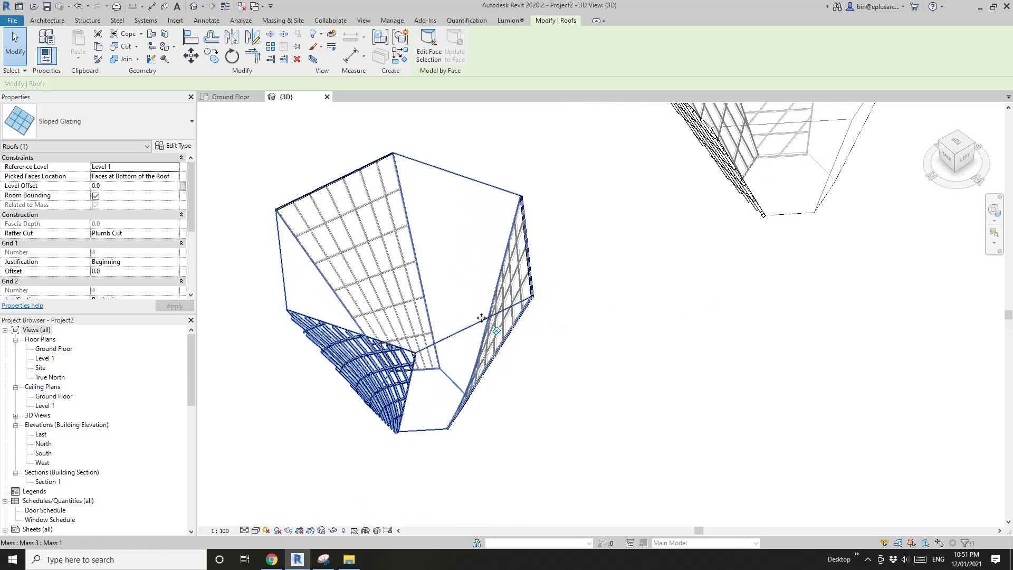
pyautogui.click(481, 324)
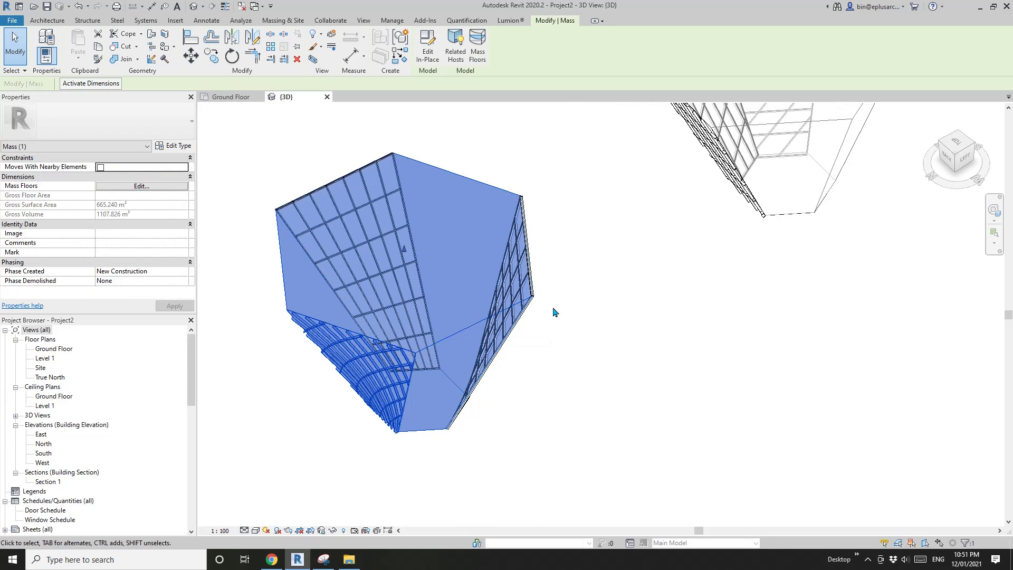
pyautogui.keyDown('shift'); pyautogui.moveTo(570, 312); pyautogui.dragTo(684, 315, button='middle'); pyautogui.keyUp('shift')
pyautogui.click(587, 304)
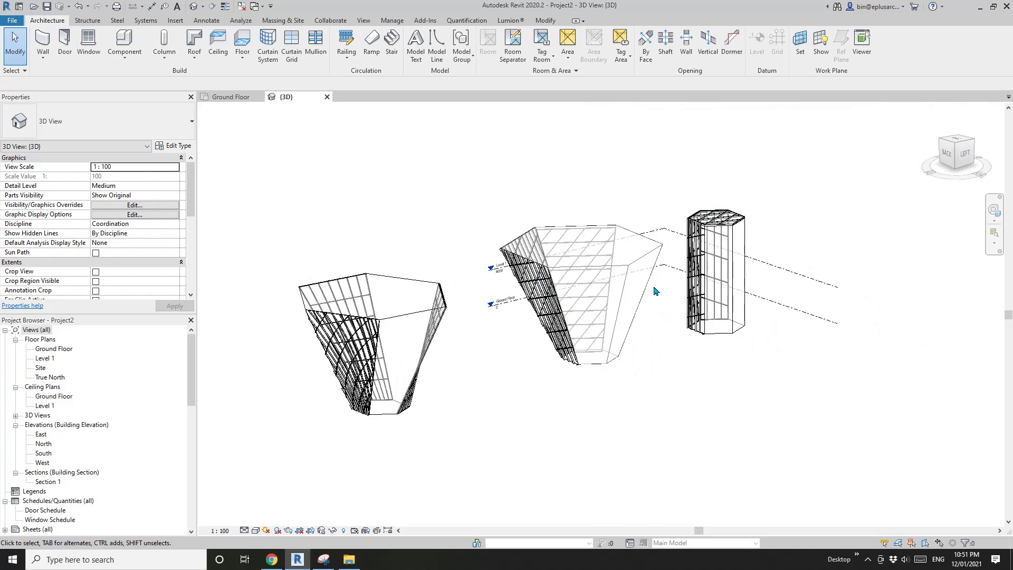
# Select the untwisted flared mass and compare the glazing grids on the straight, flared and twisted hexagonal masses from different angles.
pyautogui.click(653, 255)
pyautogui.moveTo(619, 292); pyautogui.dragTo(616, 365, button='middle')
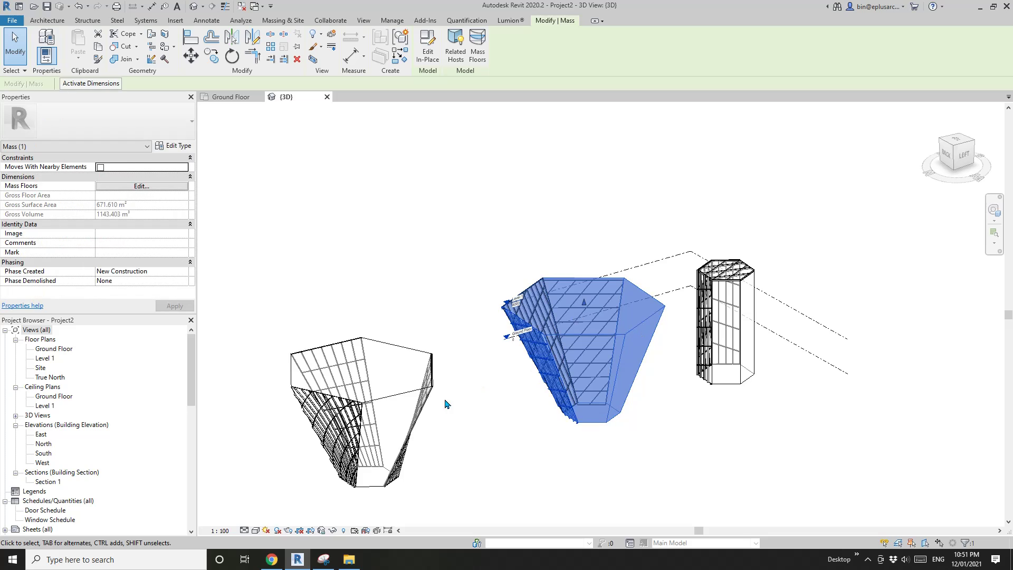
pyautogui.keyDown('shift'); pyautogui.moveTo(389, 435); pyautogui.dragTo(651, 400, button='middle'); pyautogui.keyUp('shift')
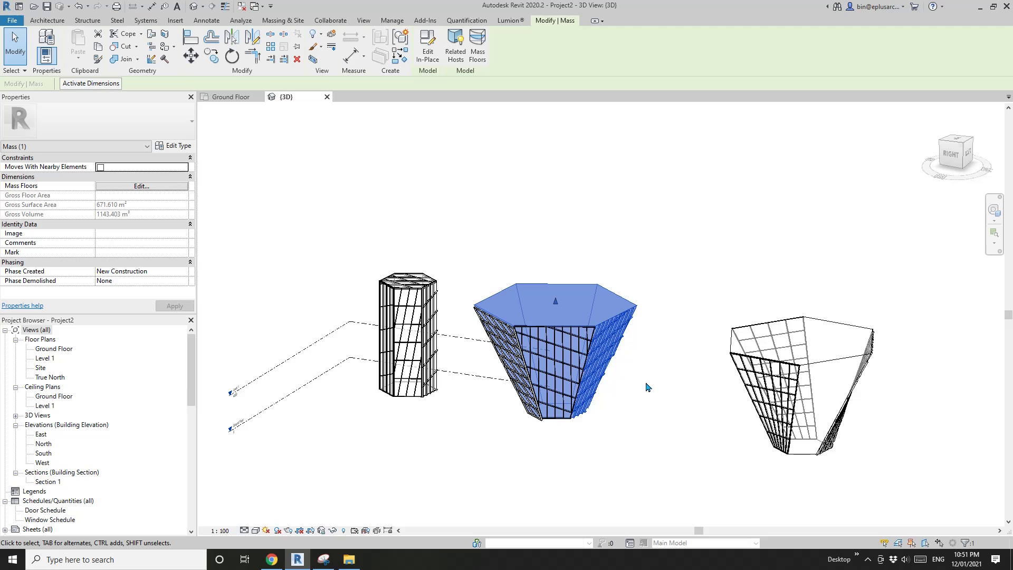
pyautogui.click(649, 389)
pyautogui.keyDown('shift'); pyautogui.moveTo(648, 386); pyautogui.dragTo(633, 388, button='middle'); pyautogui.keyUp('shift')
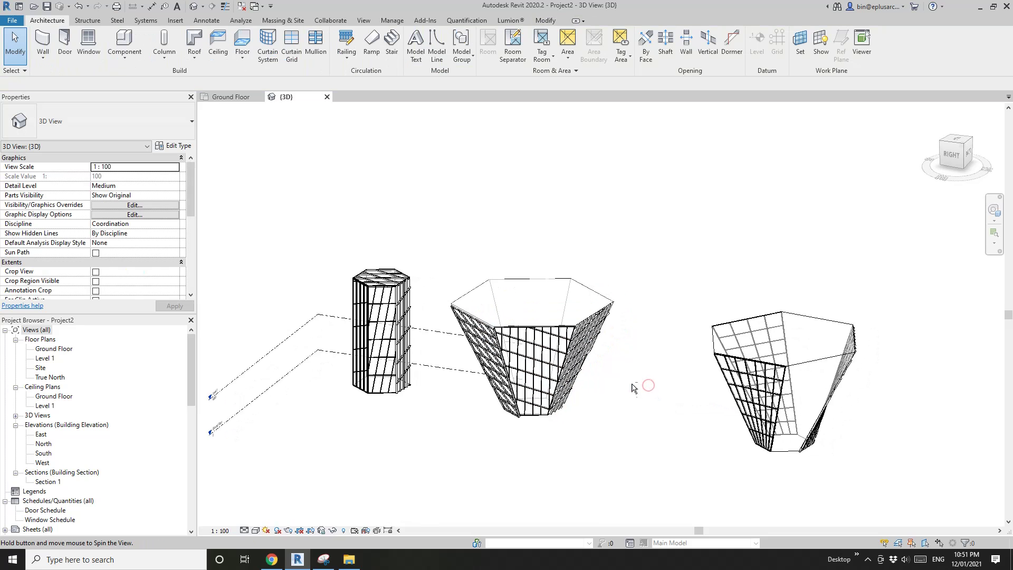
pyautogui.scroll(3, 633, 388)
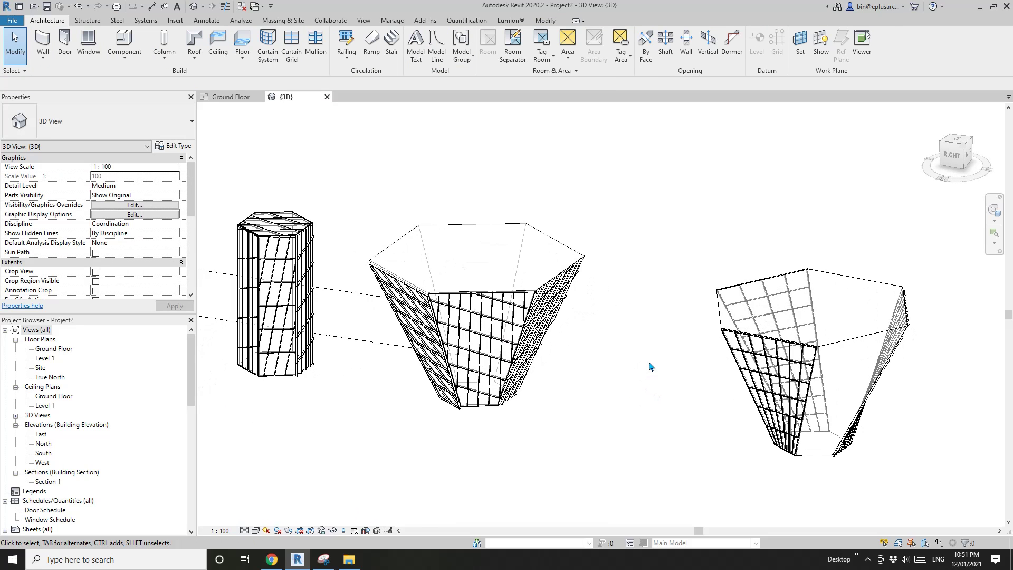
pyautogui.moveTo(694, 349)
pyautogui.keyDown('shift'); pyautogui.mouseDown(button='middle')
pyautogui.moveTo(712, 325)
pyautogui.moveTo(655, 350)
pyautogui.moveTo(679, 353)
pyautogui.mouseUp(button='middle'); pyautogui.keyUp('shift')
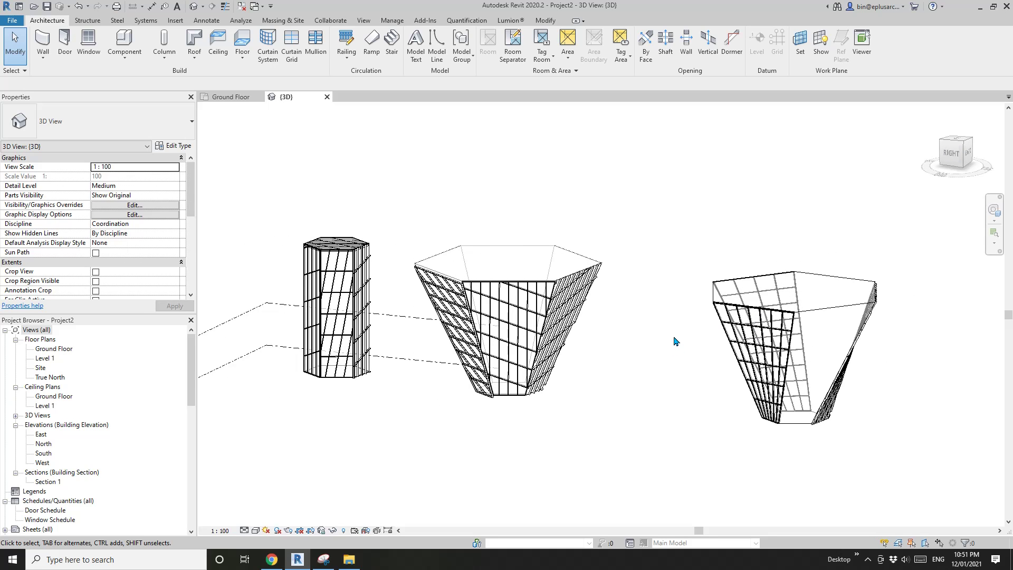
pyautogui.moveTo(679, 344); pyautogui.dragTo(653, 348, button='middle')
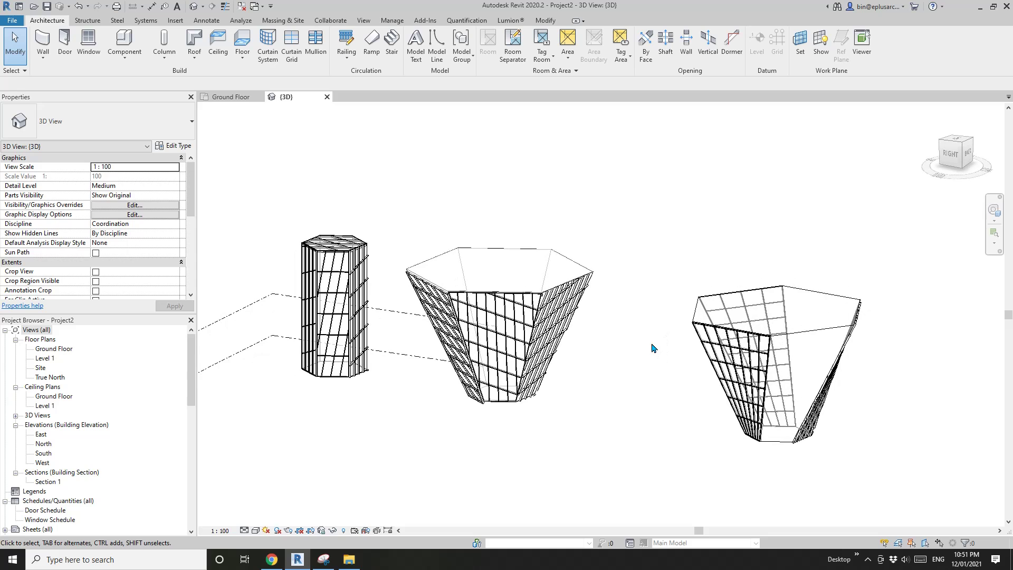